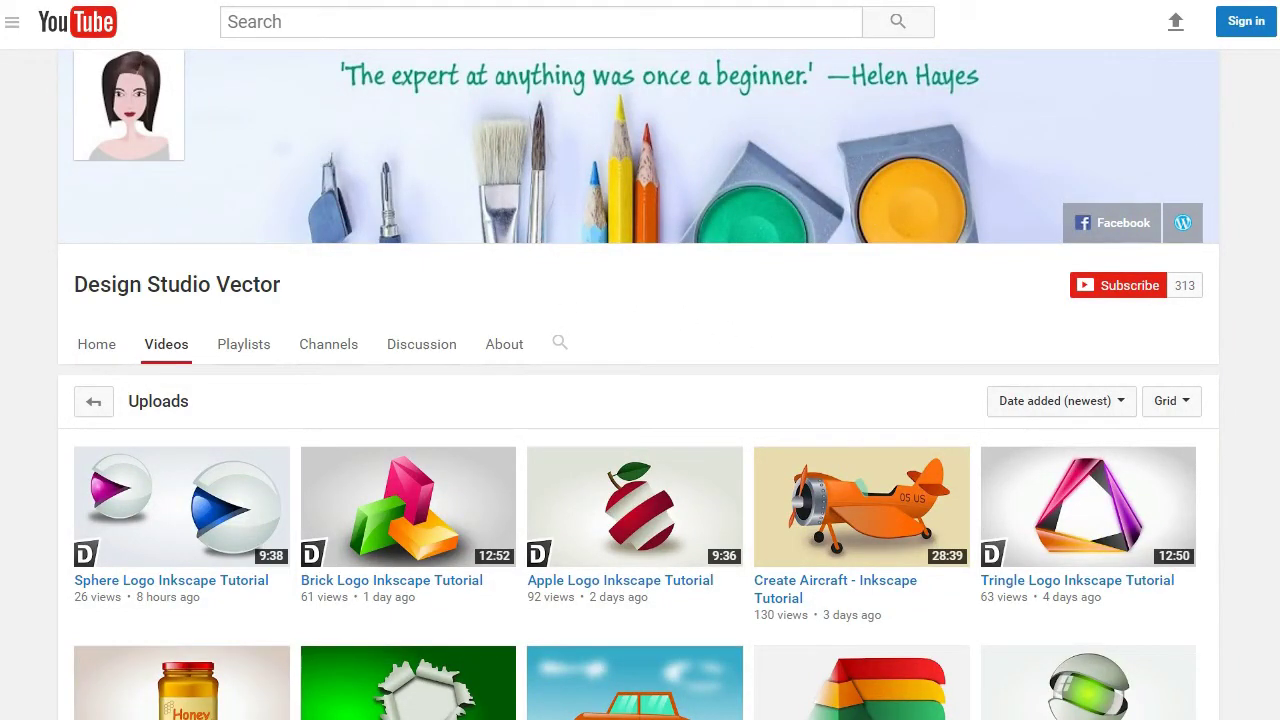
Draw a large dark red rectangle across most of the page as the background.
scroll(640, 384, down, 1)
scroll(640, 384, down, 8)
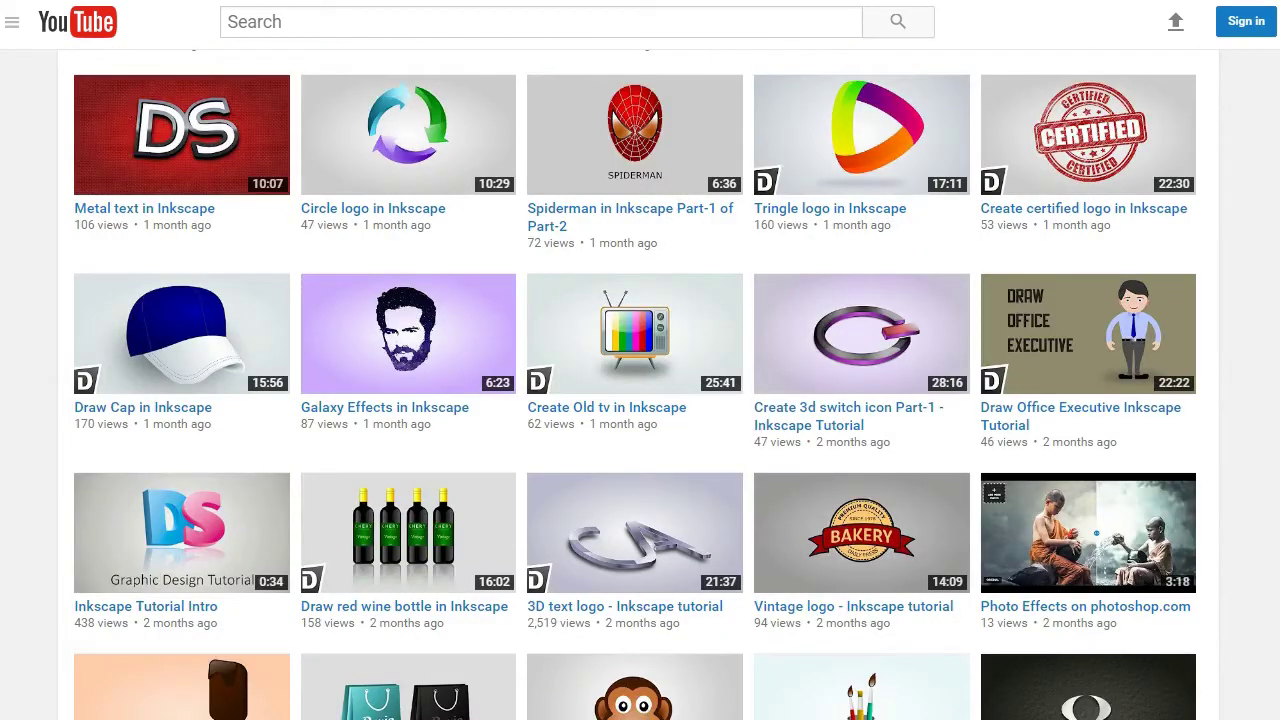
scroll(640, 384, up, 3)
scroll(640, 384, up, 3)
scroll(640, 384, up, 3)
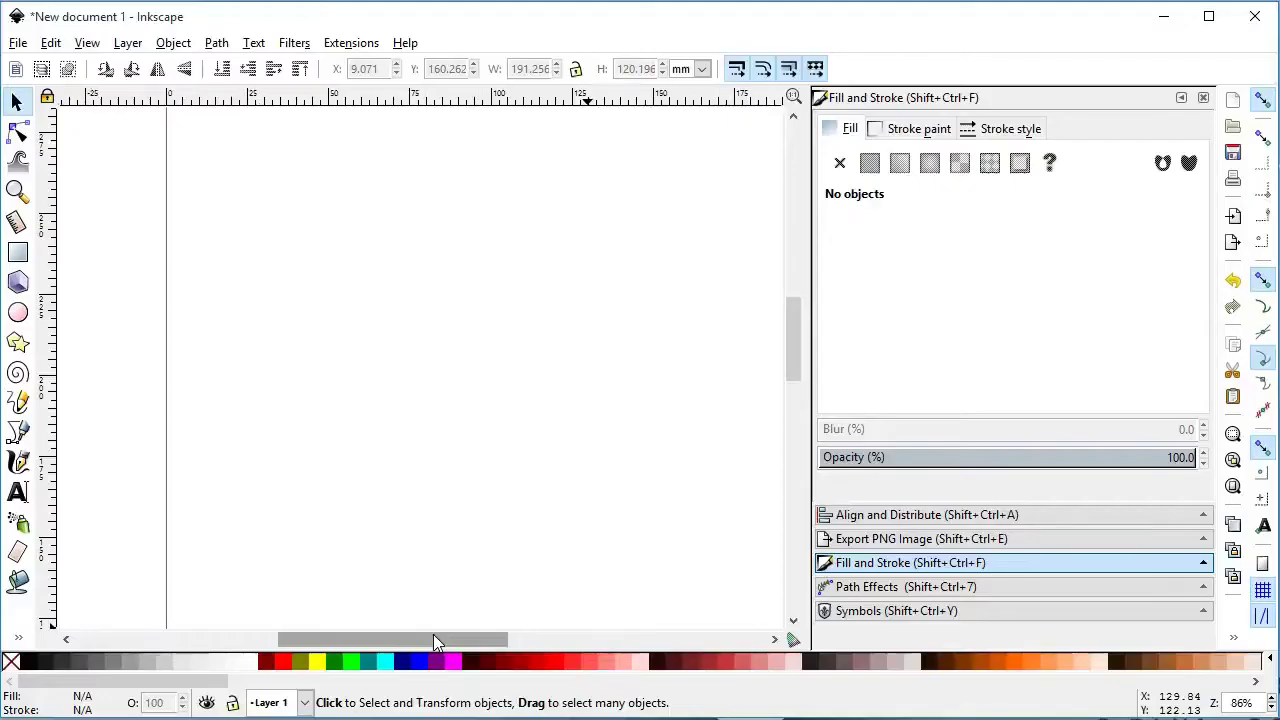
mouse_move(433, 638)
mouse_down()
mouse_move(469, 638)
mouse_move(455, 638)
mouse_up()
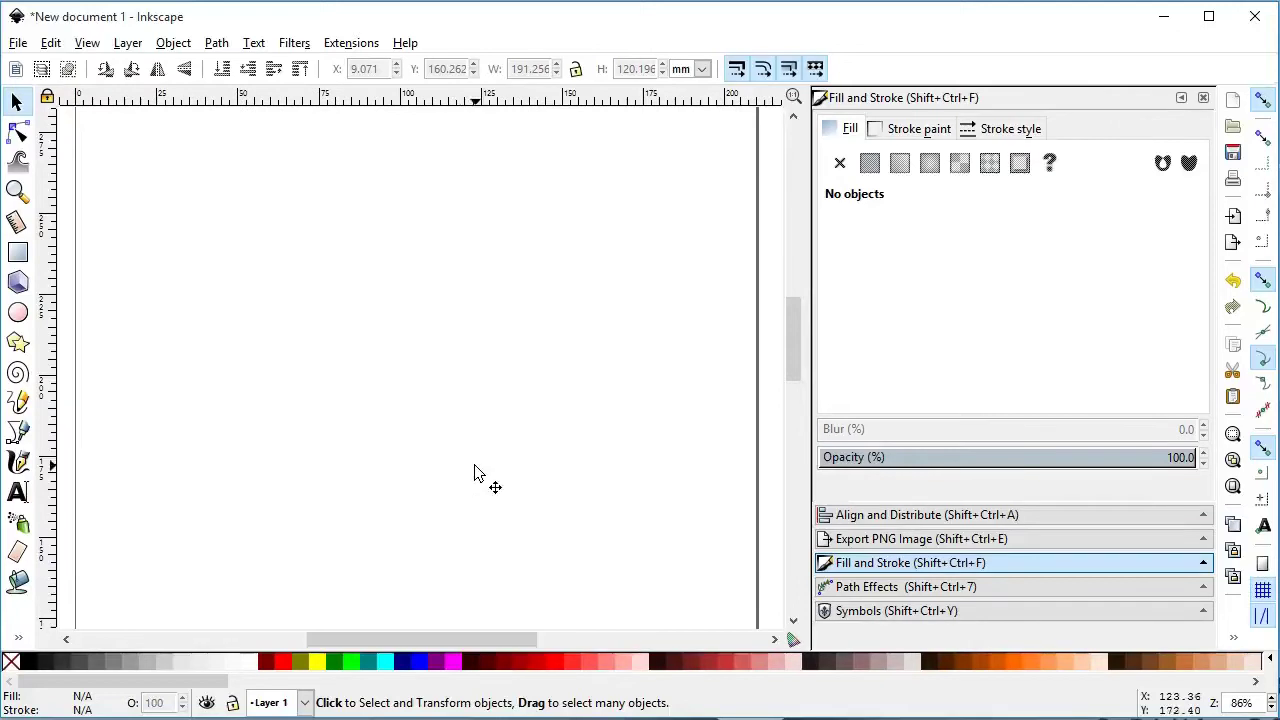
click(18, 253)
drag(102, 140, 722, 538)
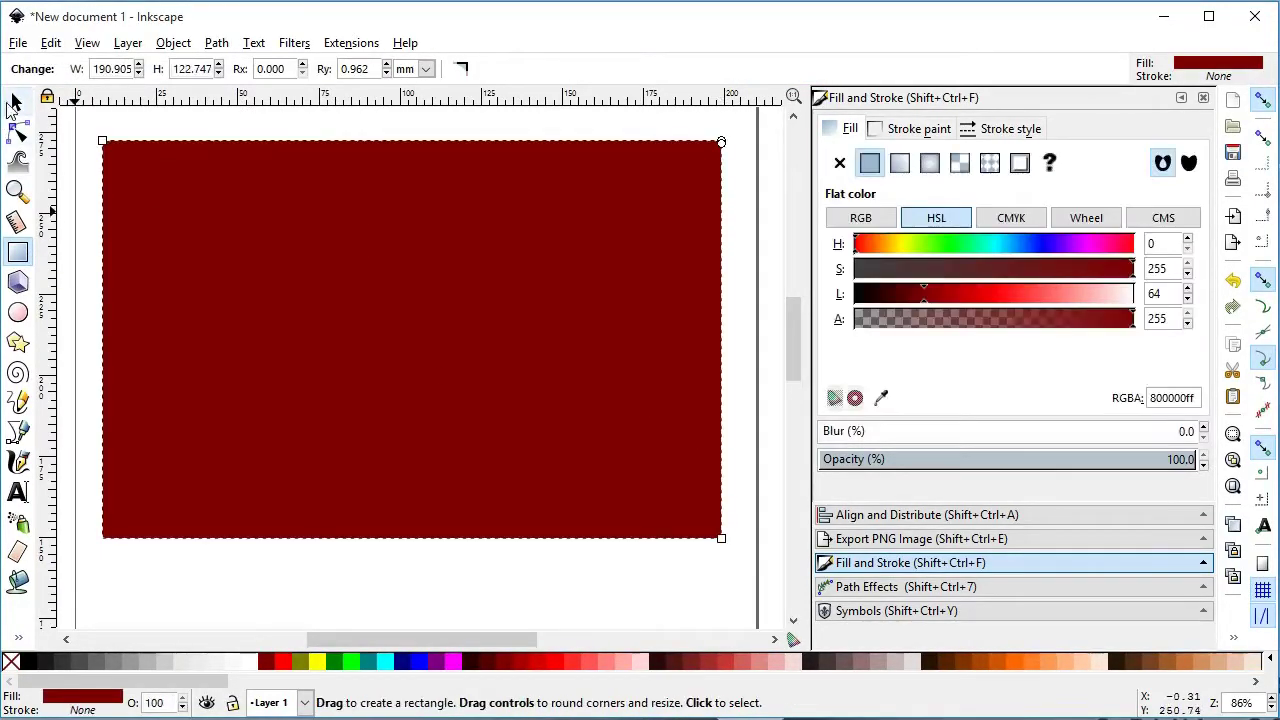
click(15, 102)
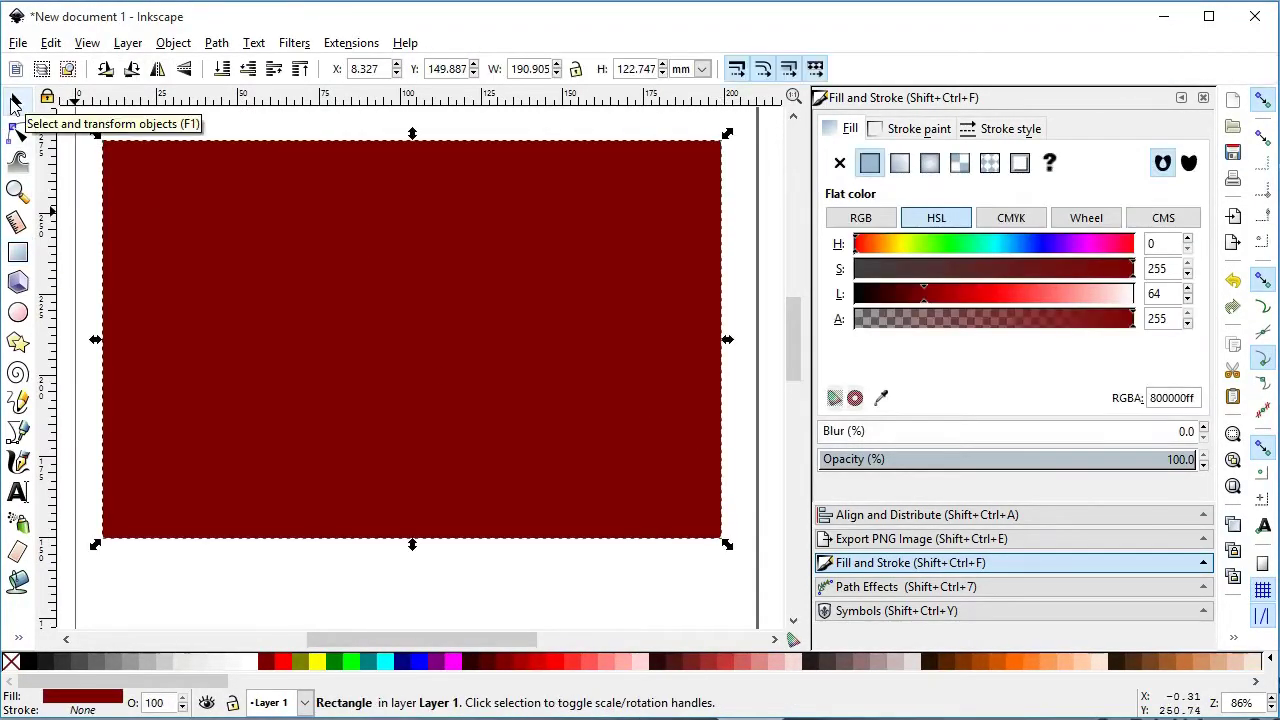
click(260, 133)
Switch off the page border in Document Properties and reselect the rectangle.
key(minus)
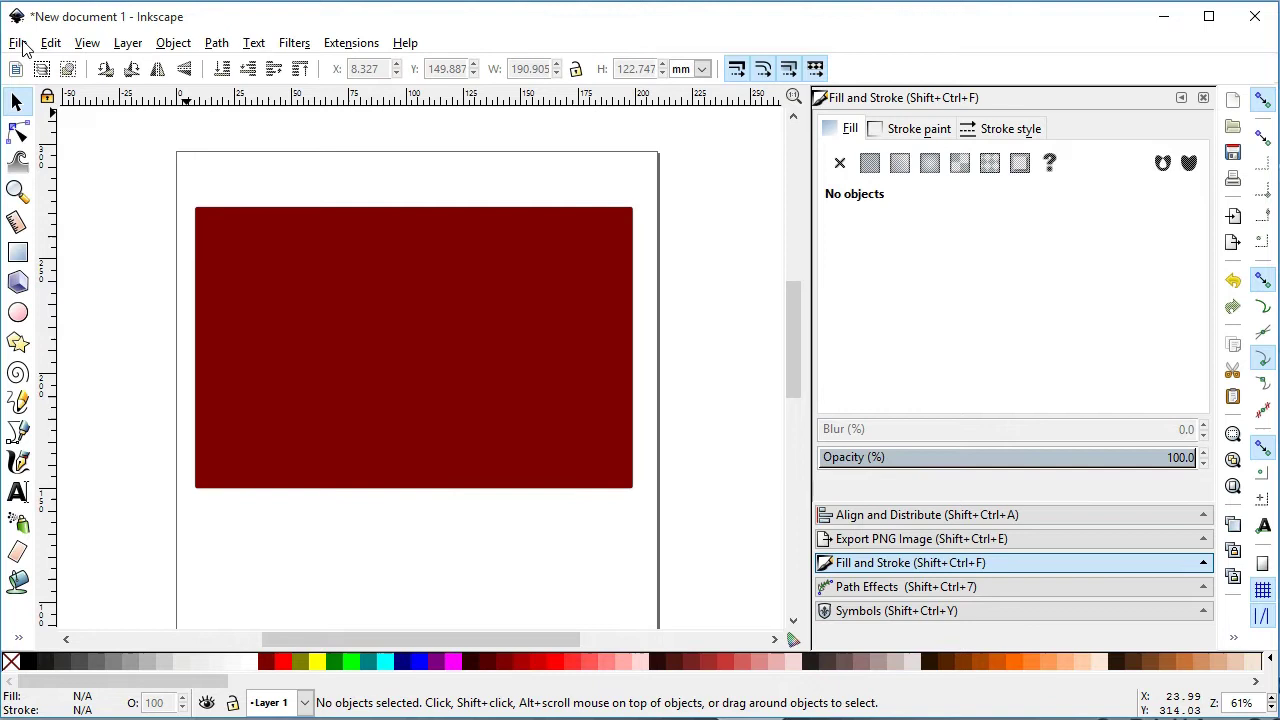
click(18, 43)
click(92, 402)
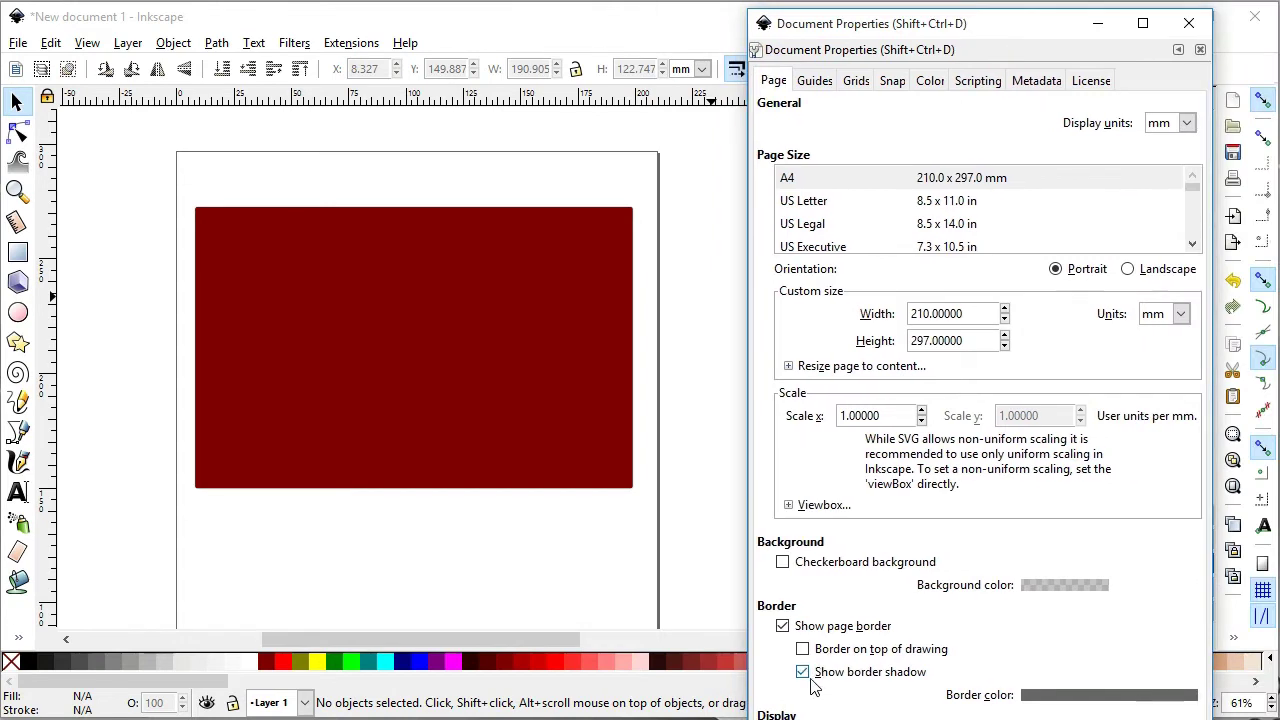
click(782, 626)
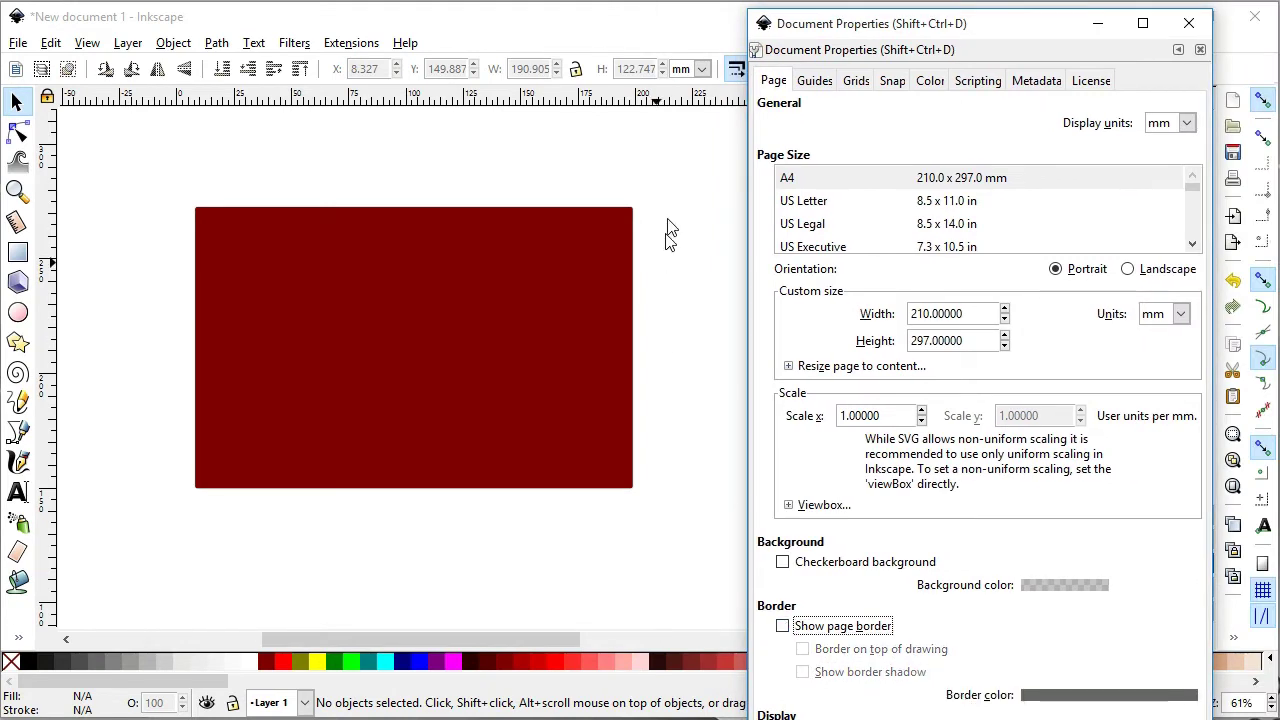
click(1188, 22)
click(522, 300)
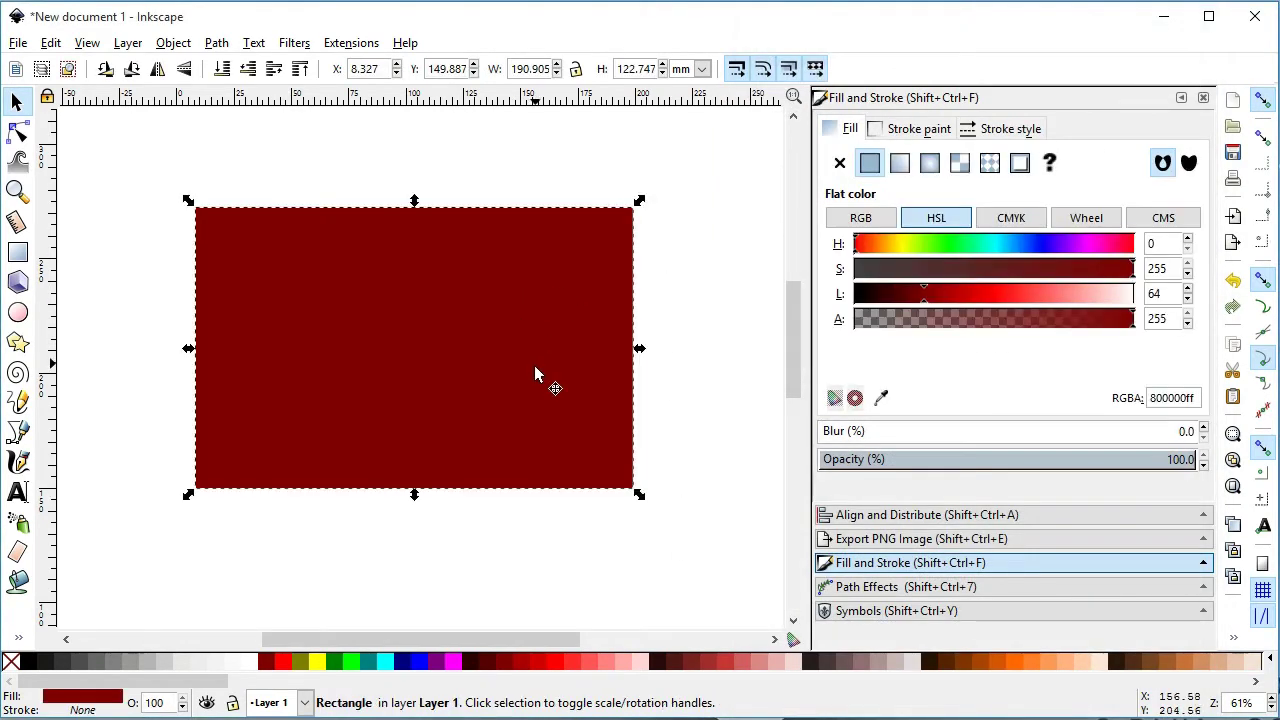
Type GOLD on the rectangle and enlarge it.
click(17, 492)
click(309, 360)
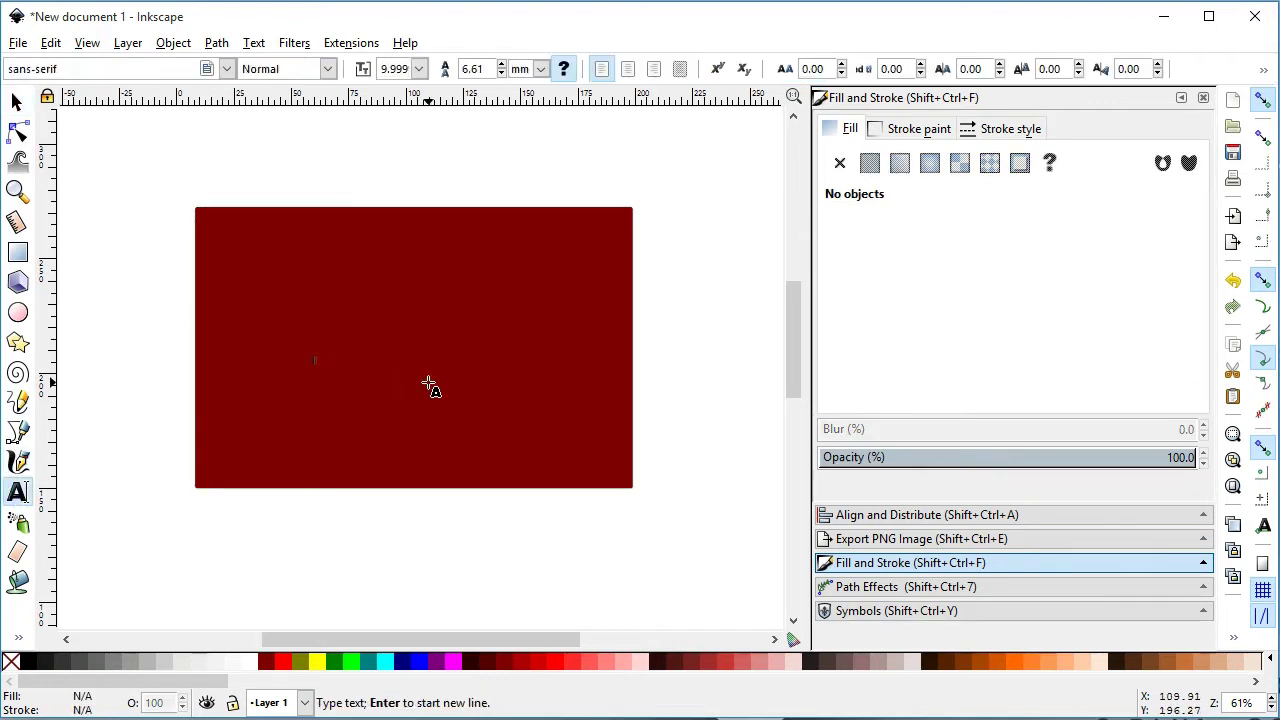
text(text)
click(17, 101)
mouse_move(341, 368)
mouse_down()
mouse_move(425, 395)
mouse_move(447, 356)
mouse_up()
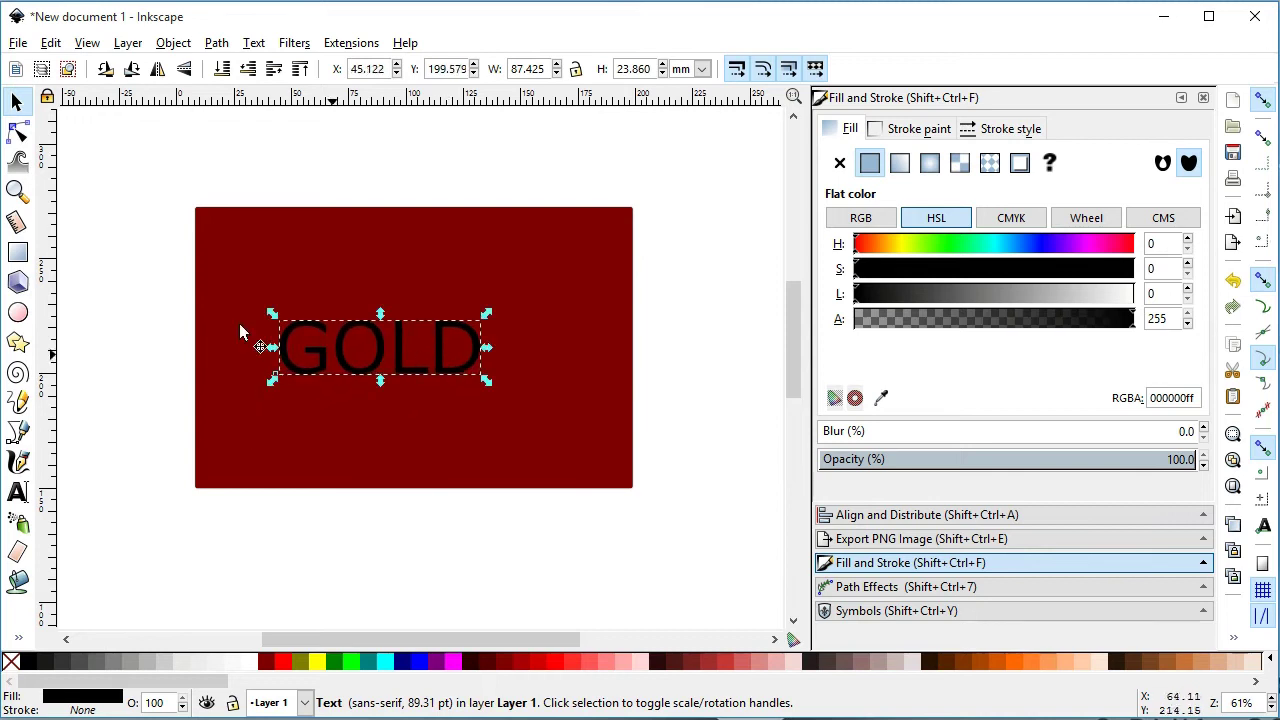
Set the GOLD text's font to Agency FB, Bold Condensed.
click(17, 492)
drag(280, 348, 482, 350)
key(ctrl+a)
text(age)
click(57, 88)
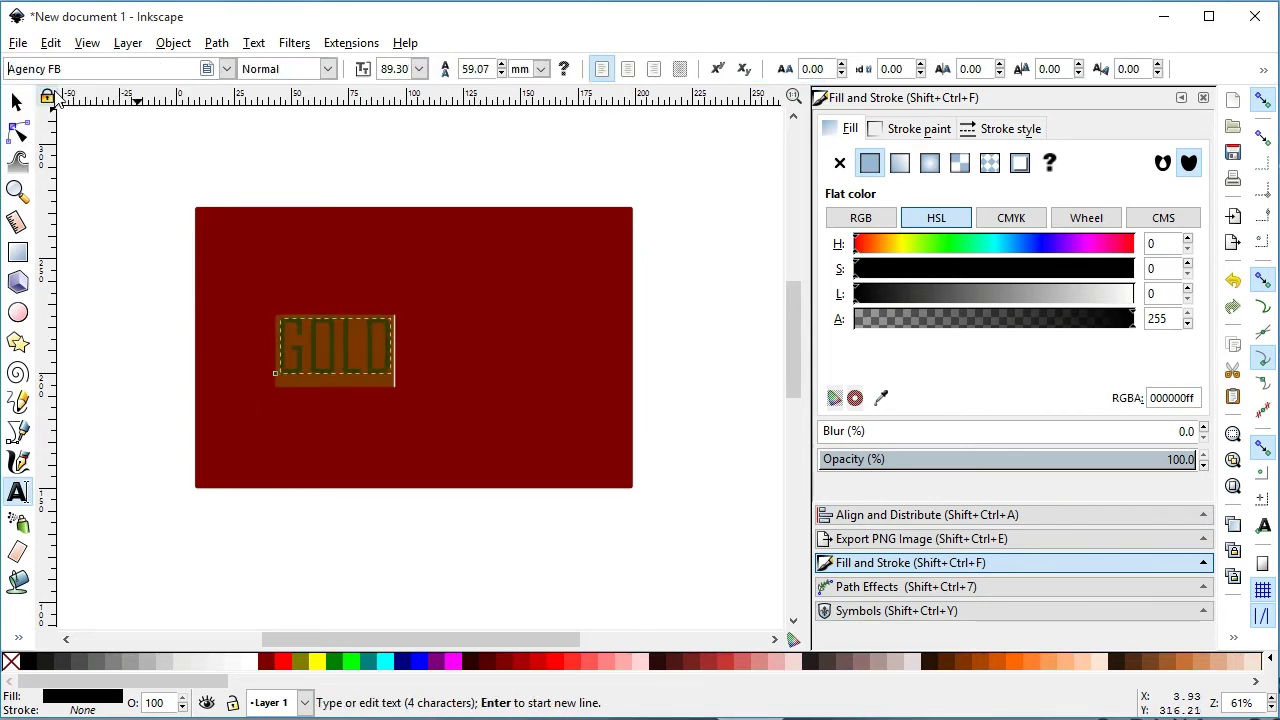
click(327, 68)
click(290, 117)
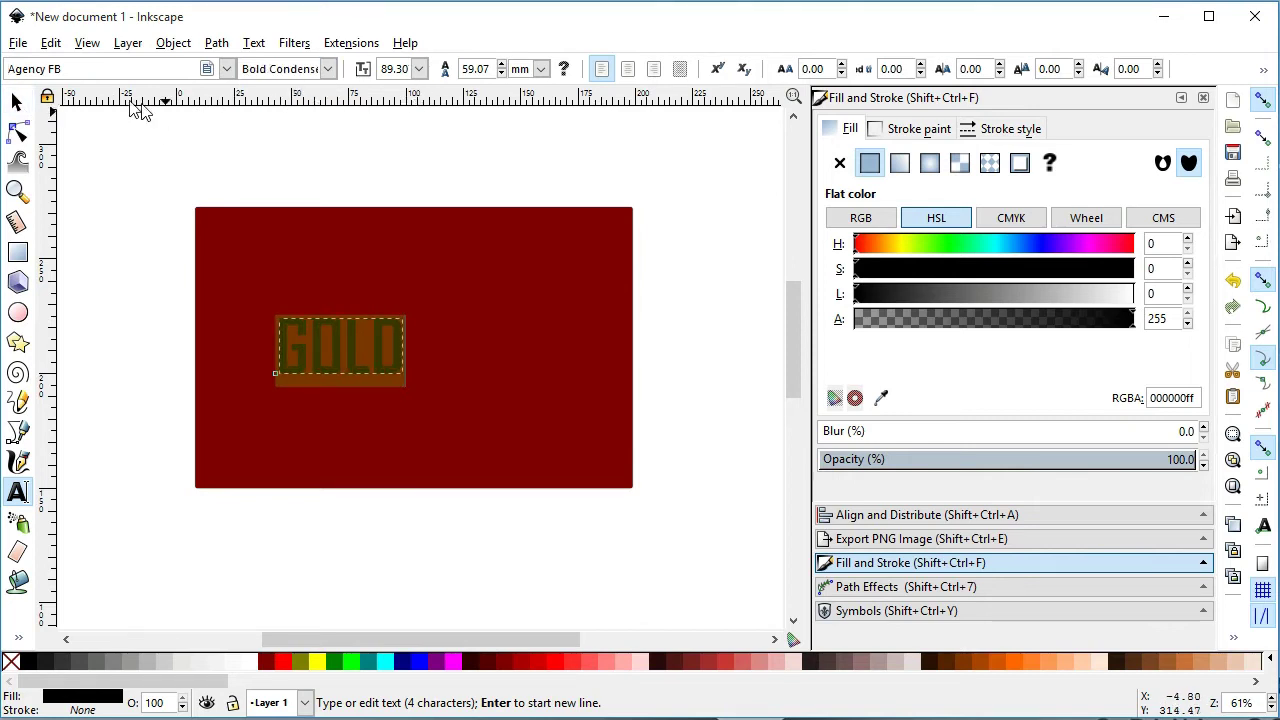
Enlarge GOLD further and move it to the rectangle's centre.
key(F1)
mouse_move(411, 380)
mouse_down()
mouse_move(456, 417)
mouse_move(457, 400)
mouse_up()
drag(411, 344, 482, 348)
shift+click(560, 344)
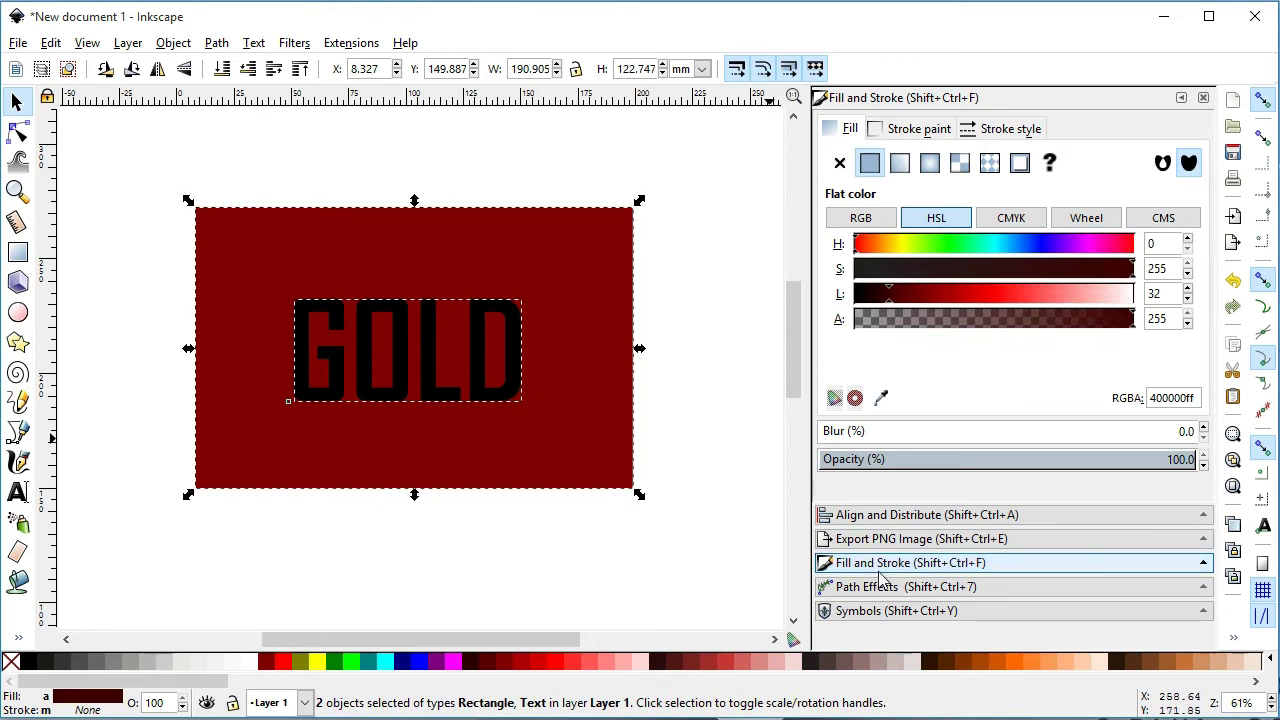
Centre GOLD horizontally and vertically on the rectangle.
click(880, 514)
click(1088, 197)
click(1088, 231)
click(698, 332)
click(594, 395)
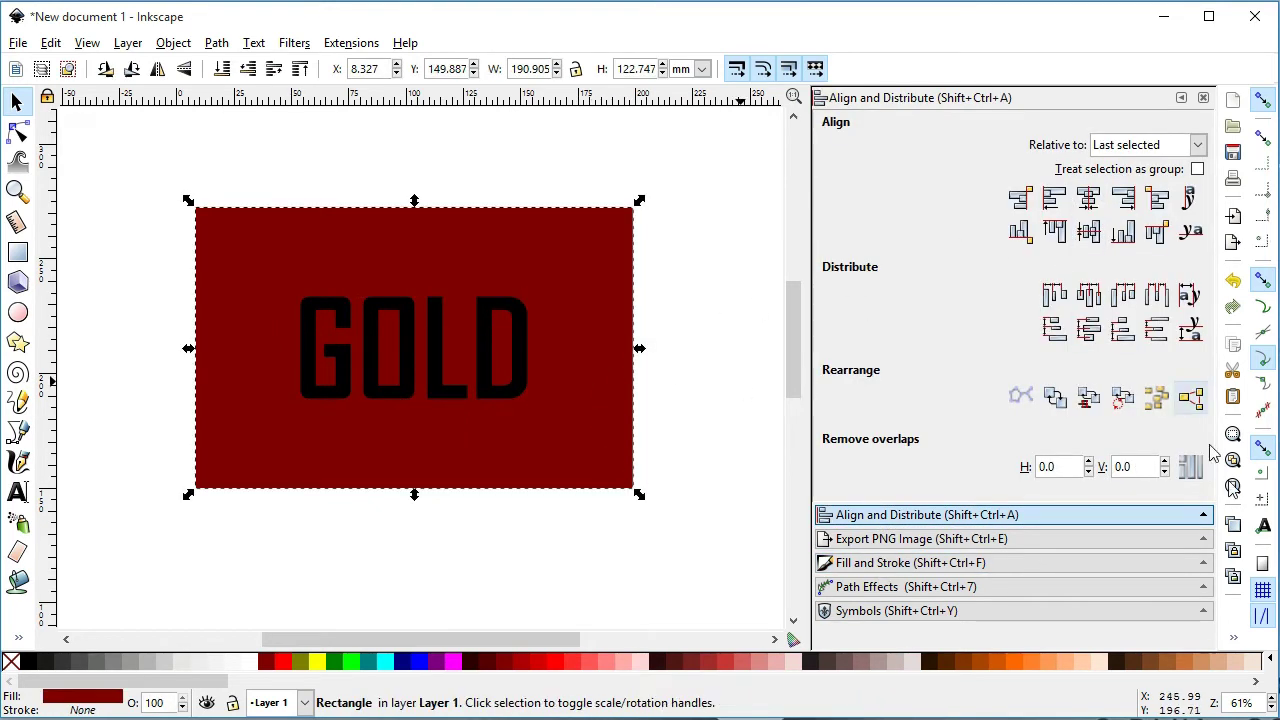
Give the rectangle a radial gradient with a #550000 centre and #2B0000 outer stop.
click(950, 563)
click(930, 165)
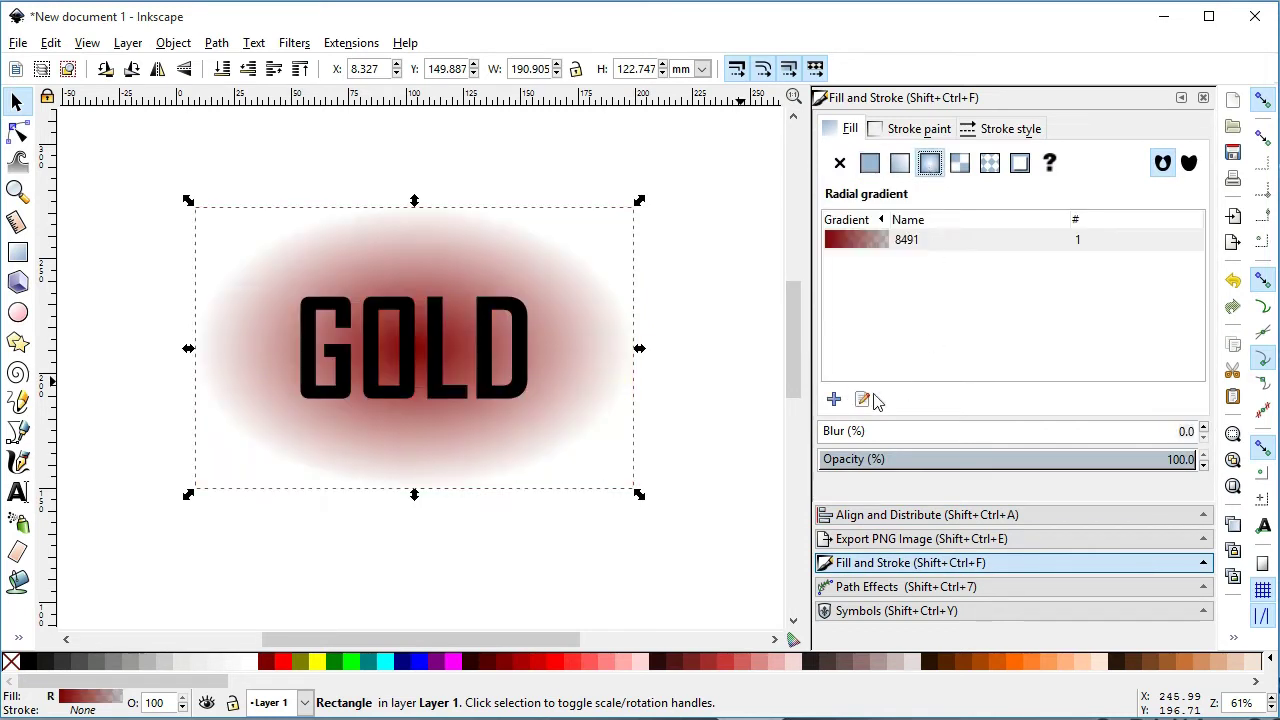
click(862, 399)
click(414, 348)
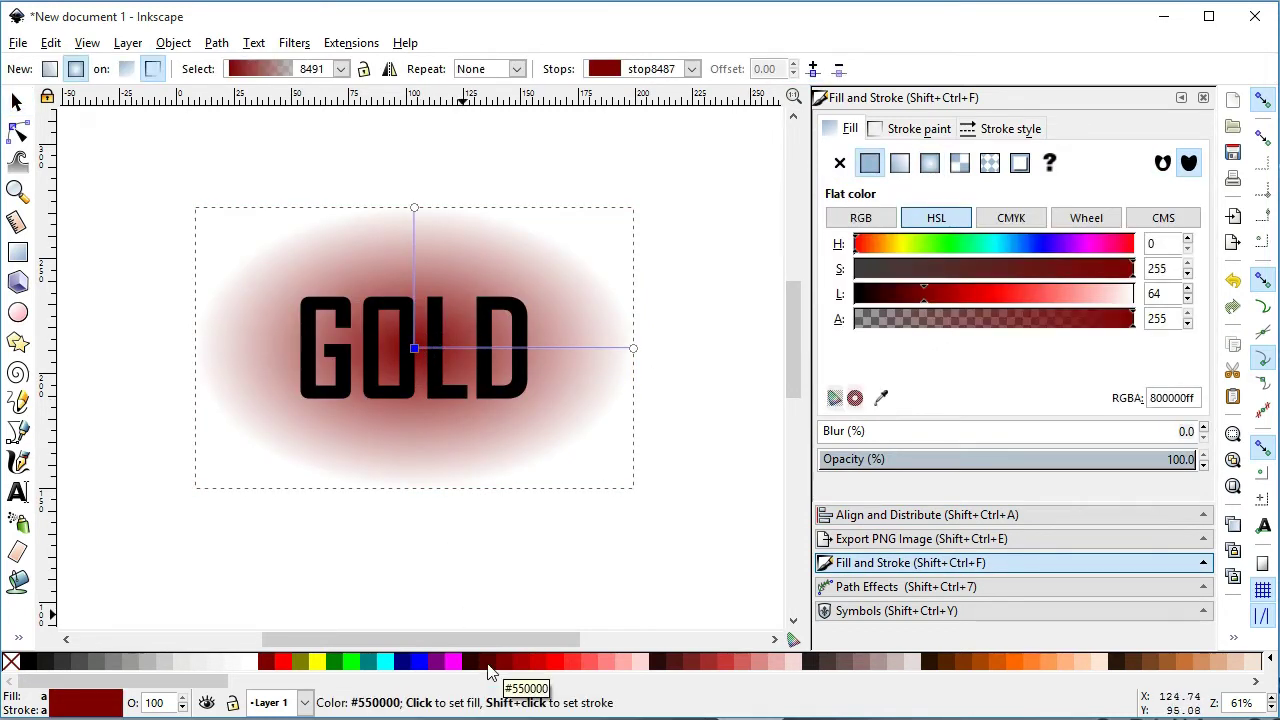
click(489, 663)
click(634, 348)
click(478, 662)
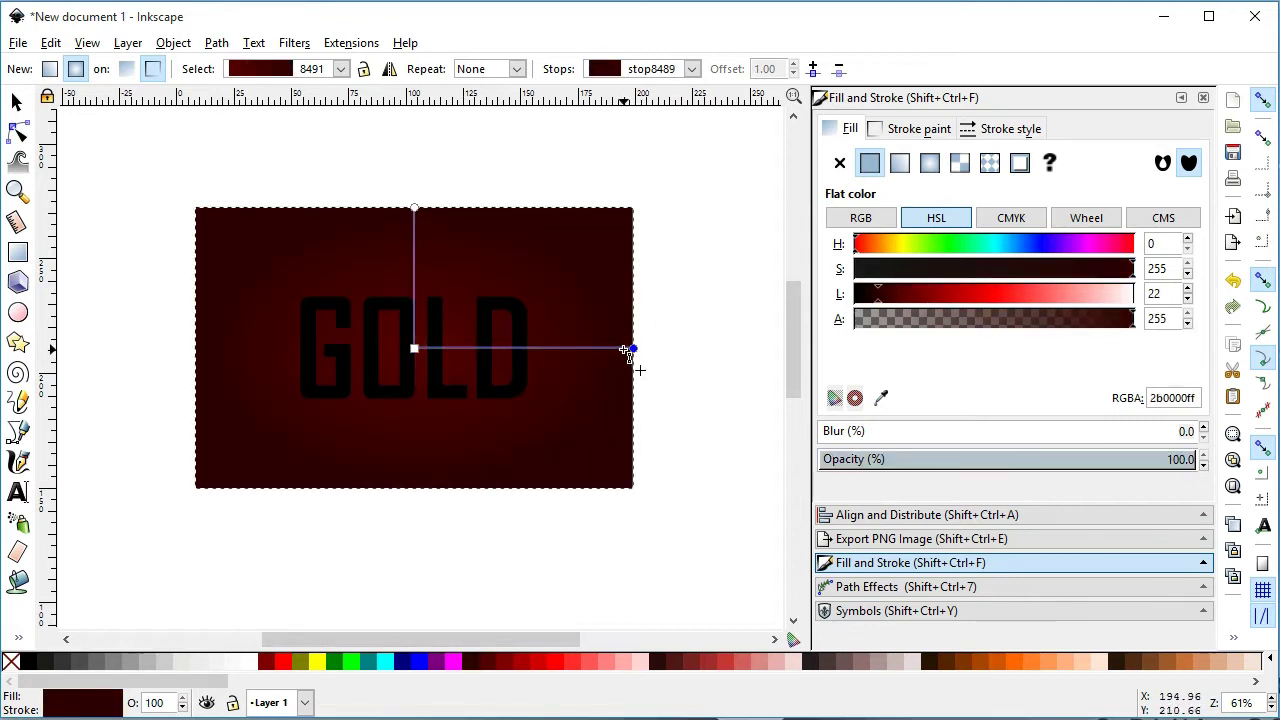
Add a mid gradient stop at offset 0.43 and make the outer stop black.
double_click(617, 348)
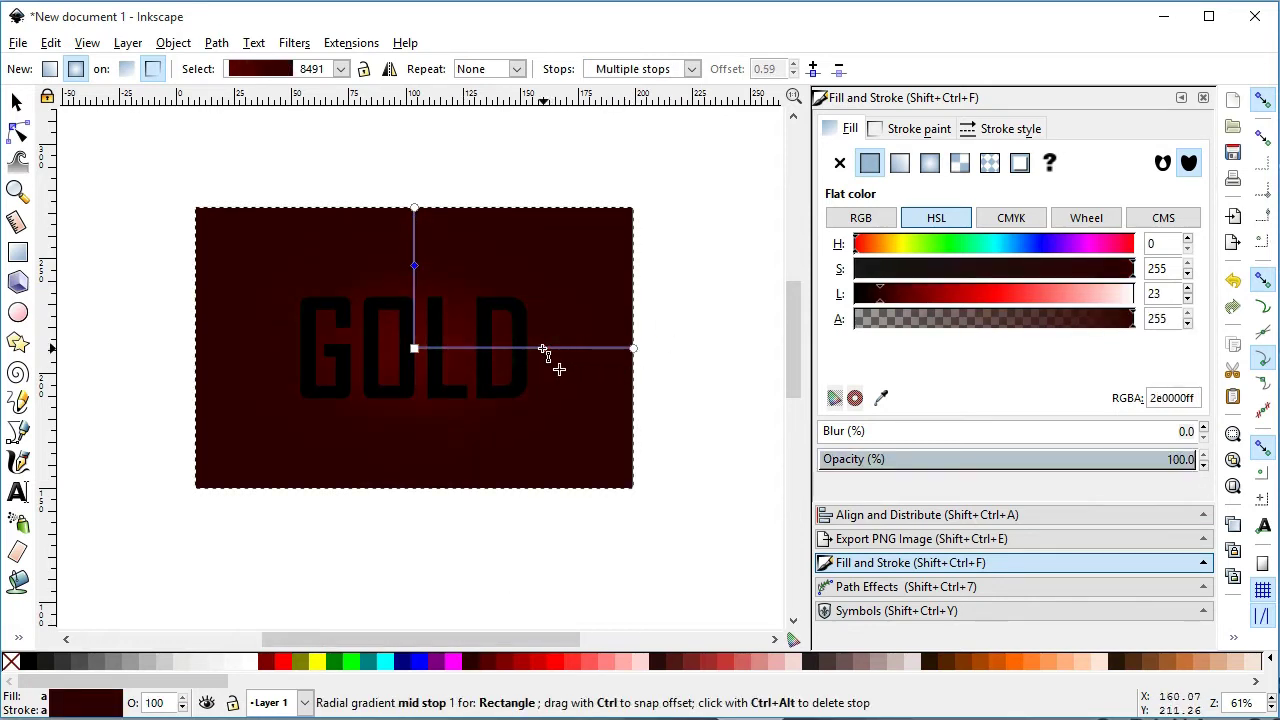
click(634, 348)
click(34, 662)
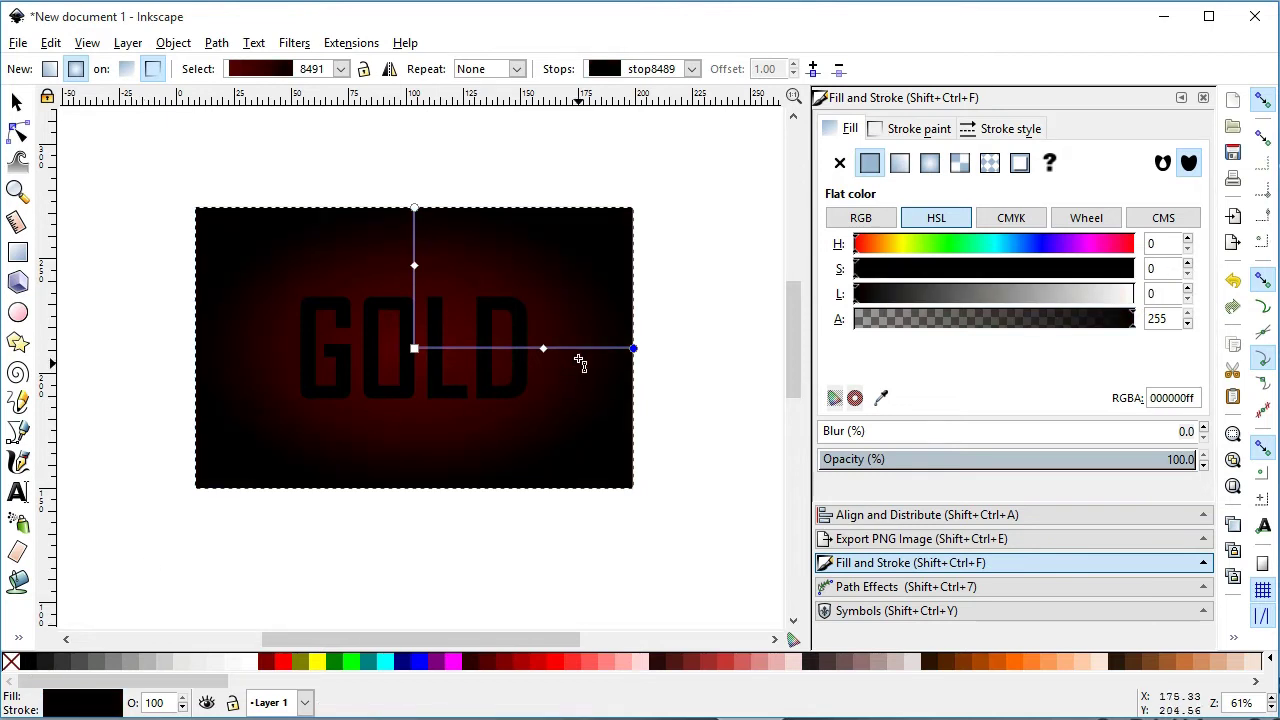
click(497, 352)
drag(503, 353, 500, 352)
click(16, 101)
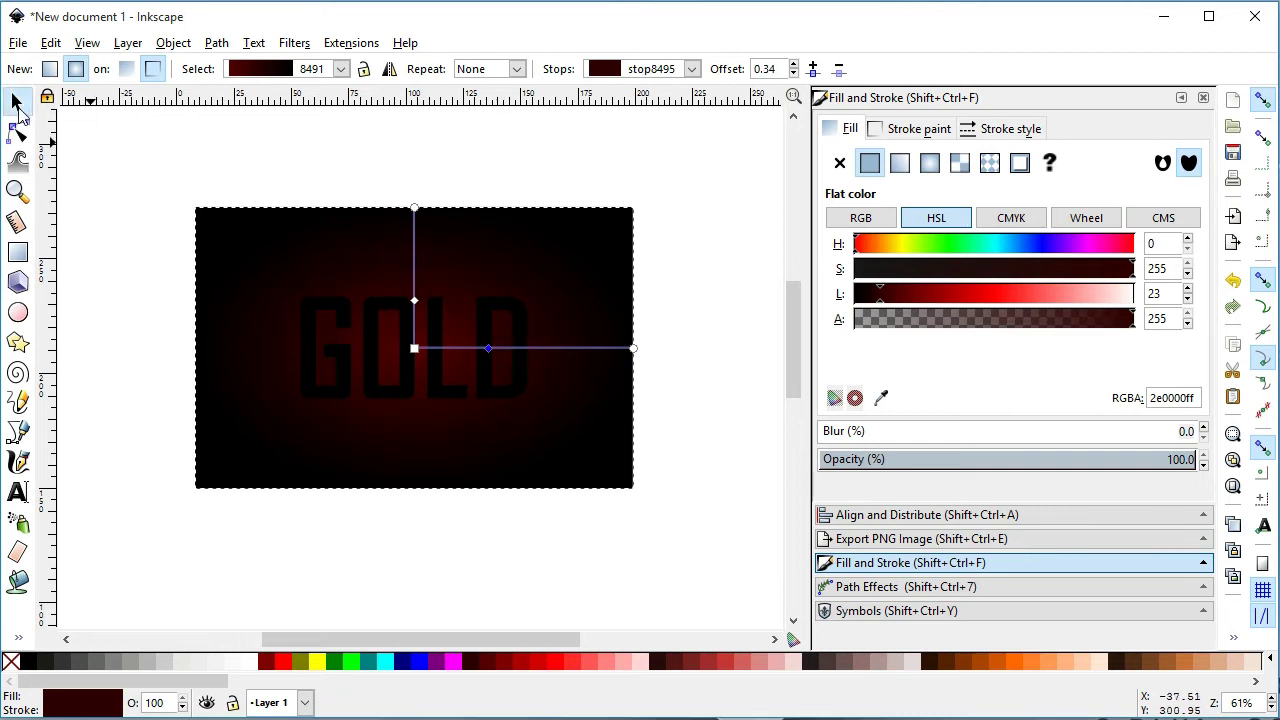
Fill GOLD orange-brown and zoom in on the text.
click(401, 392)
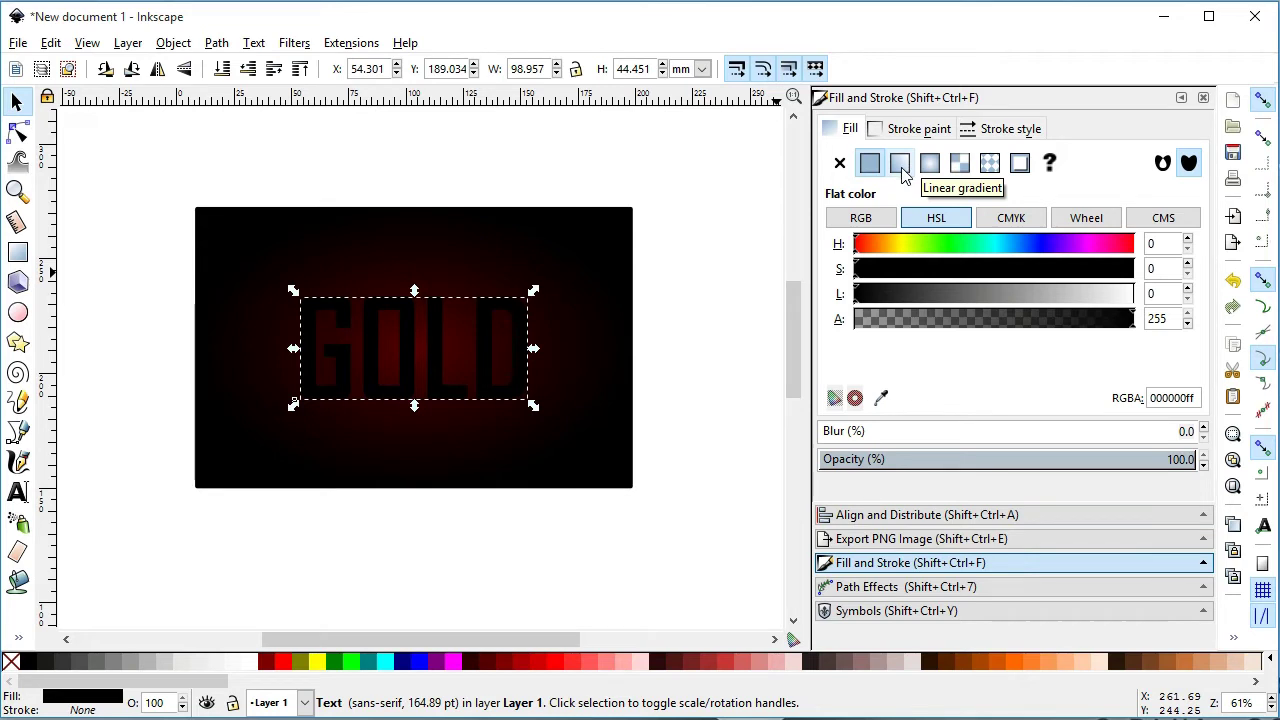
click(1188, 663)
click(695, 446)
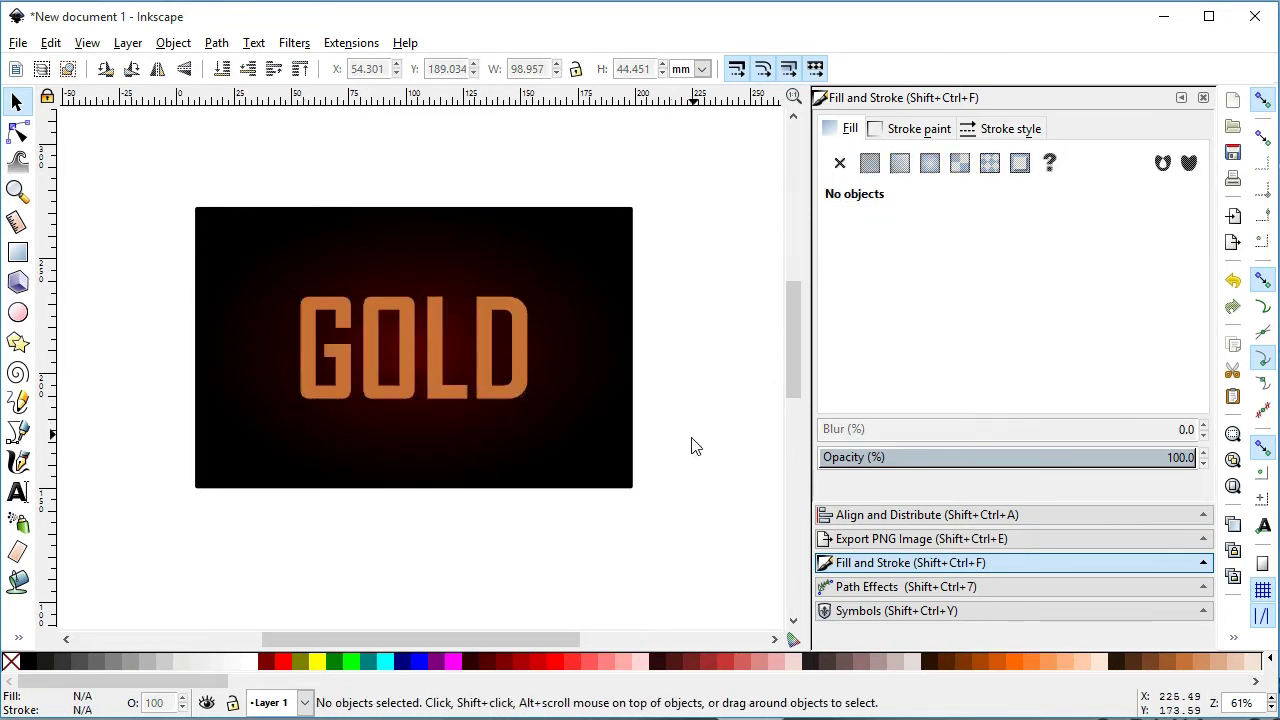
click(16, 190)
drag(271, 263, 570, 456)
key(s)
click(556, 466)
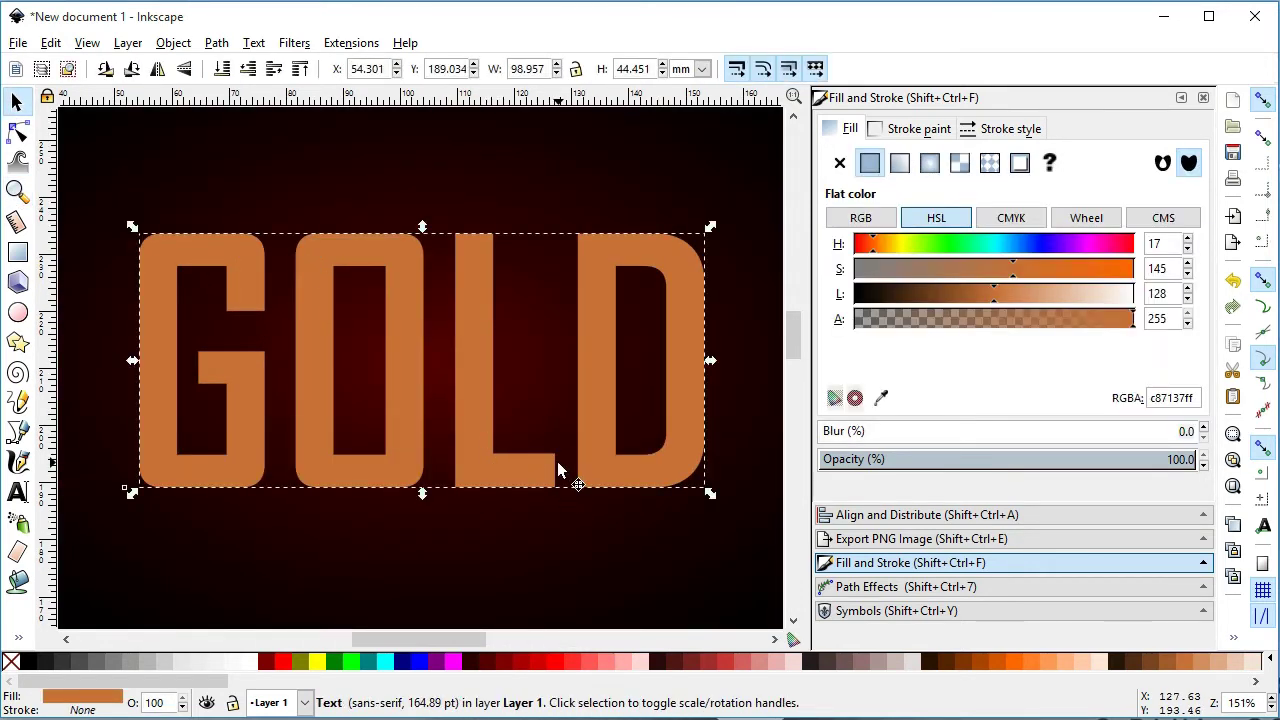
Make two duplicates of the GOLD text and spread the copies apart.
key(ctrl)
click(52, 45)
click(80, 323)
mouse_move(413, 403)
mouse_down()
mouse_move(375, 370)
mouse_move(361, 377)
mouse_up()
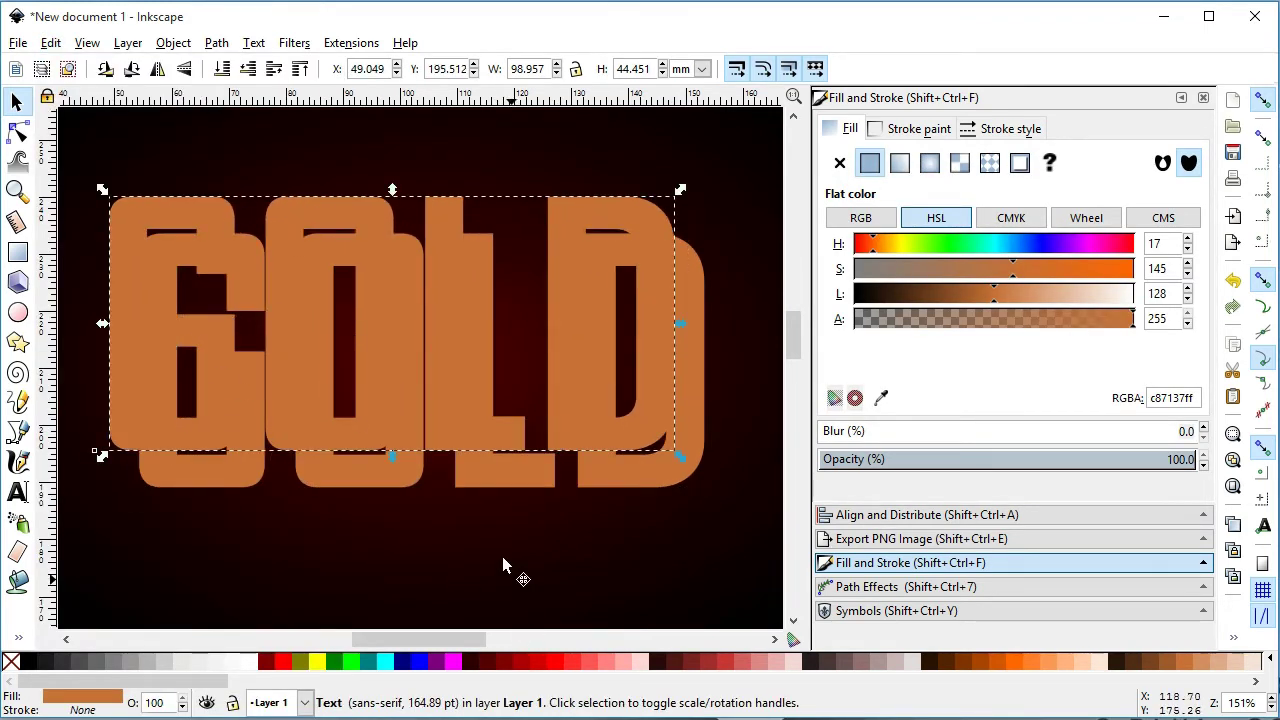
drag(351, 228, 299, 515)
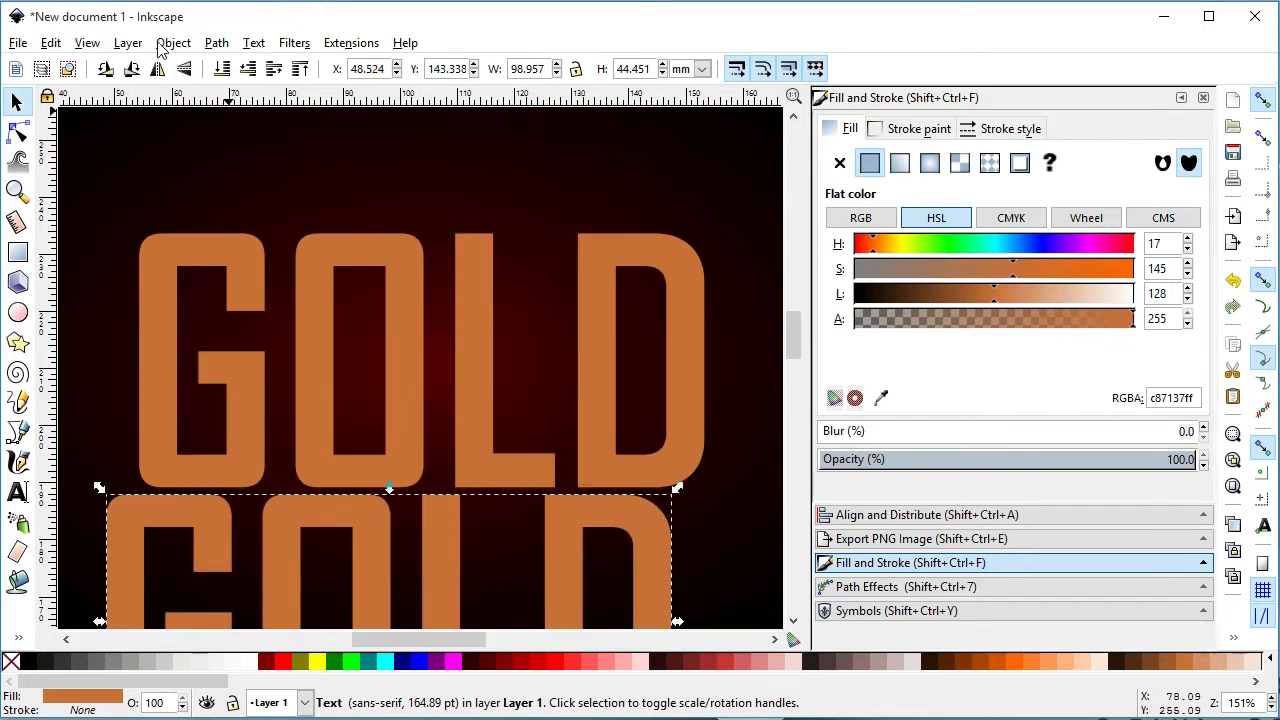
click(87, 43)
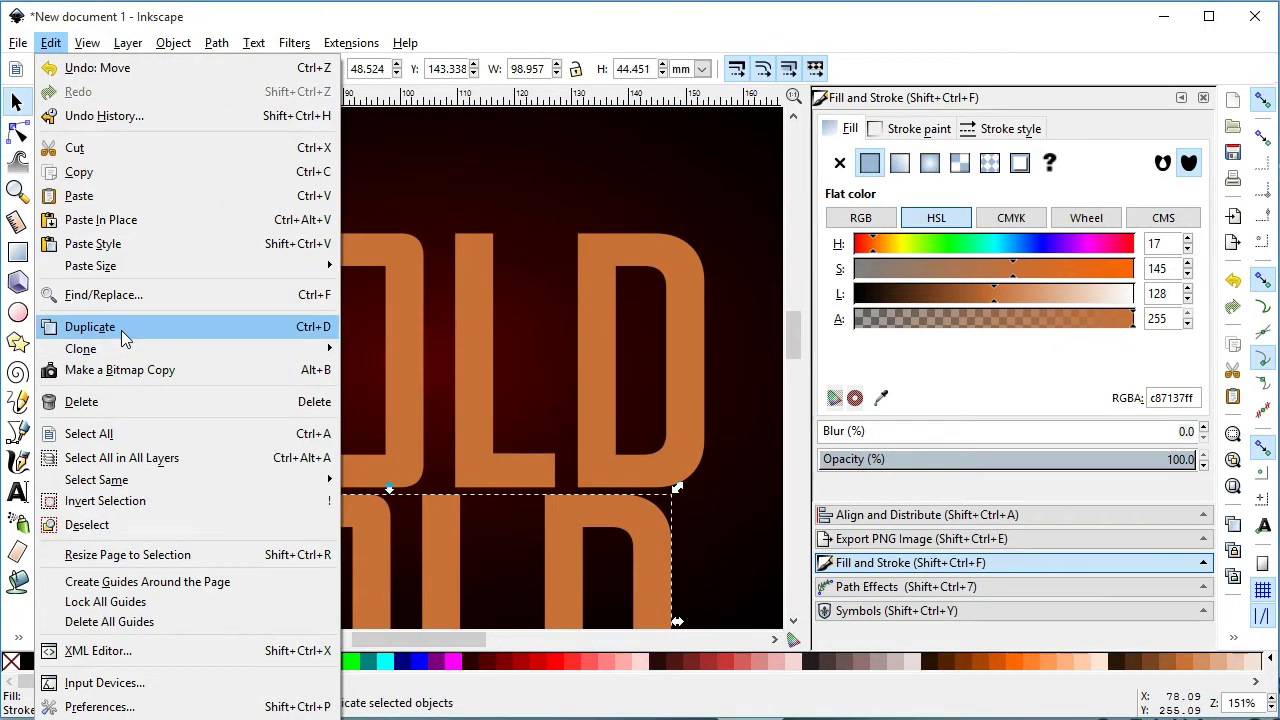
click(121, 327)
drag(374, 582, 539, 242)
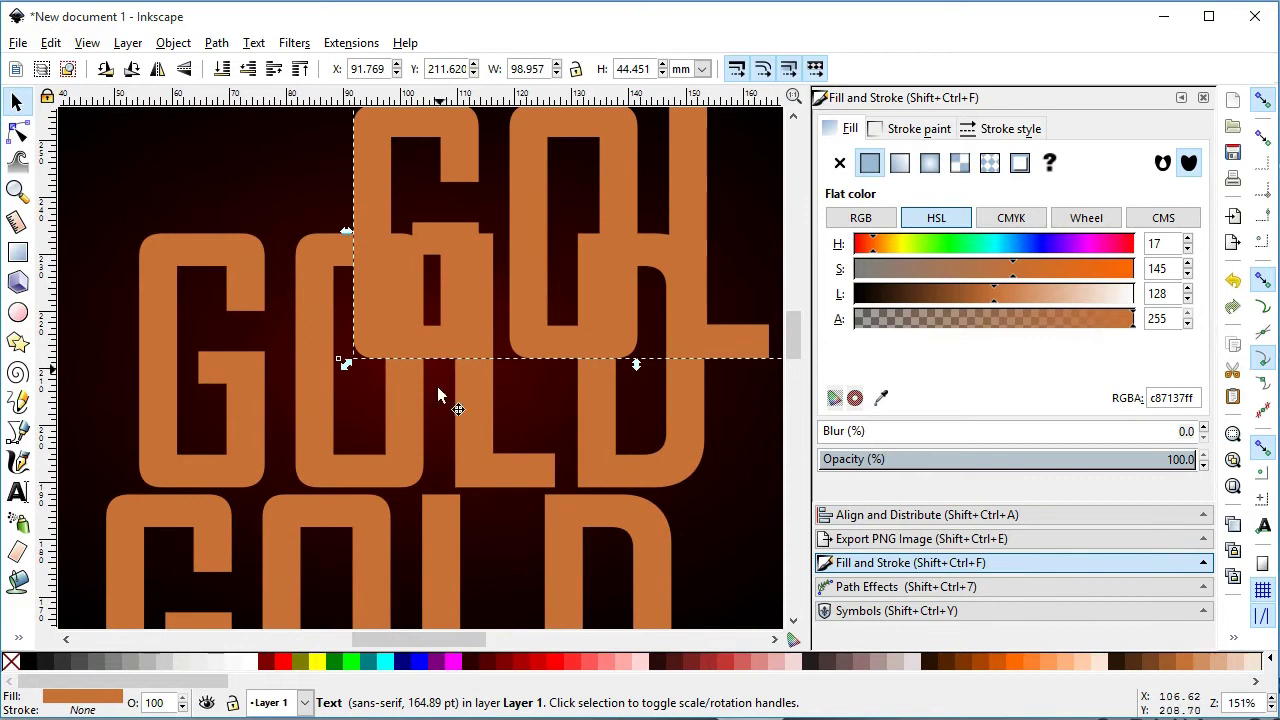
Fill the middle GOLD copy black and the bottom copy dark brown.
click(393, 473)
click(28, 663)
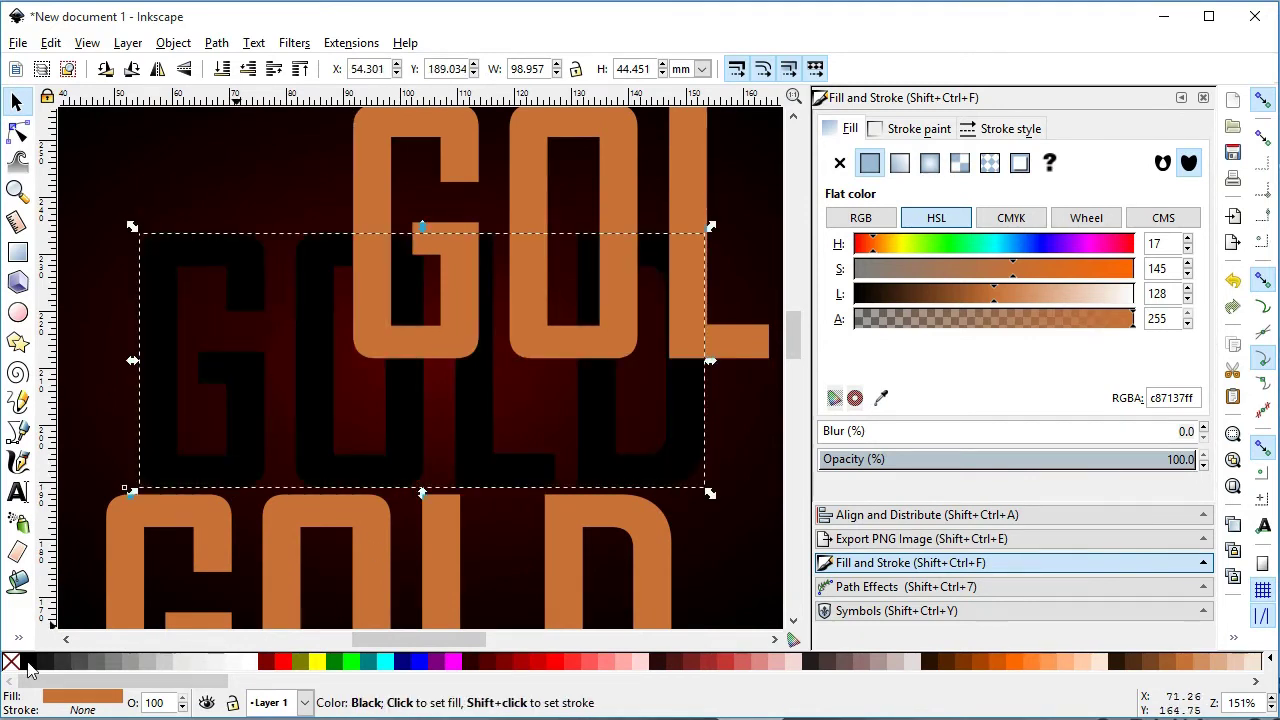
click(424, 357)
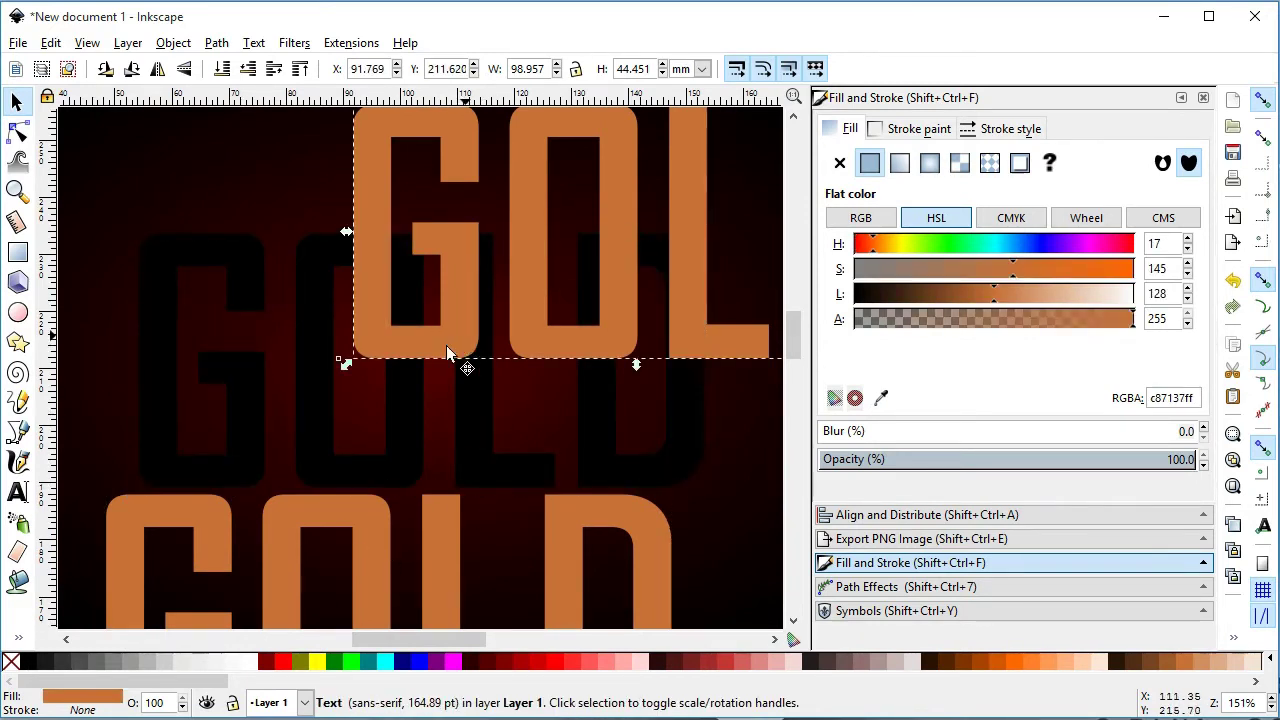
drag(432, 490, 430, 395)
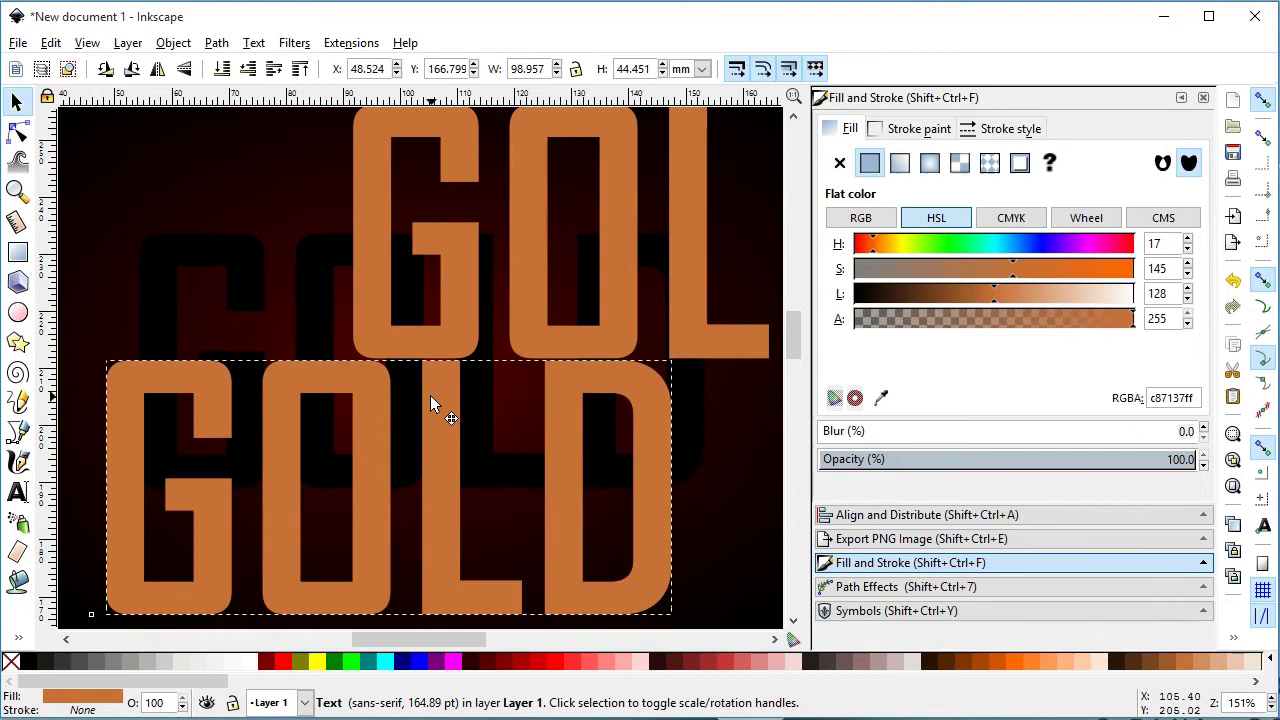
click(1045, 662)
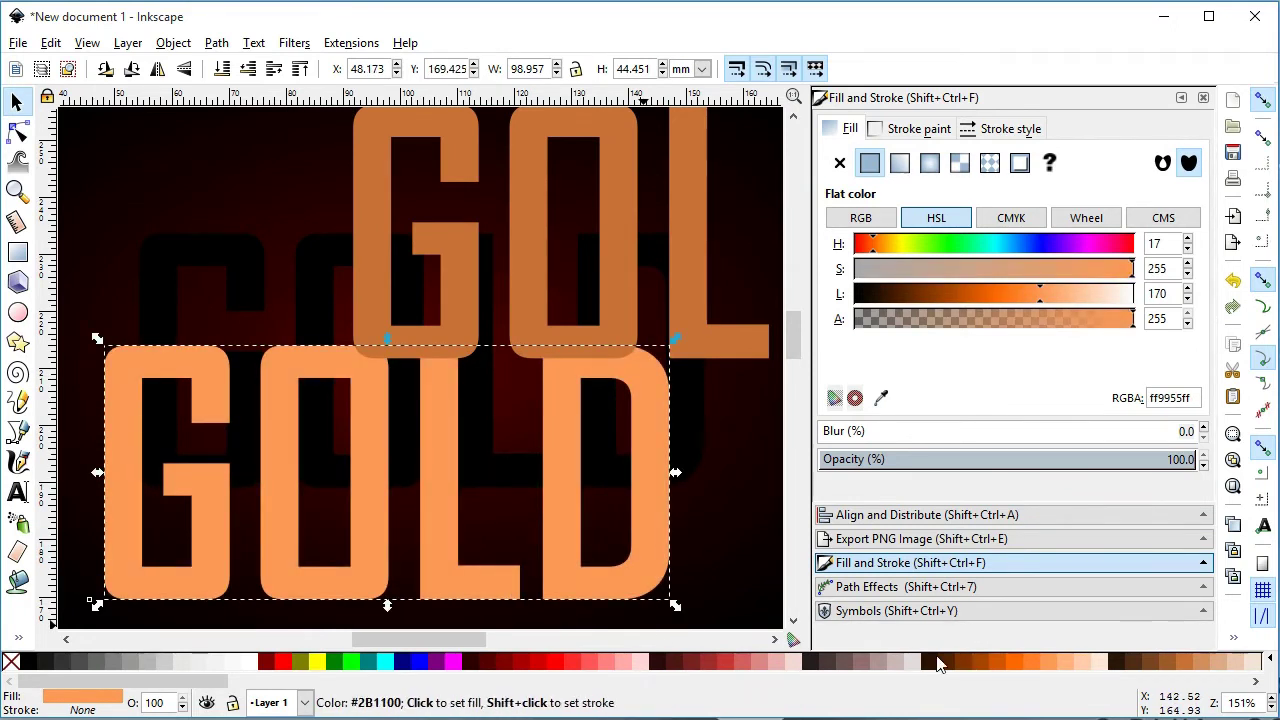
click(1121, 664)
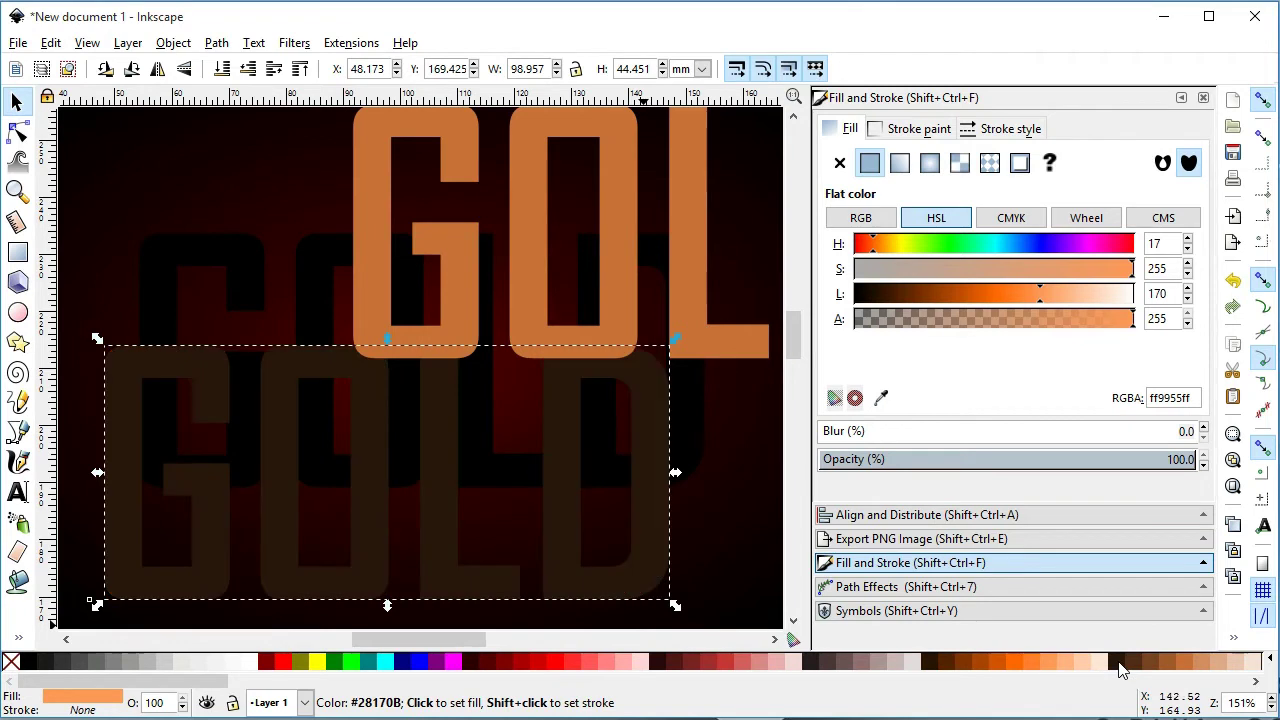
Position the dark brown GOLD as a shadow under the orange GOLD.
drag(216, 564, 243, 438)
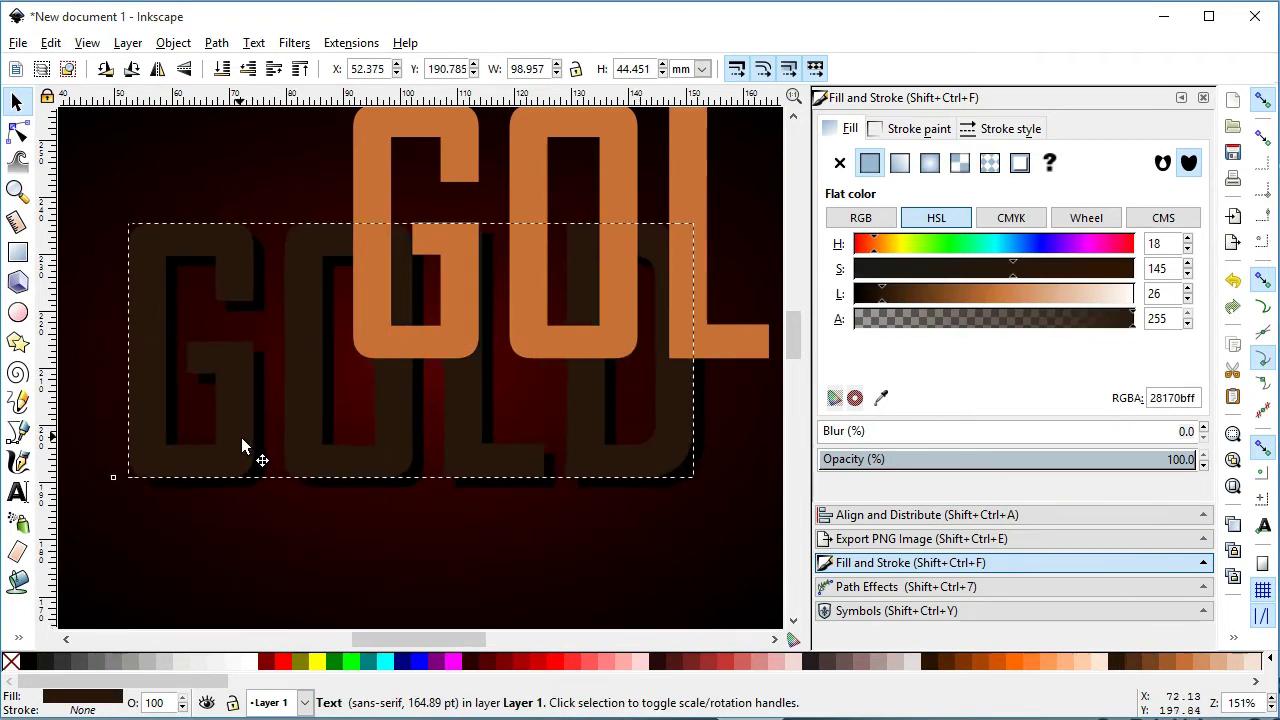
drag(460, 330, 227, 447)
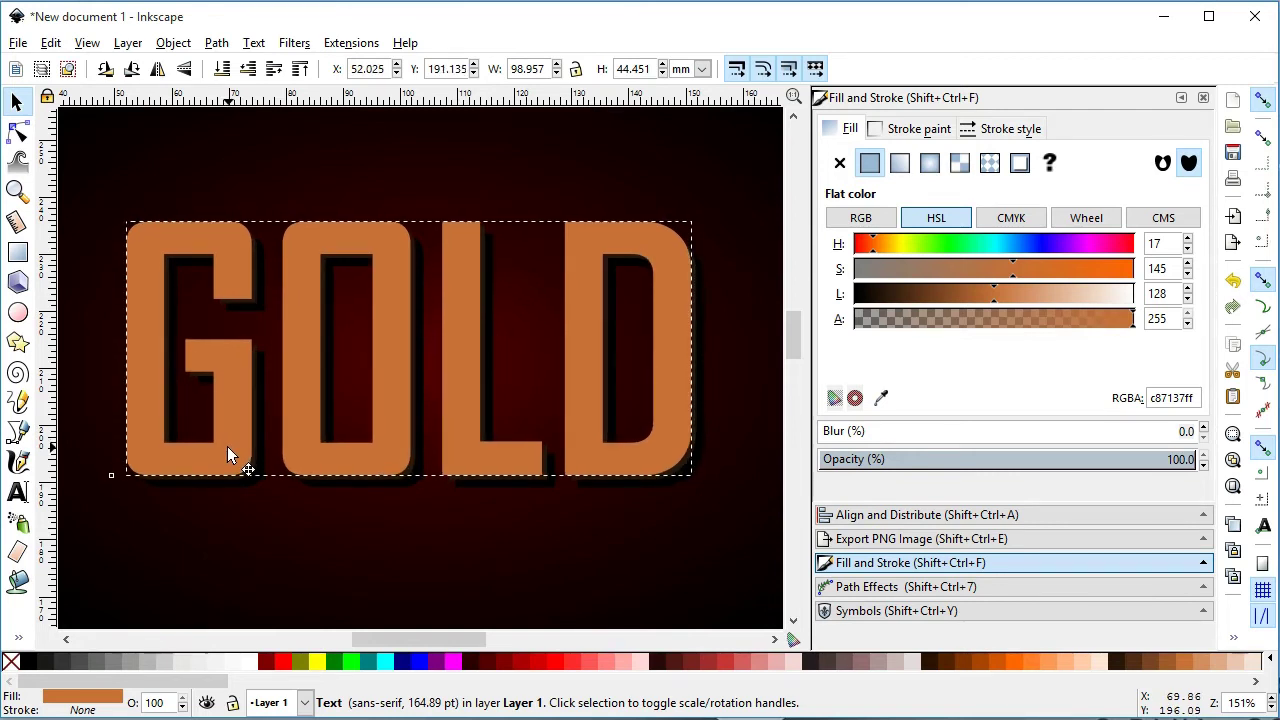
click(454, 320)
scroll(460, 637, left, 2)
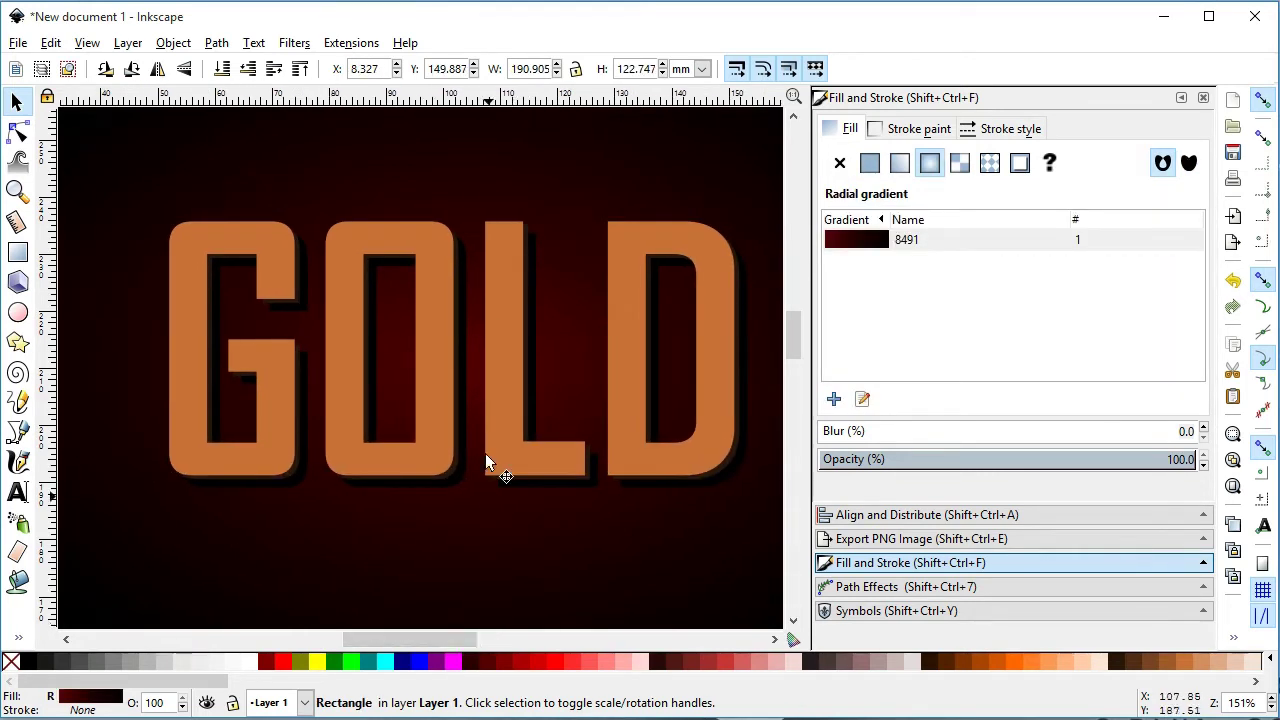
drag(434, 448, 408, 399)
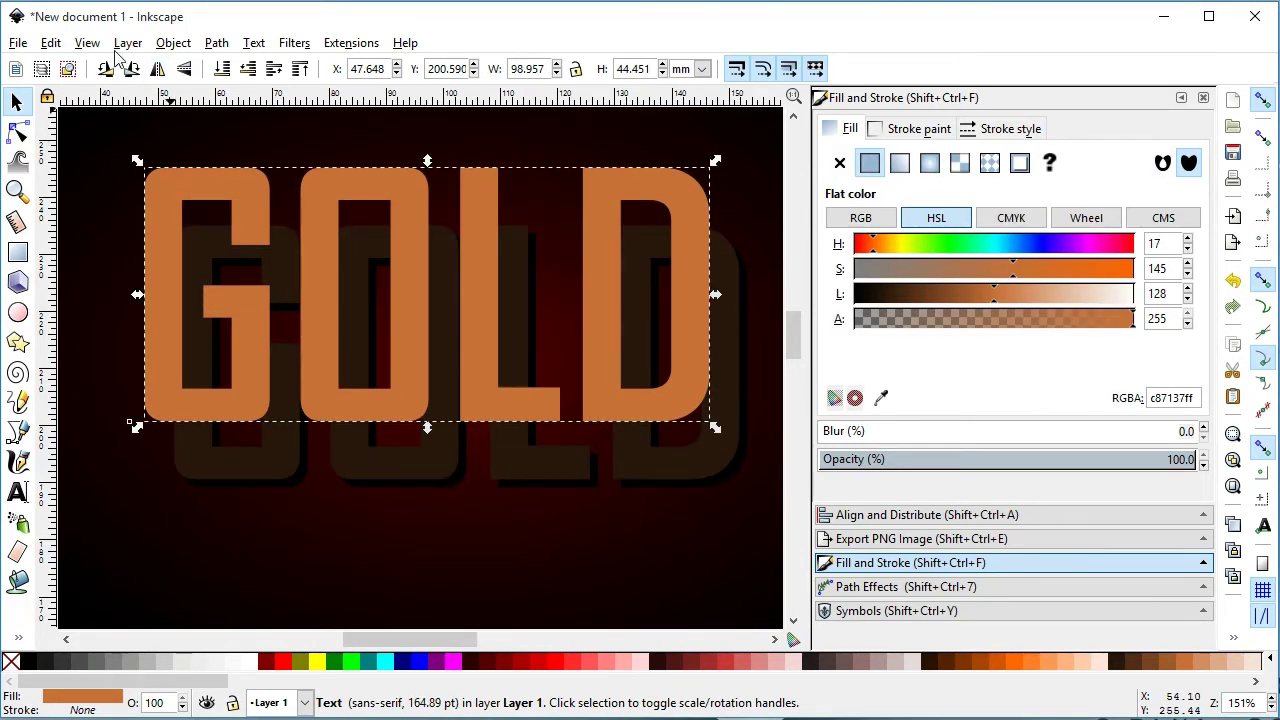
Duplicate the GOLD text and offset the copy up and left.
click(50, 43)
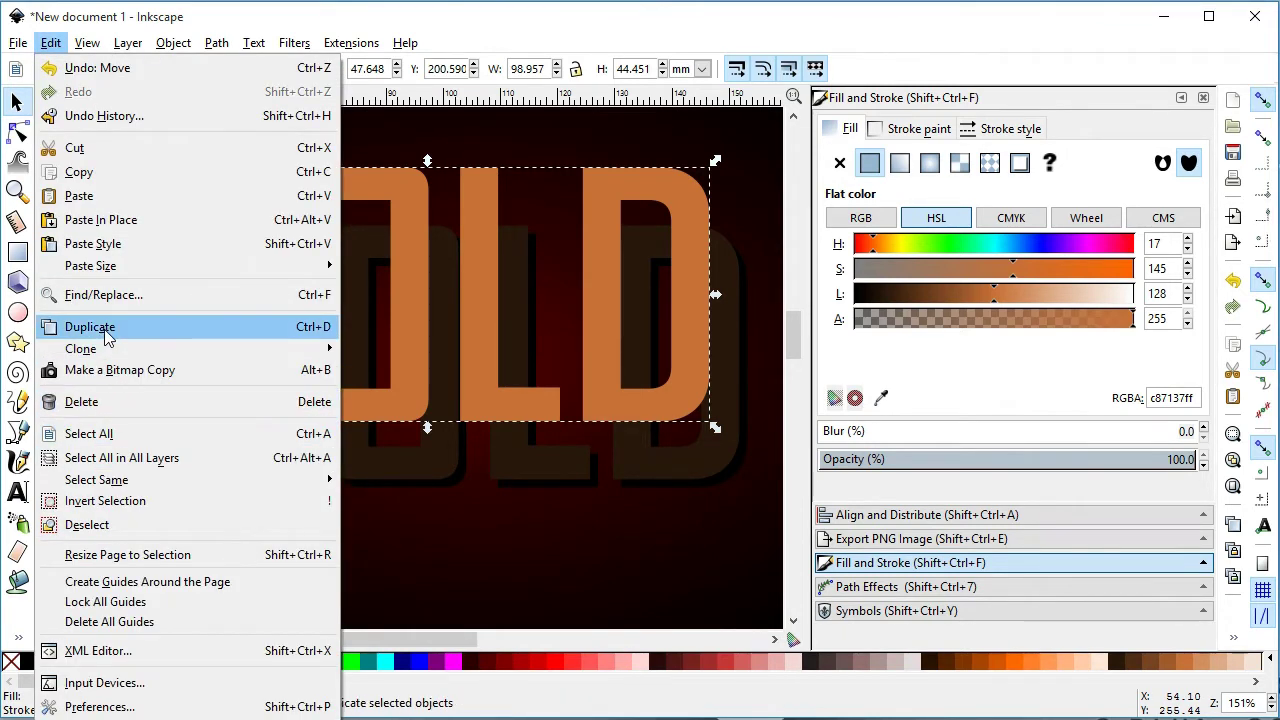
click(107, 338)
drag(481, 377, 449, 354)
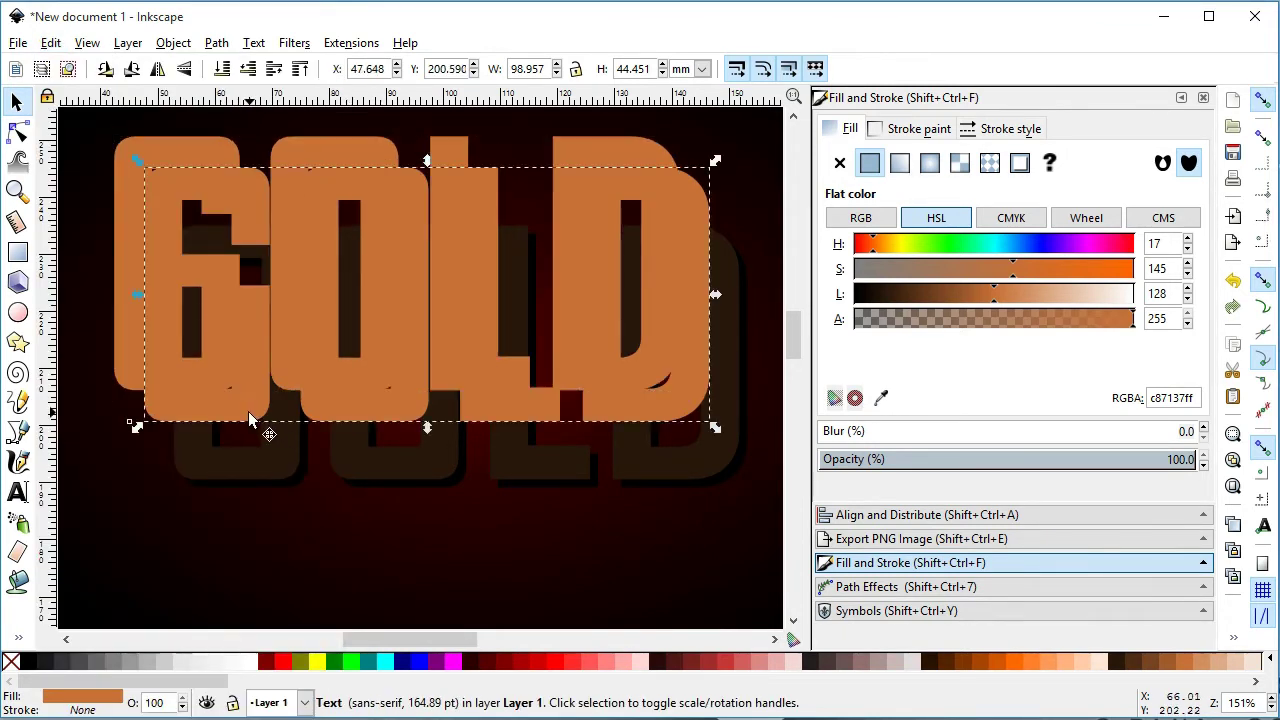
click(898, 590)
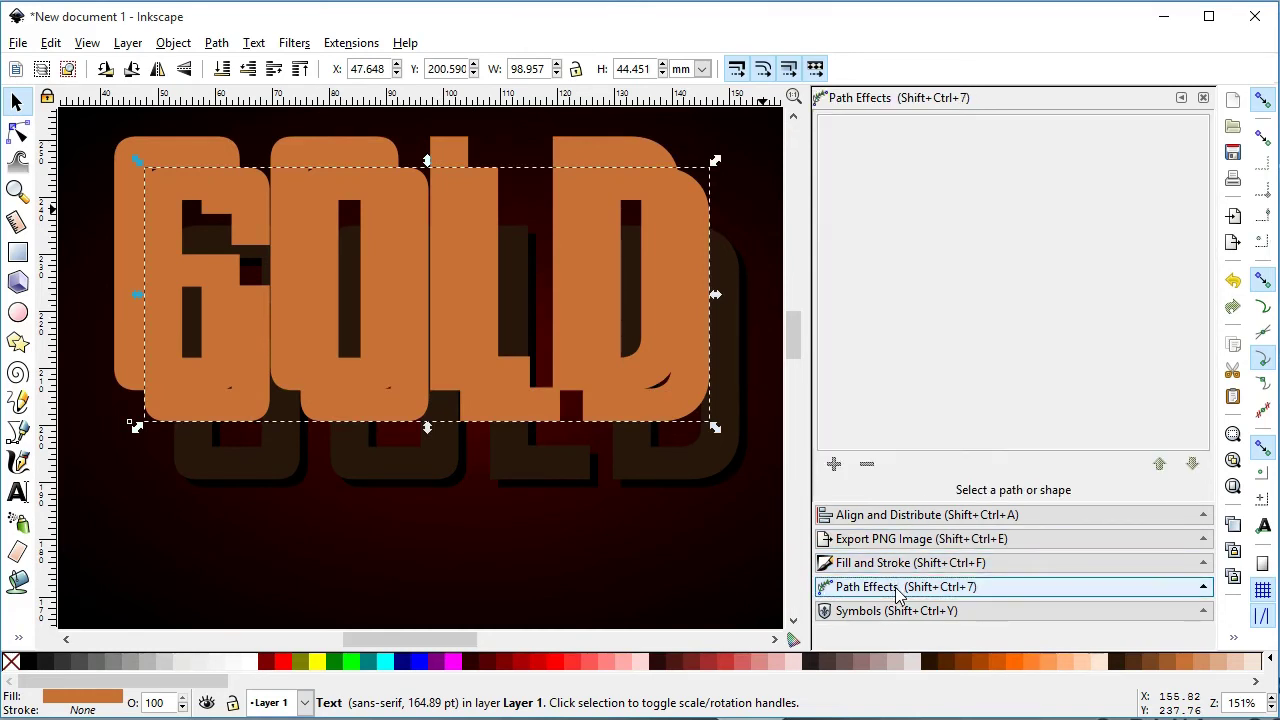
click(888, 562)
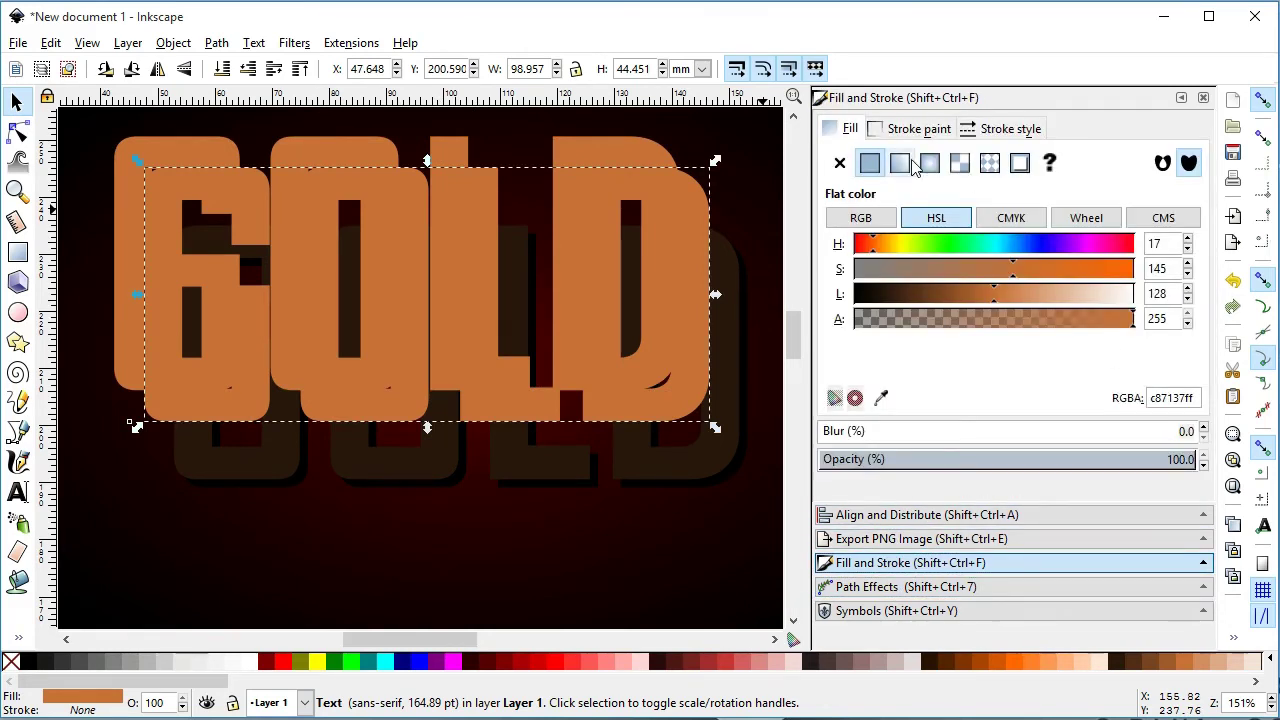
Give the copy a bright red 2 mm outline with round joins, then realign the orange GOLD.
click(992, 129)
click(916, 128)
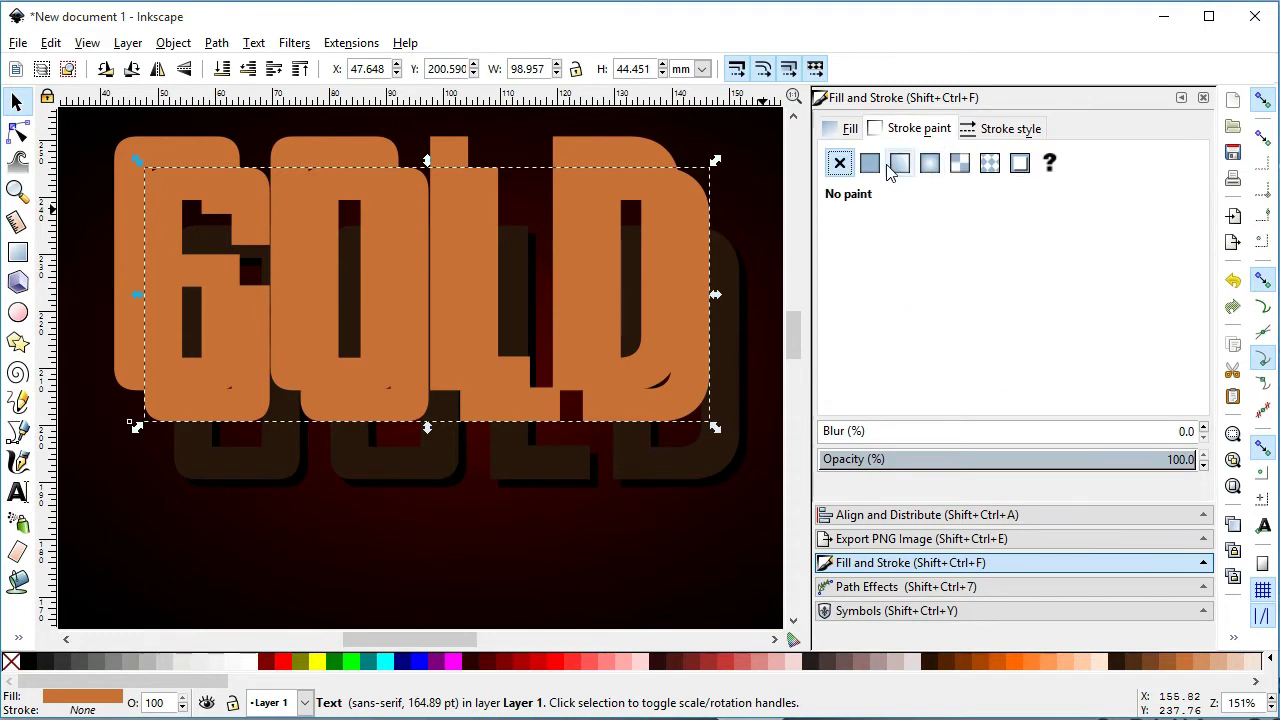
click(869, 163)
click(1012, 133)
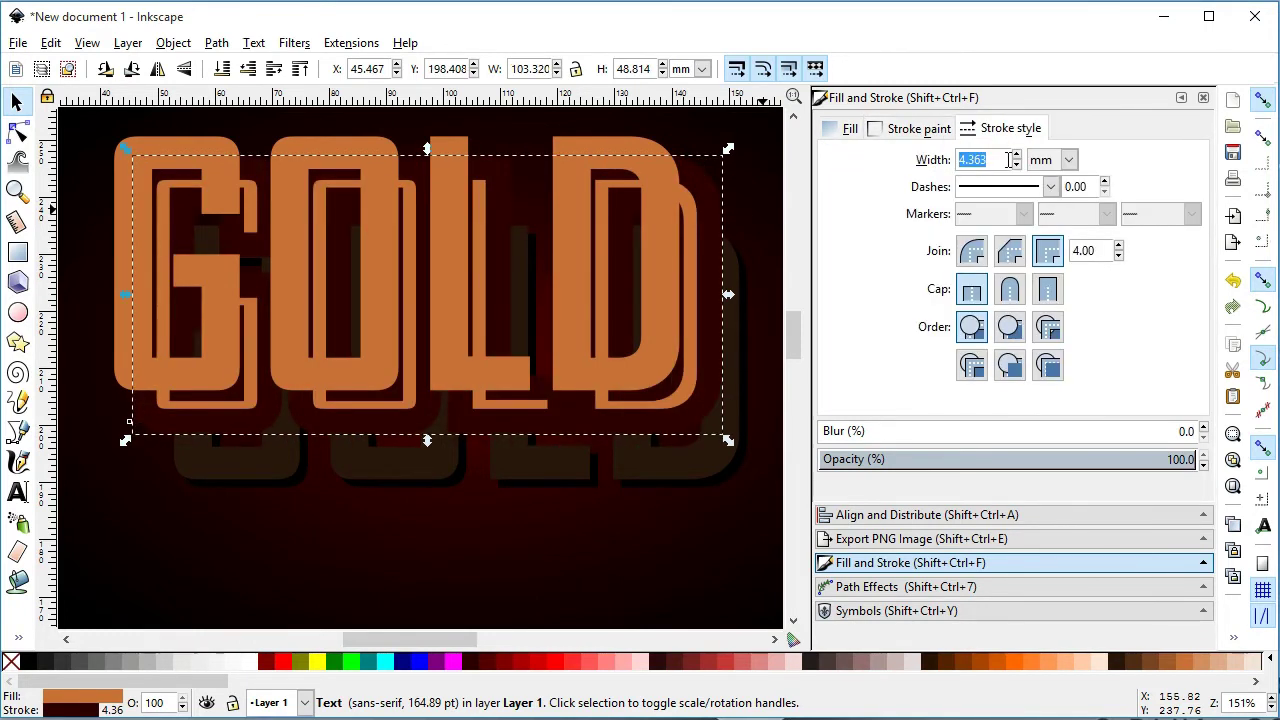
text(2.000)
key(Return)
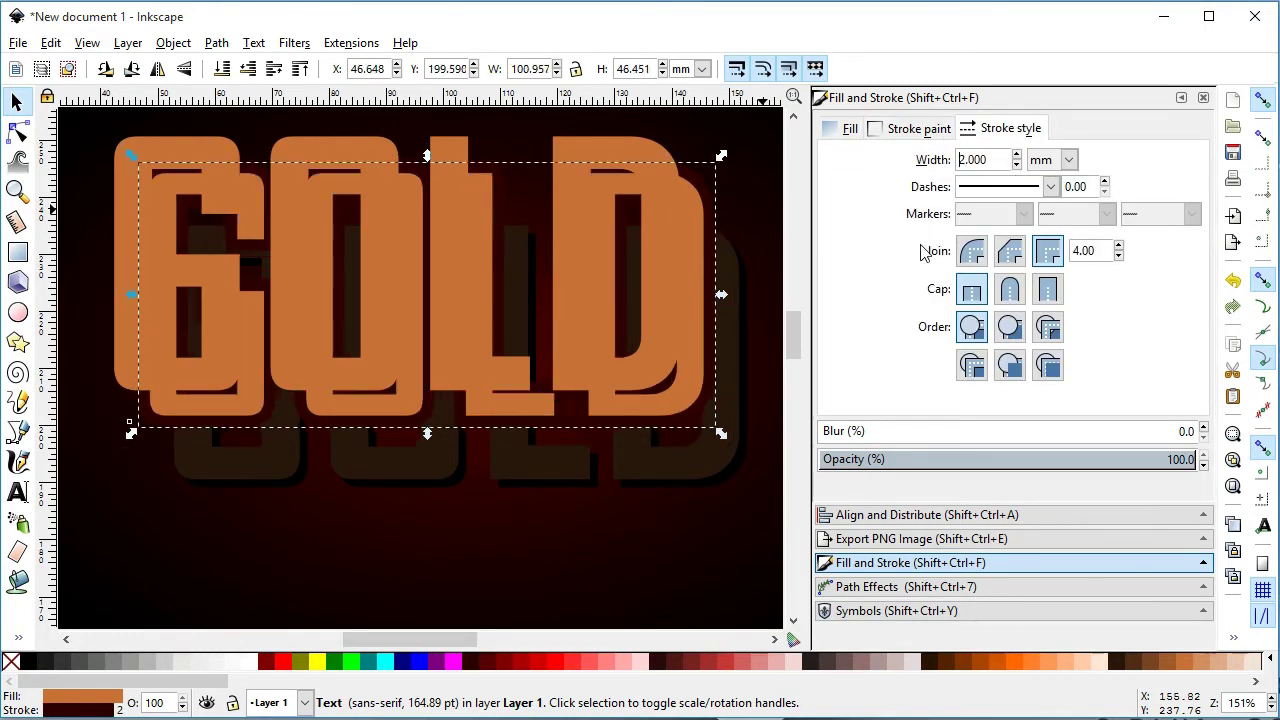
click(916, 132)
drag(1017, 292, 1036, 292)
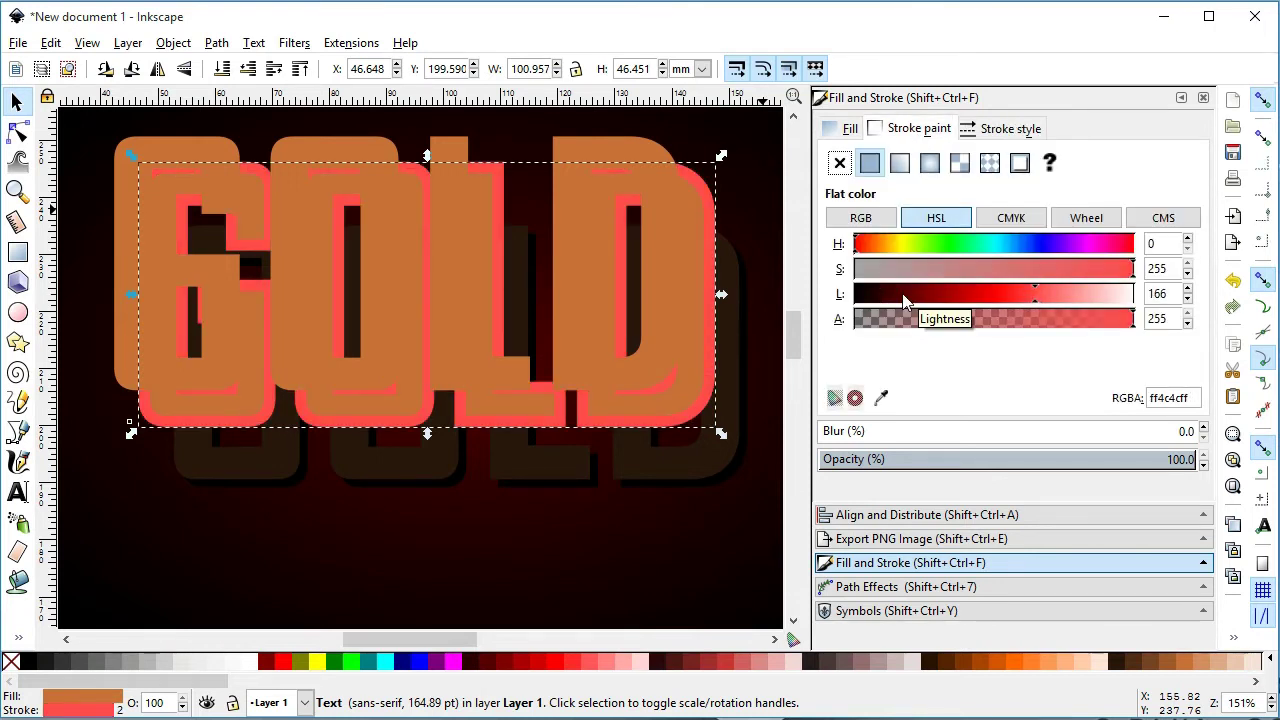
click(1000, 134)
click(972, 252)
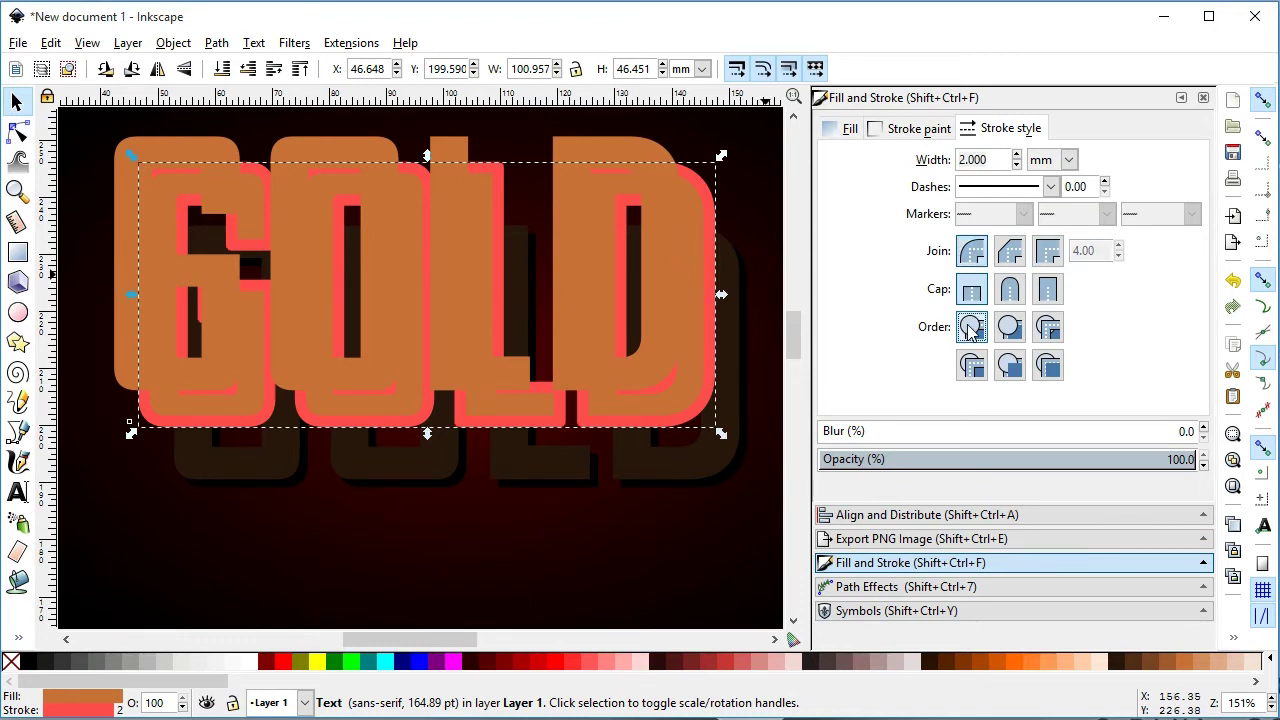
click(586, 130)
drag(228, 363, 258, 393)
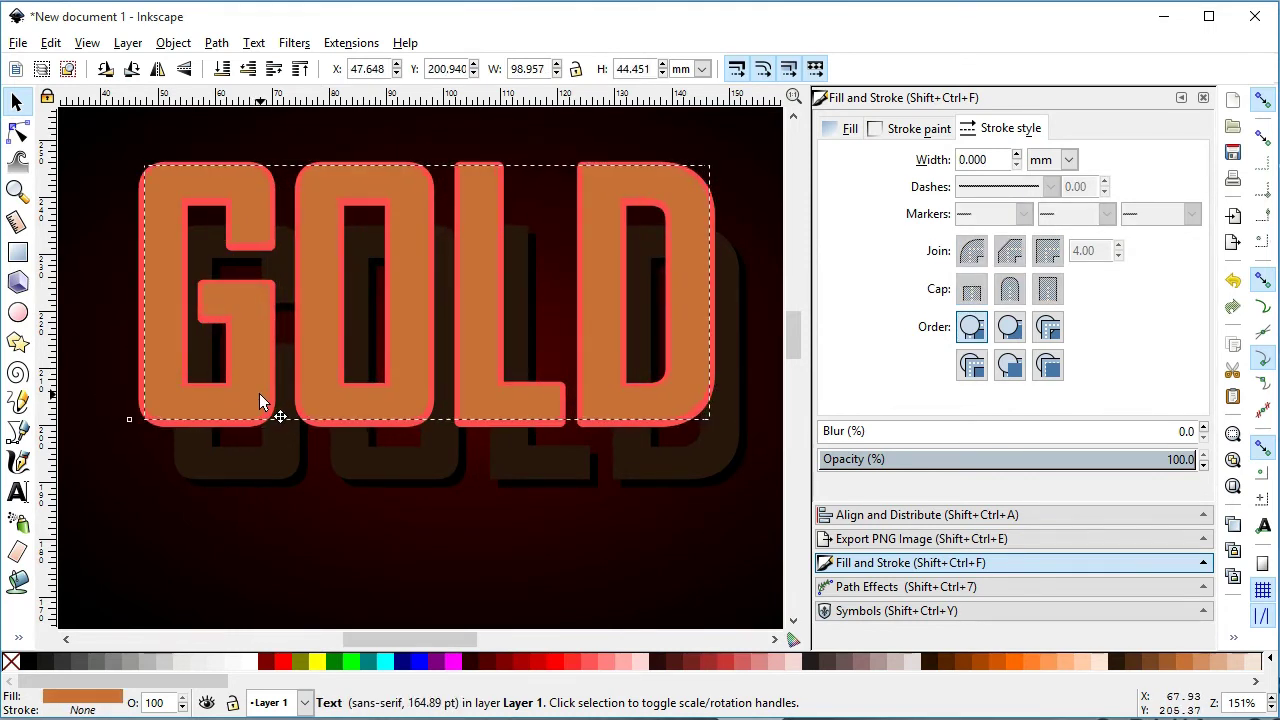
drag(258, 393, 177, 300)
Convert the red GOLD outline into a filled path.
click(459, 426)
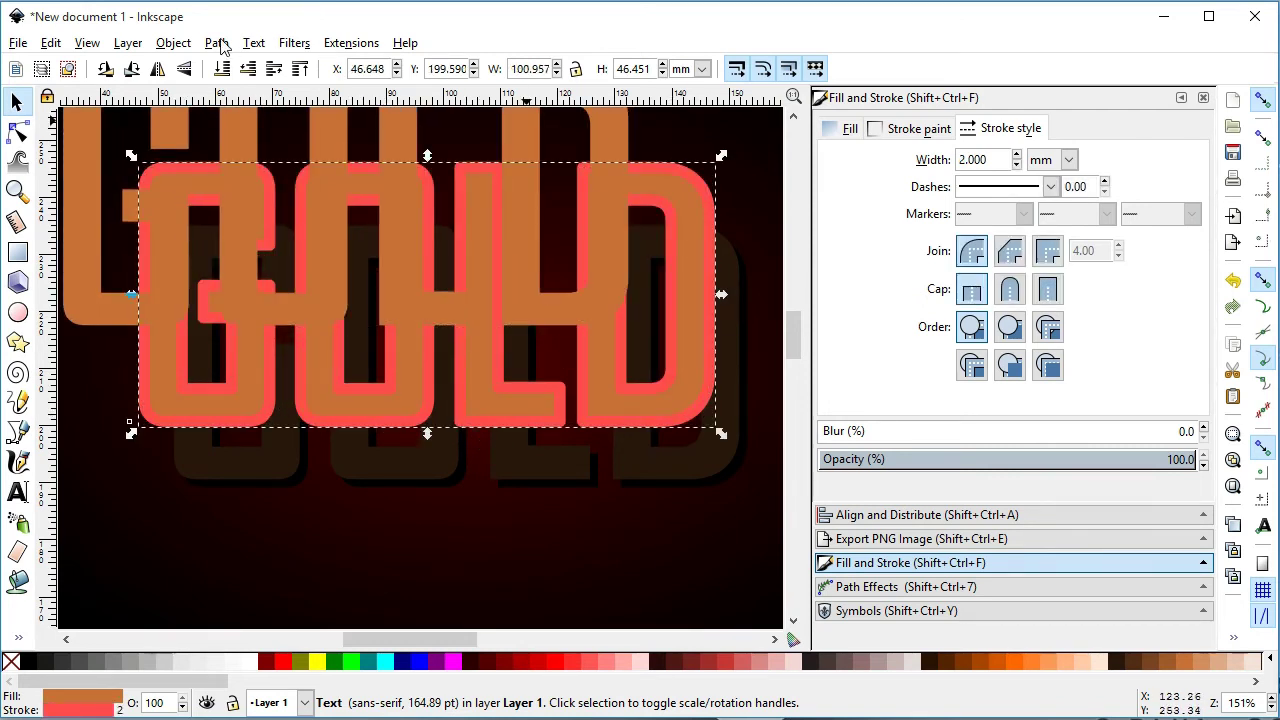
click(218, 43)
click(250, 97)
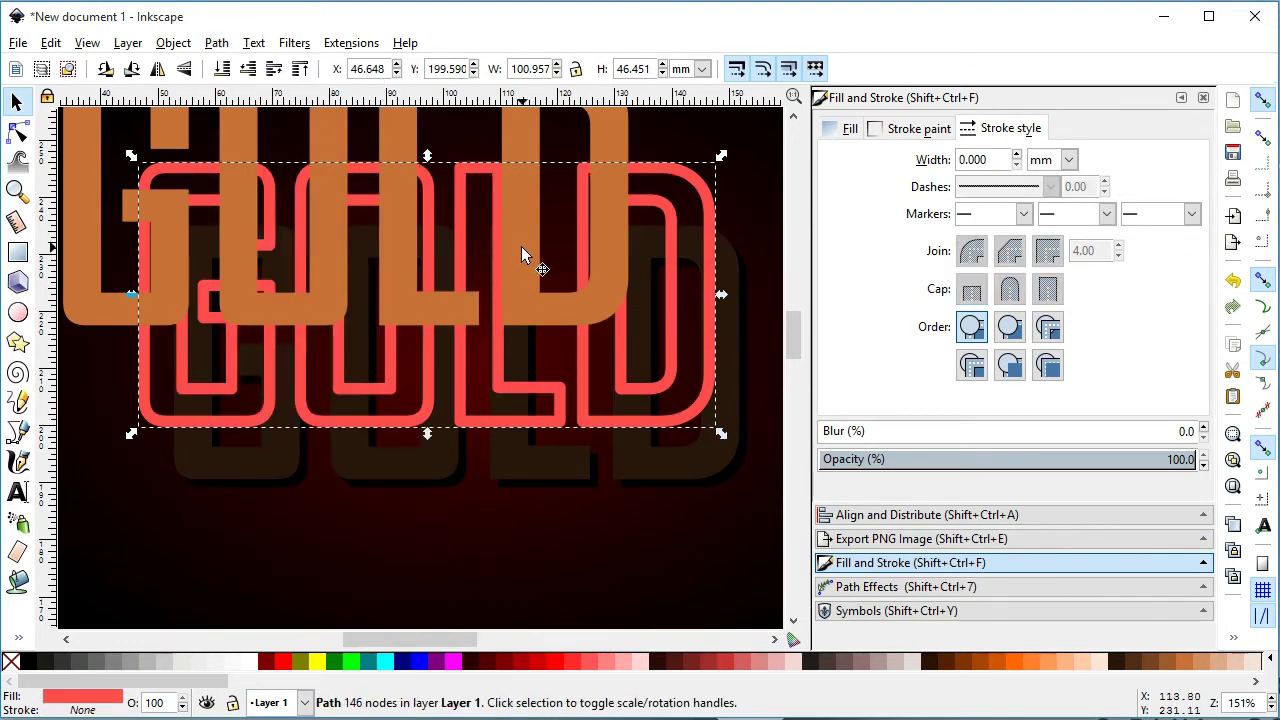
click(519, 143)
shift+click(704, 391)
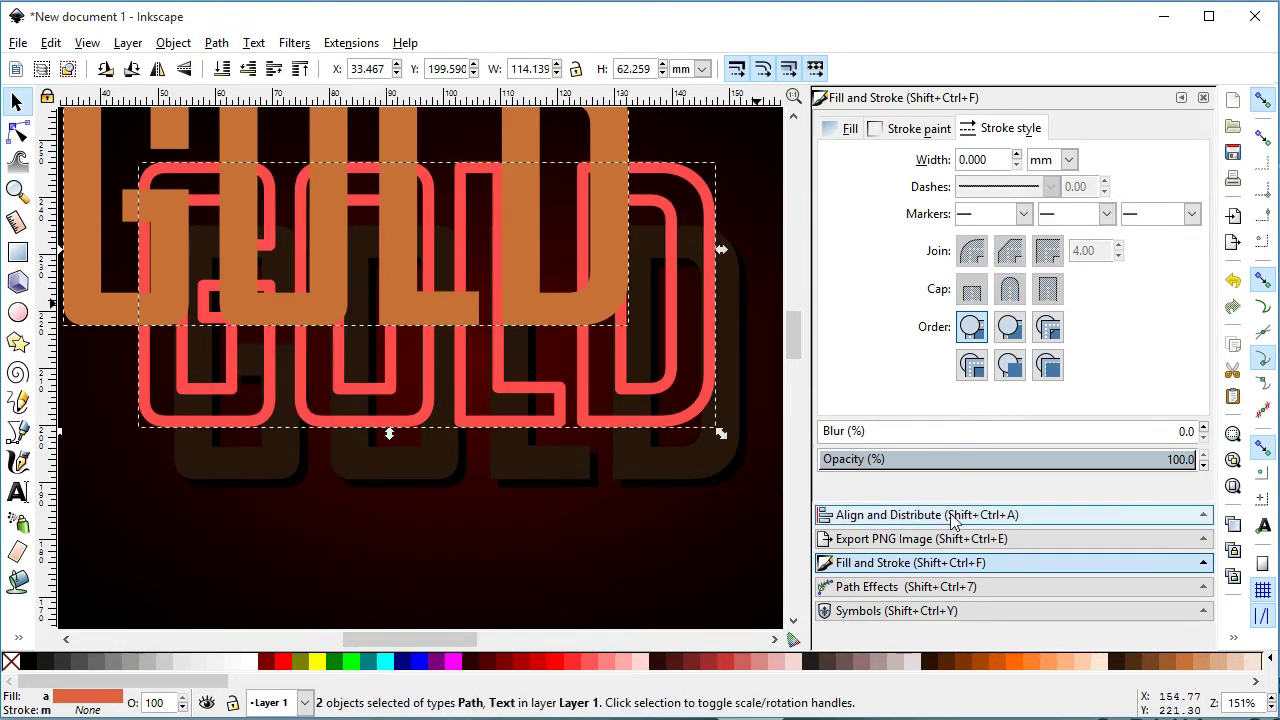
Centre the orange GOLD text exactly over the red outline path.
click(927, 514)
click(1088, 197)
click(1088, 231)
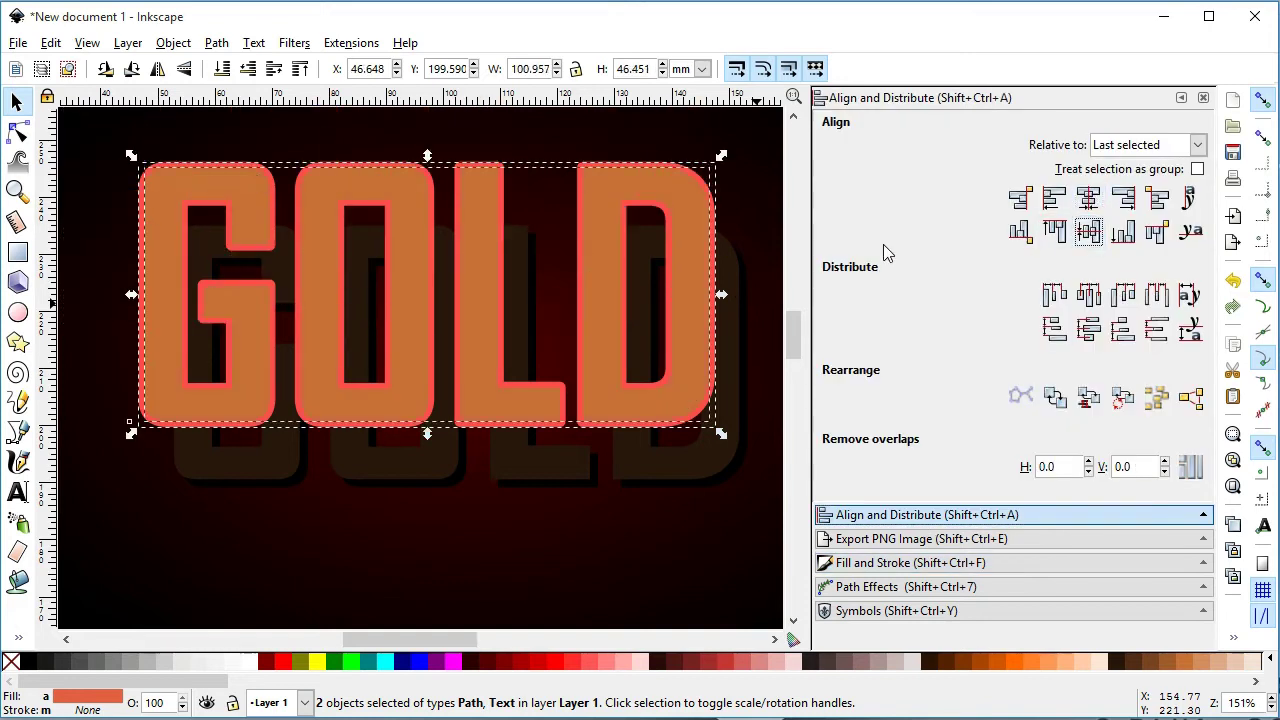
click(611, 128)
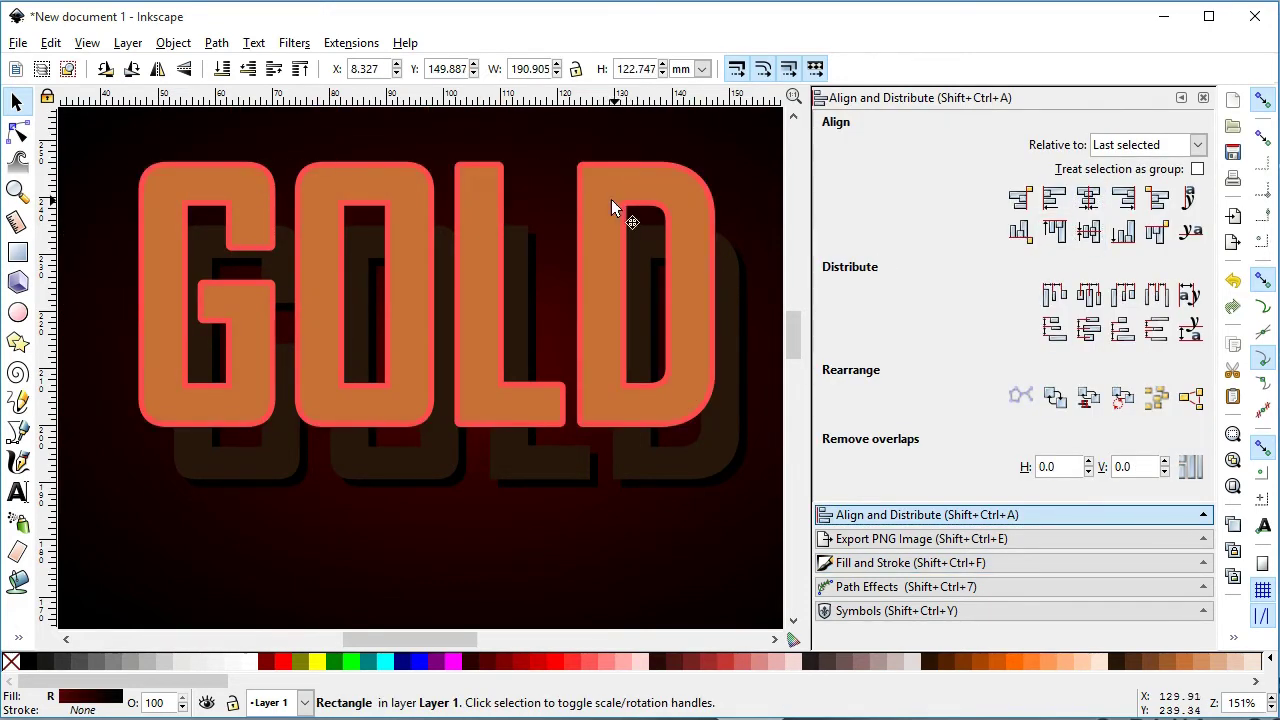
click(600, 199)
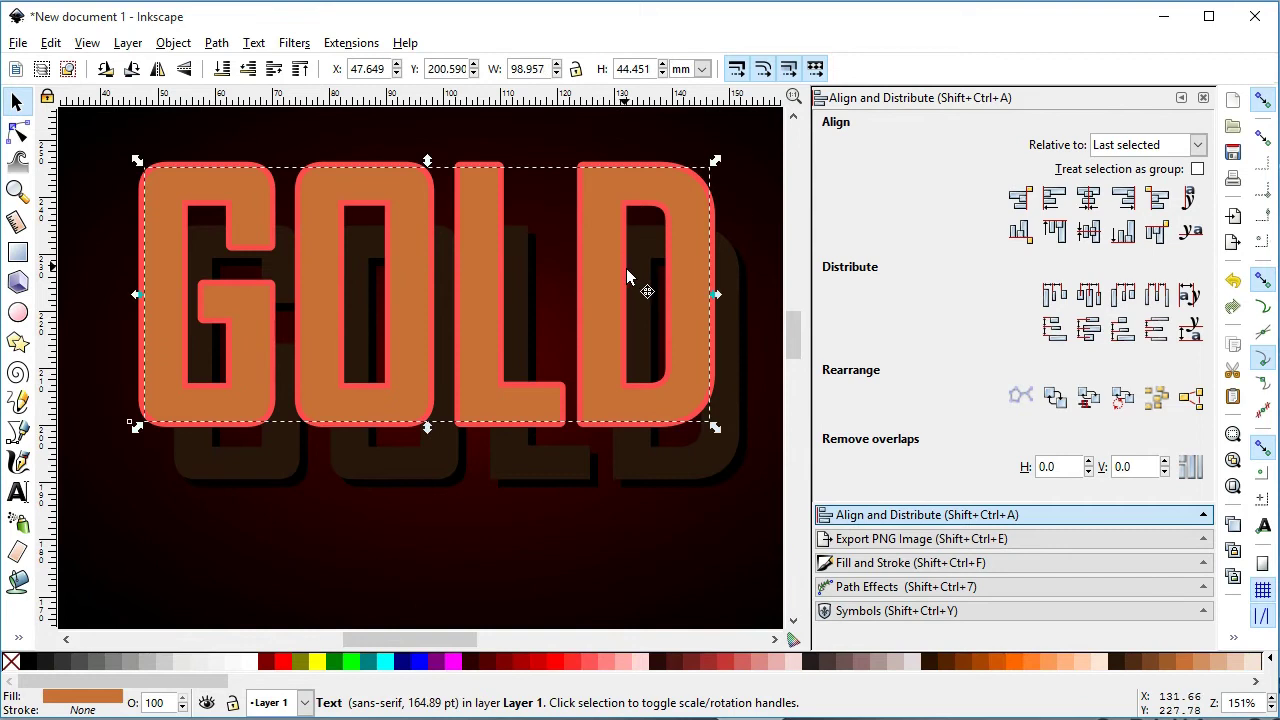
click(899, 563)
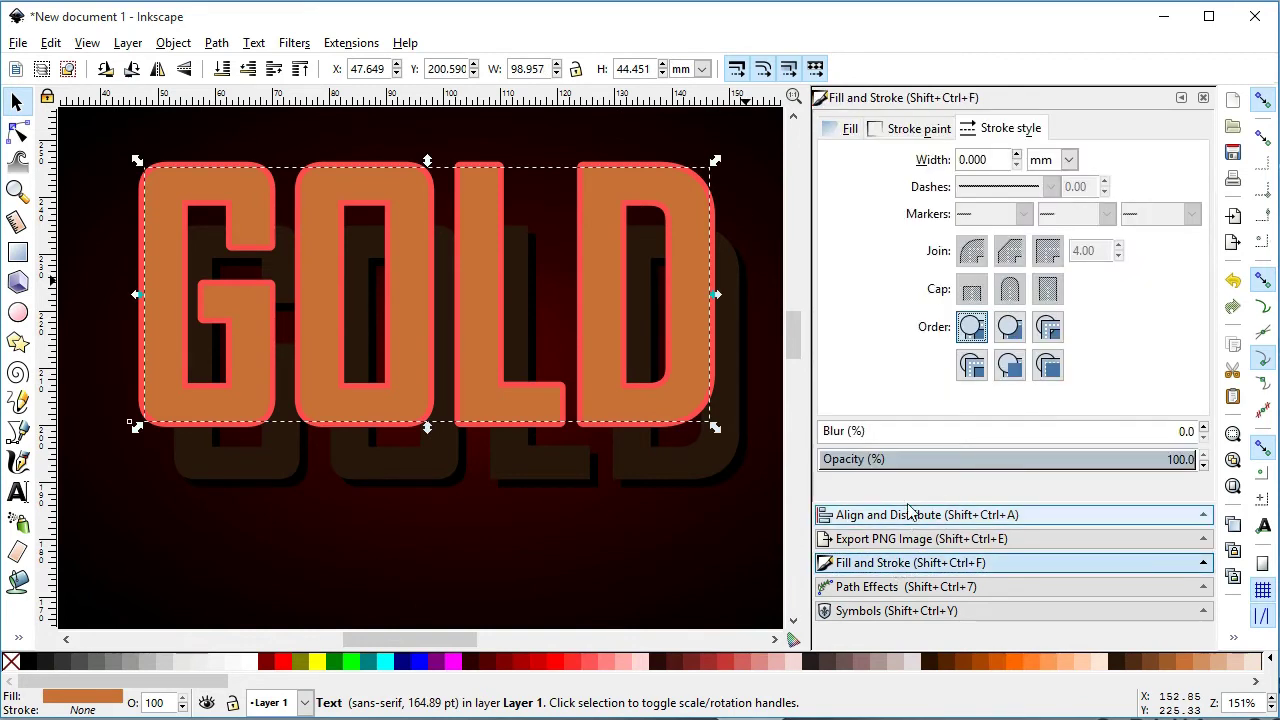
Apply a linear gradient to the GOLD fill, angled toward the lower right.
click(850, 129)
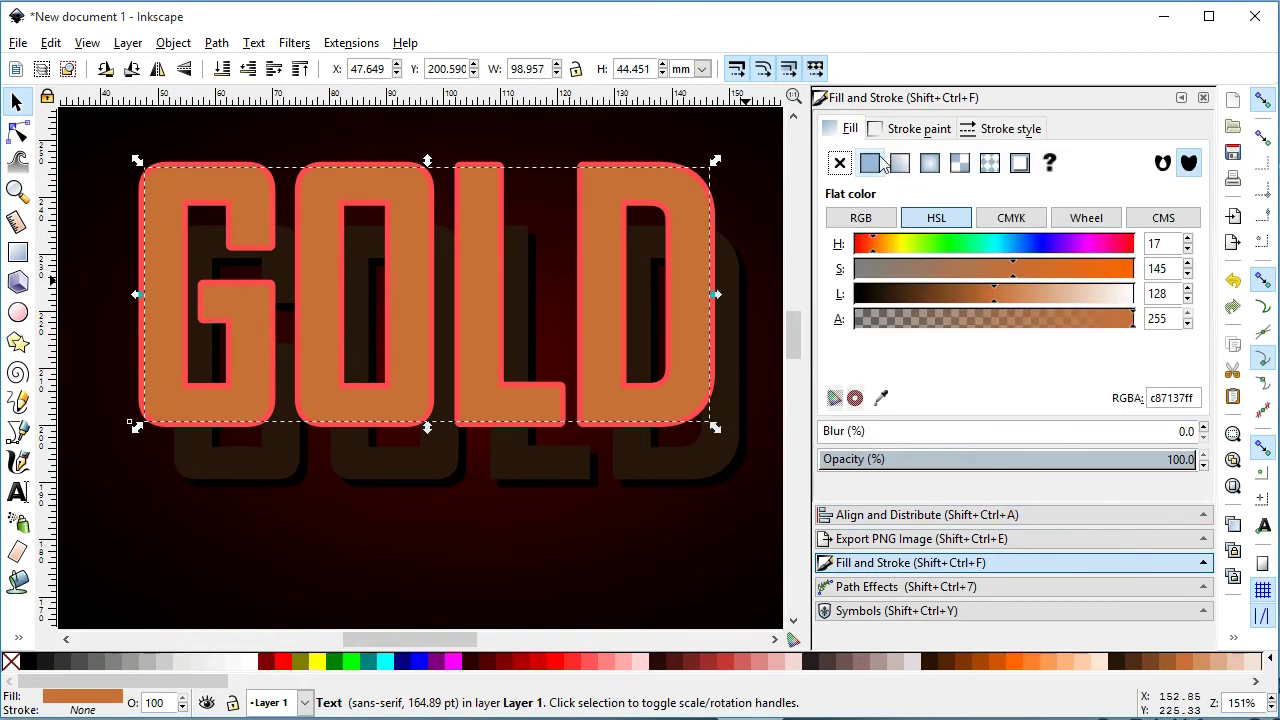
click(900, 166)
click(863, 399)
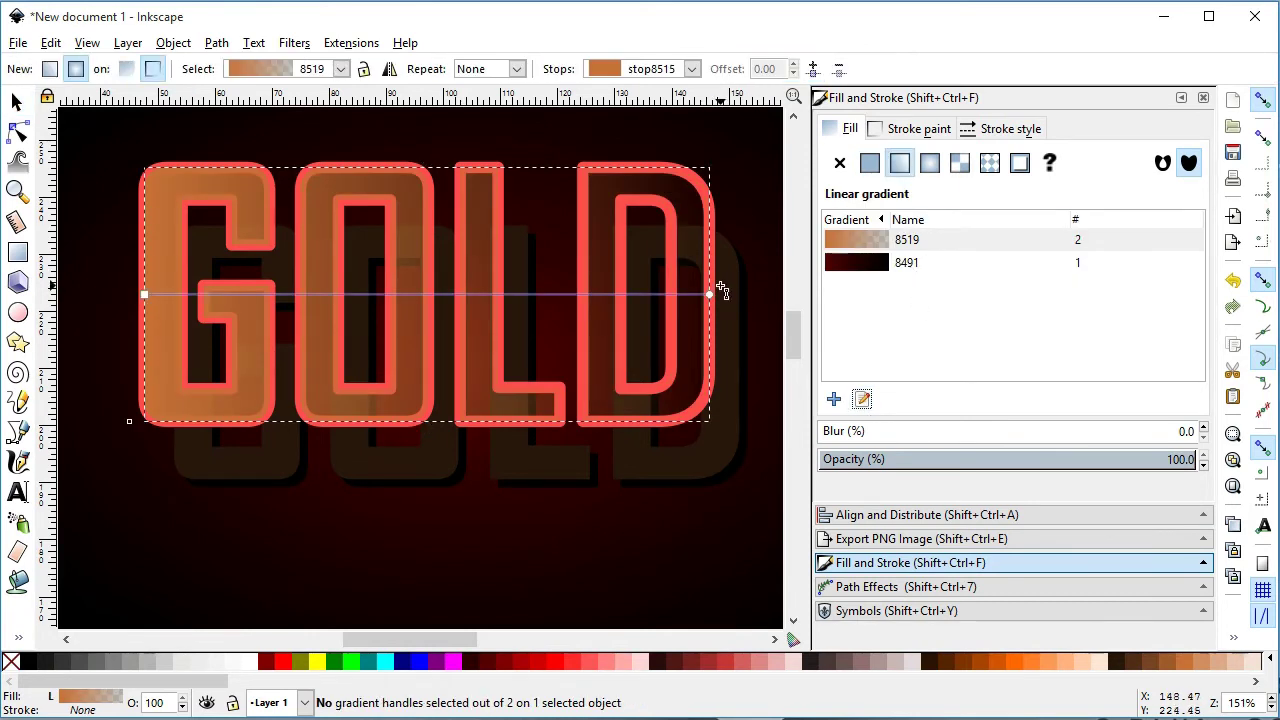
drag(718, 295, 718, 380)
drag(147, 296, 132, 275)
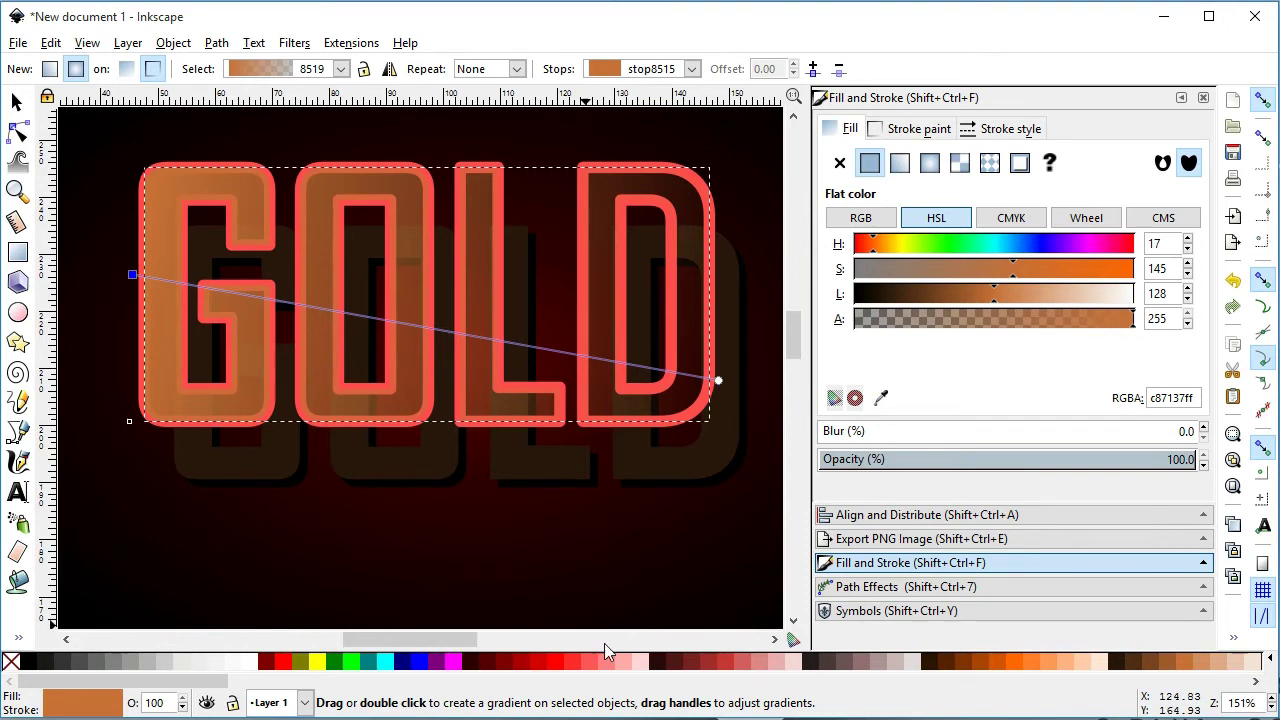
drag(200, 682, 288, 690)
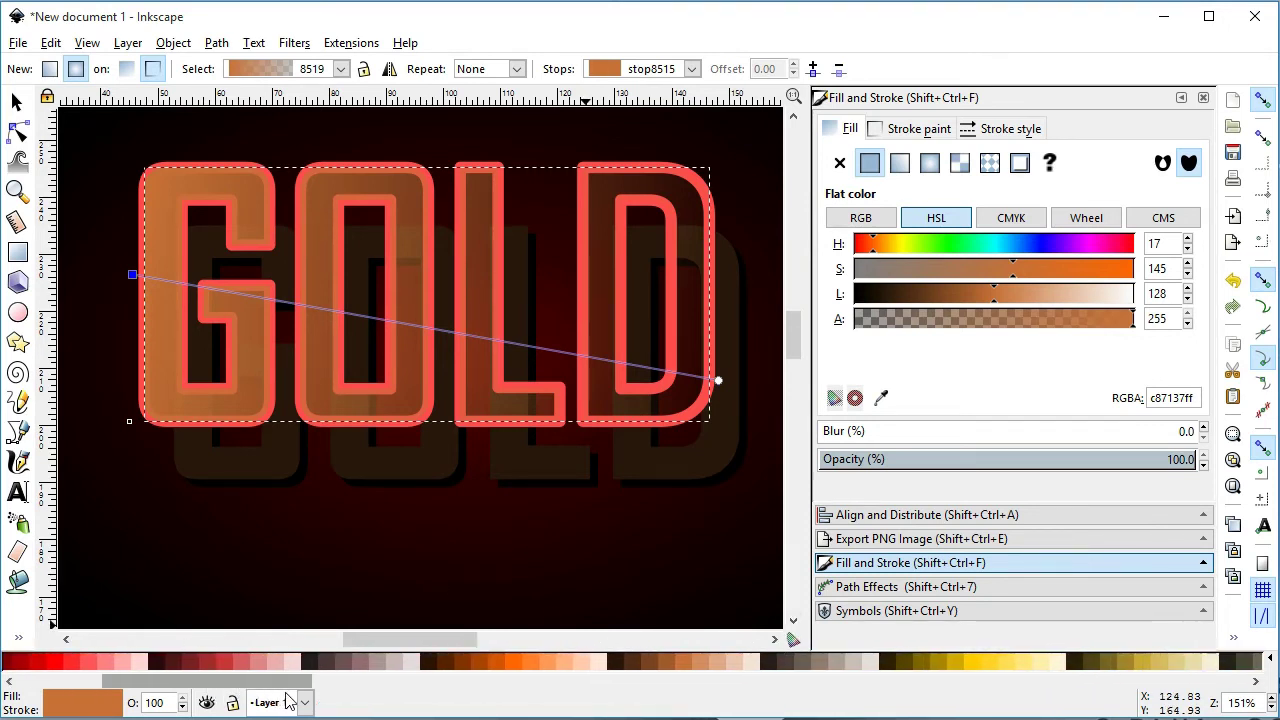
click(1133, 665)
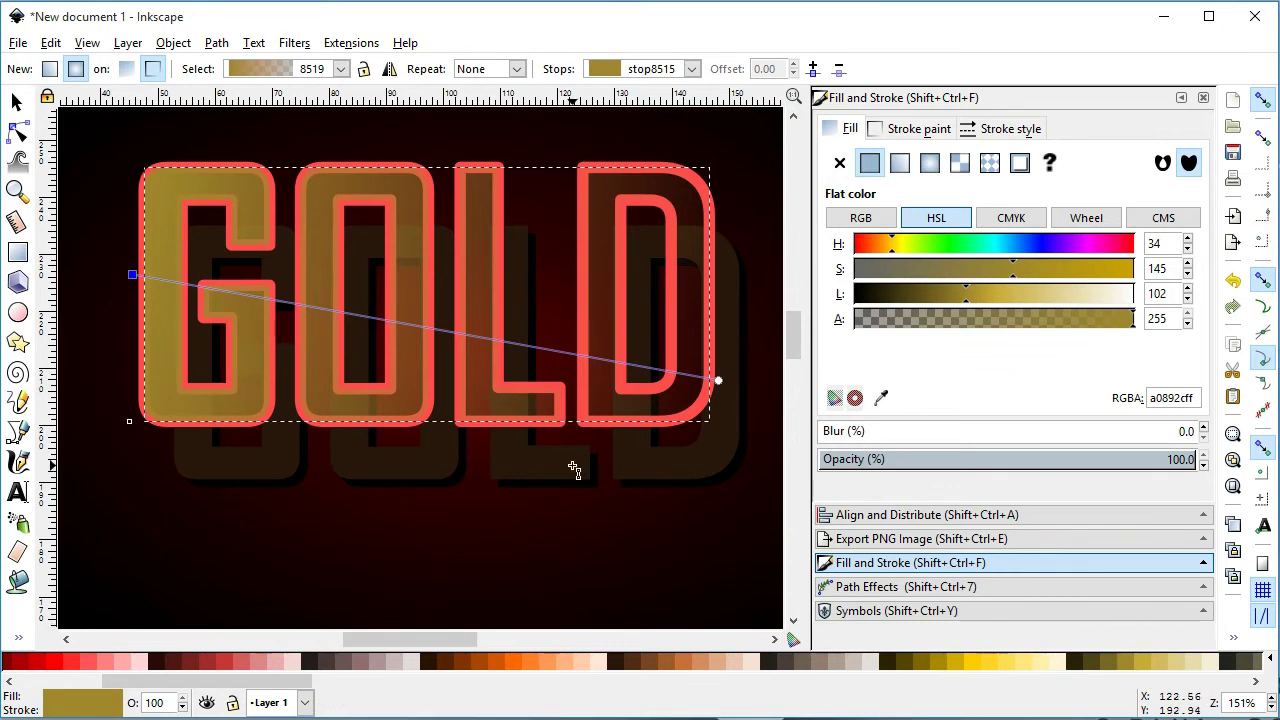
key(ctrl+z)
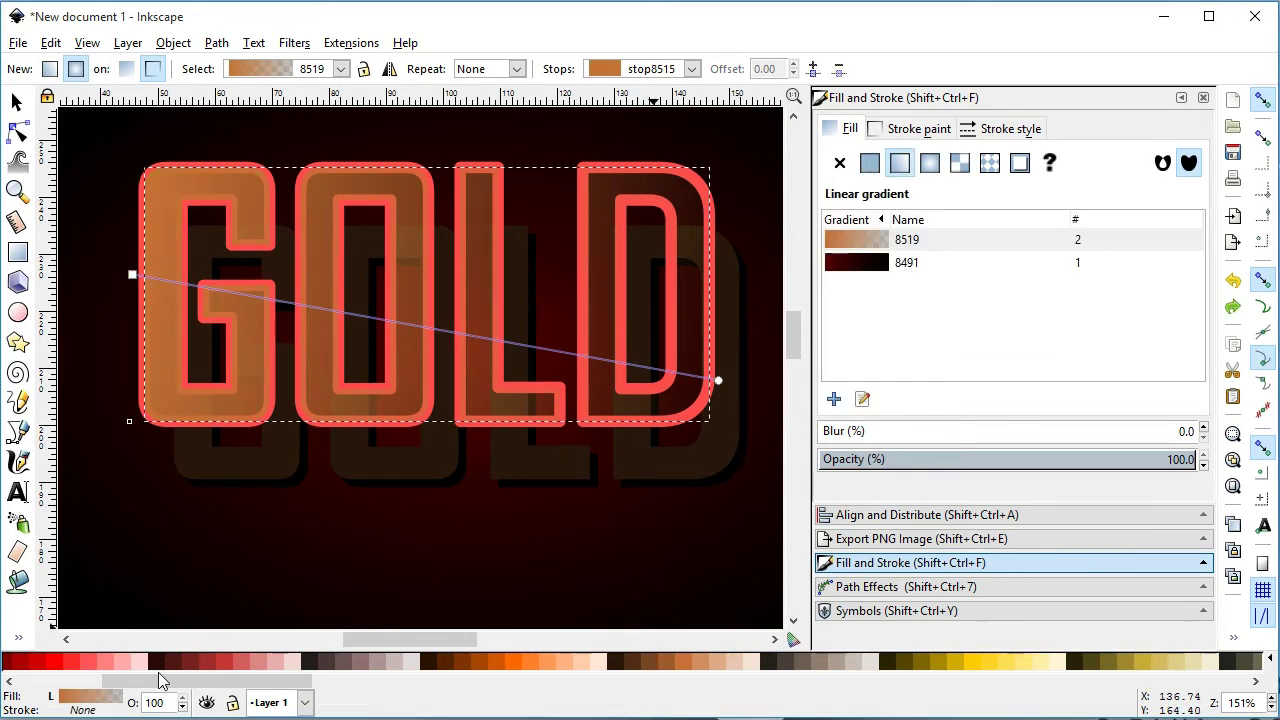
Redo the linear gradient from the G's upper left past the D, adding a middle stop.
click(669, 661)
click(900, 163)
drag(130, 295, 130, 251)
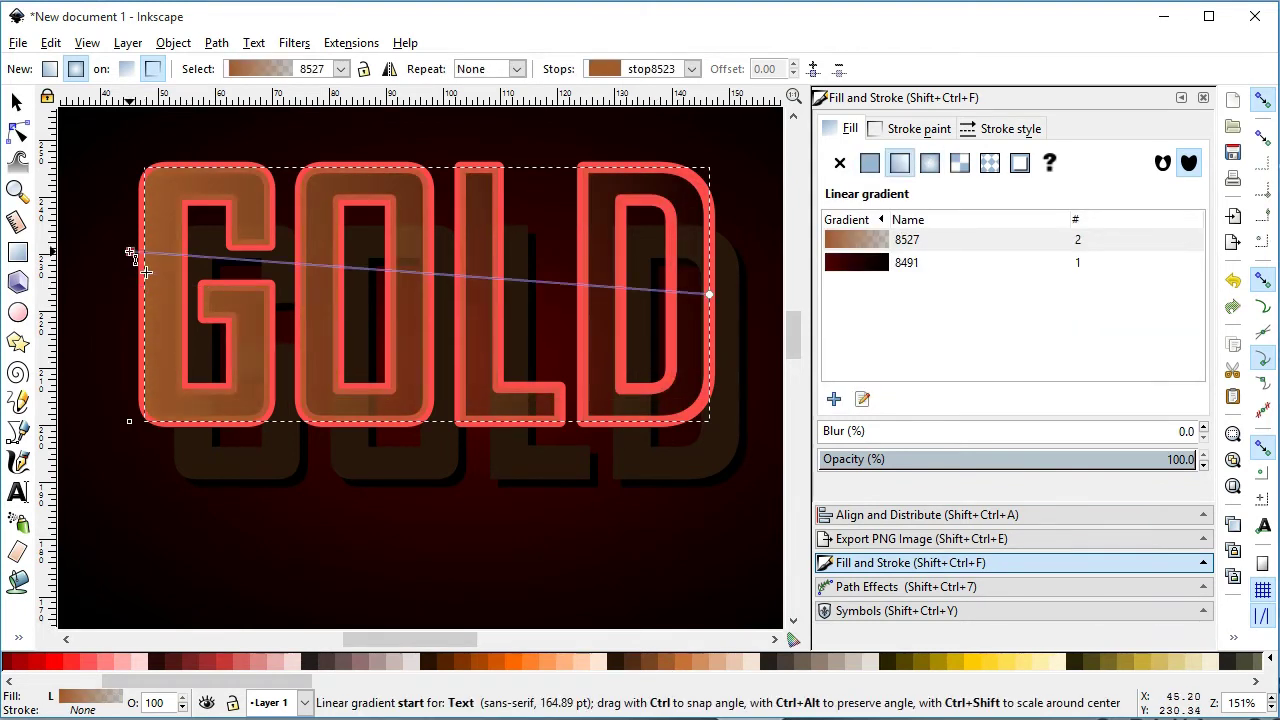
click(709, 295)
drag(709, 295, 720, 376)
click(679, 661)
double_click(406, 310)
Colour the middle stop bright yellow and add stops at offset 0.38 and right of centre.
click(738, 662)
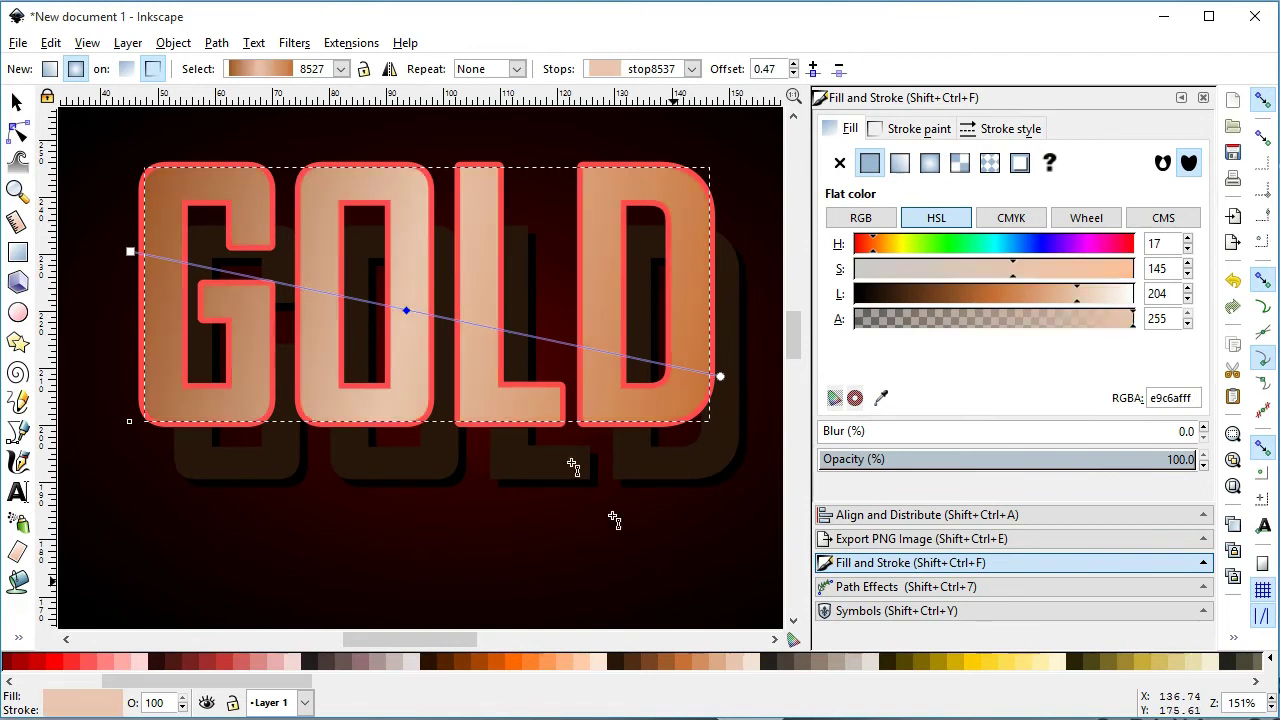
click(965, 660)
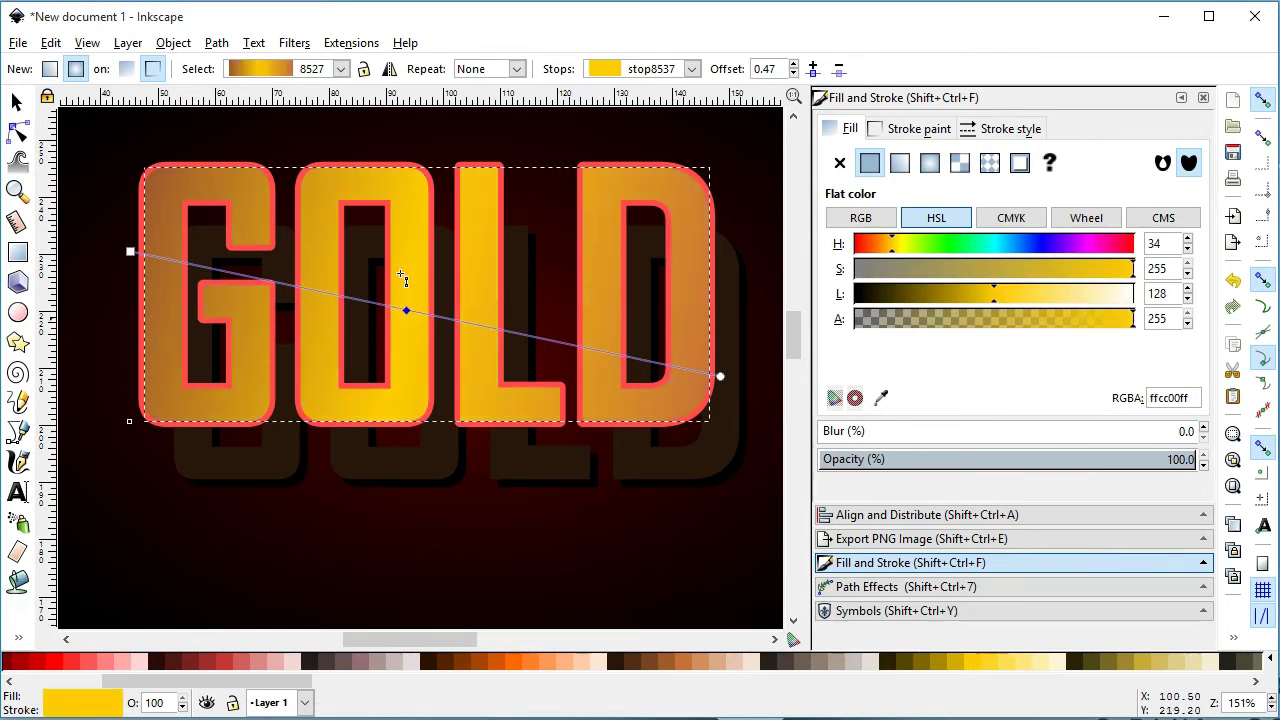
double_click(247, 278)
drag(247, 278, 355, 299)
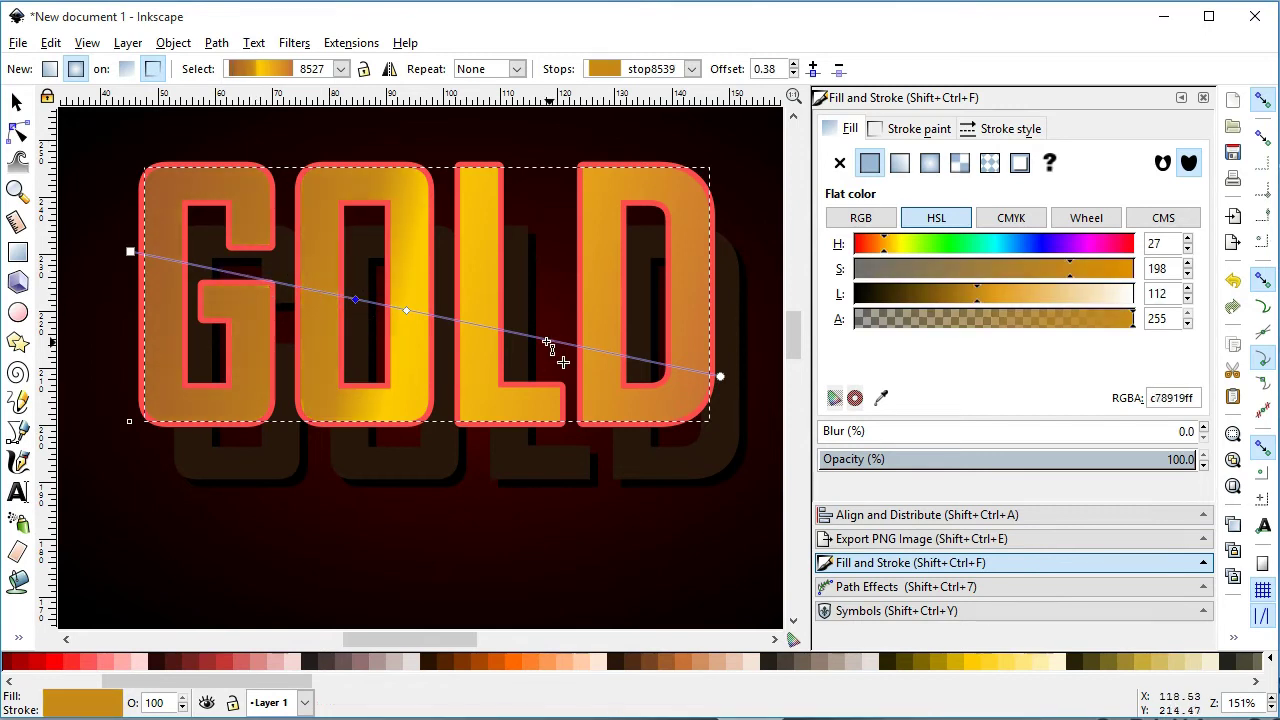
double_click(436, 316)
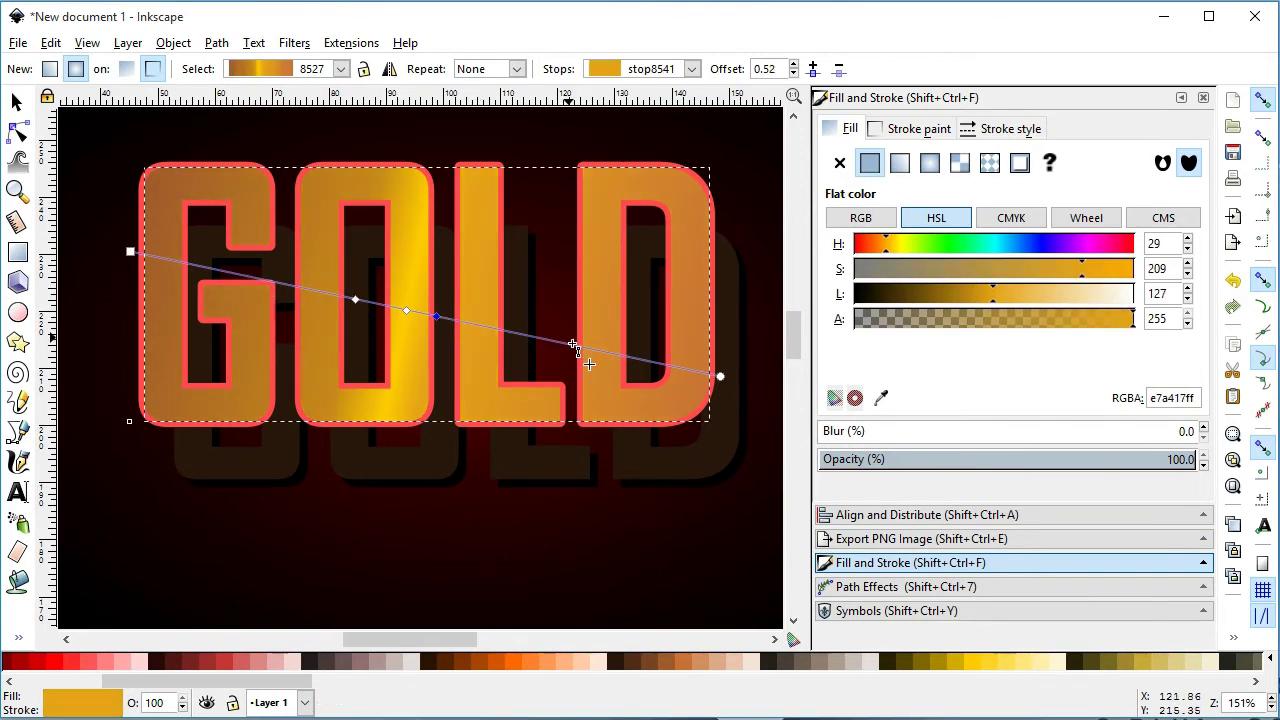
click(618, 374)
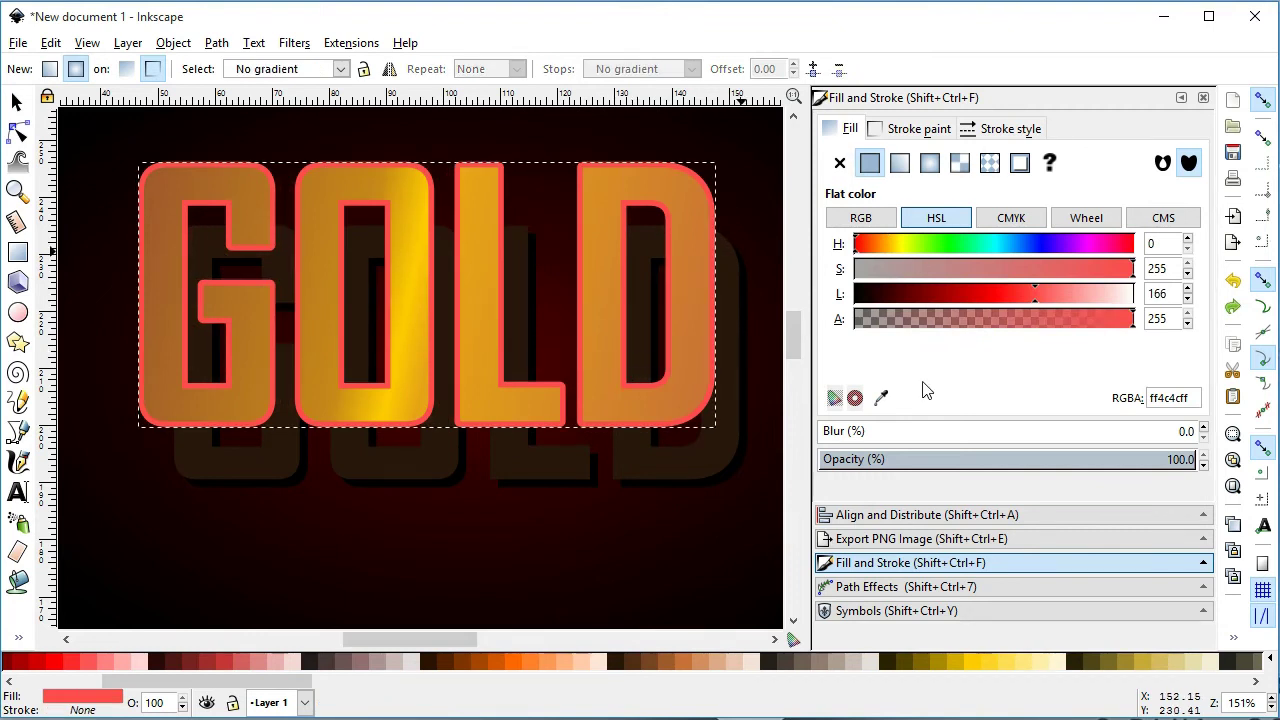
Add a bright yellow gradient stop near the right end inside the D.
click(16, 102)
click(217, 185)
click(862, 399)
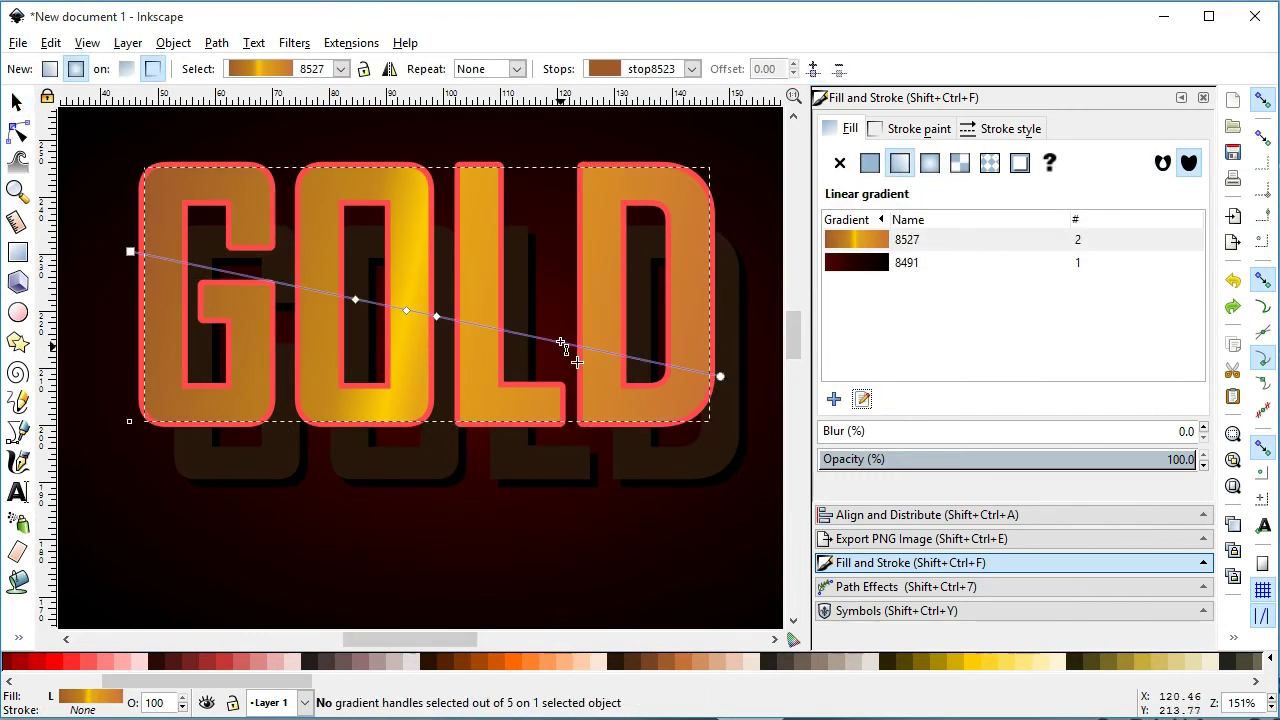
click(620, 357)
double_click(596, 350)
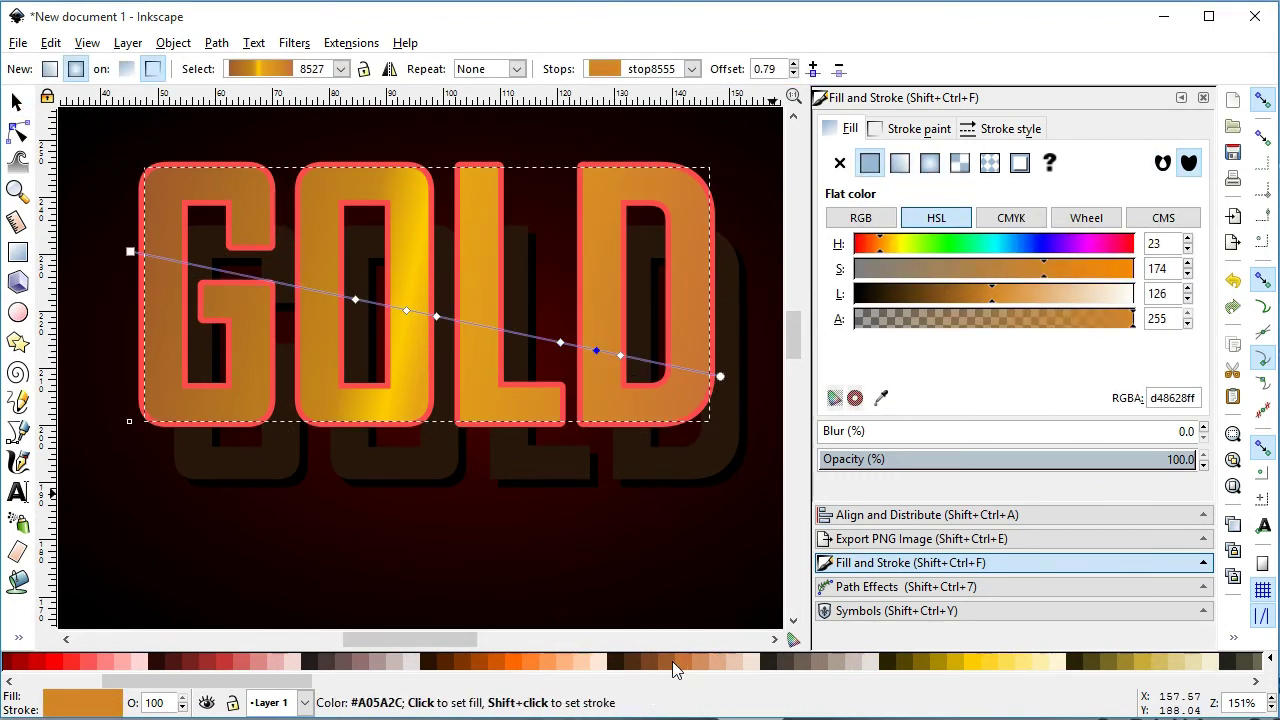
click(978, 662)
drag(622, 356, 640, 361)
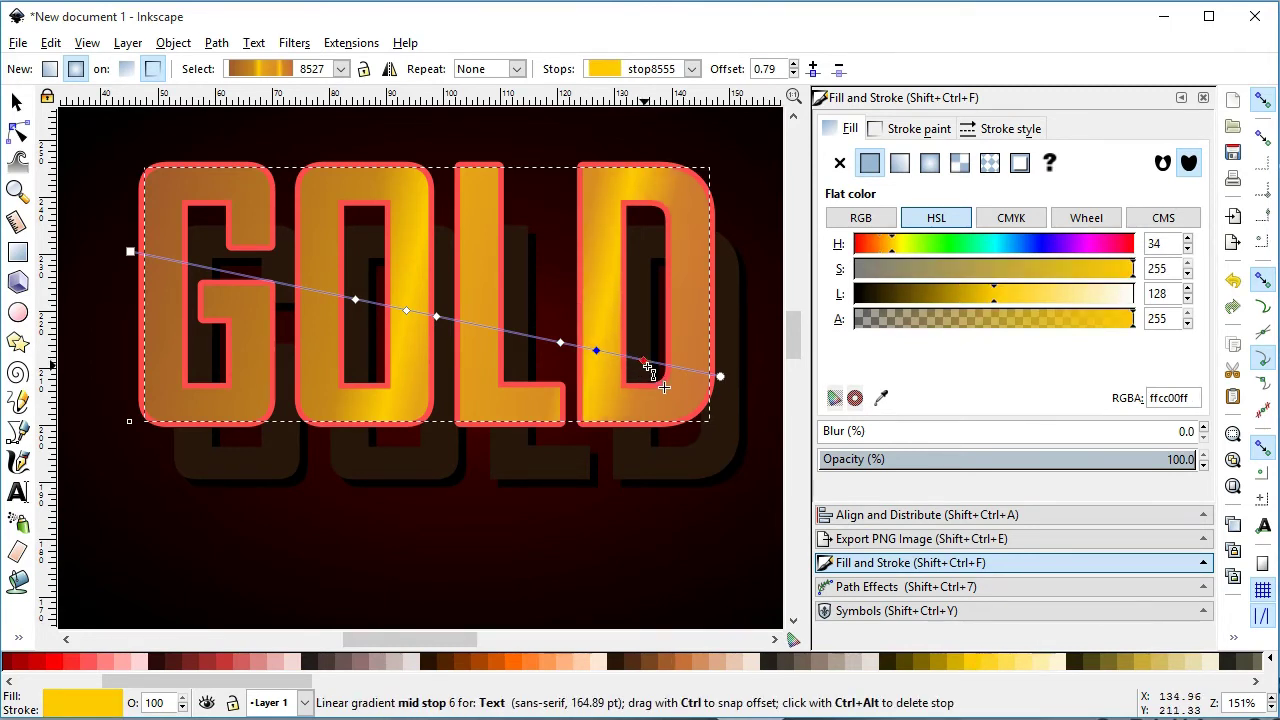
click(646, 364)
Add three more stops across the G and make one light gold.
double_click(241, 275)
double_click(172, 260)
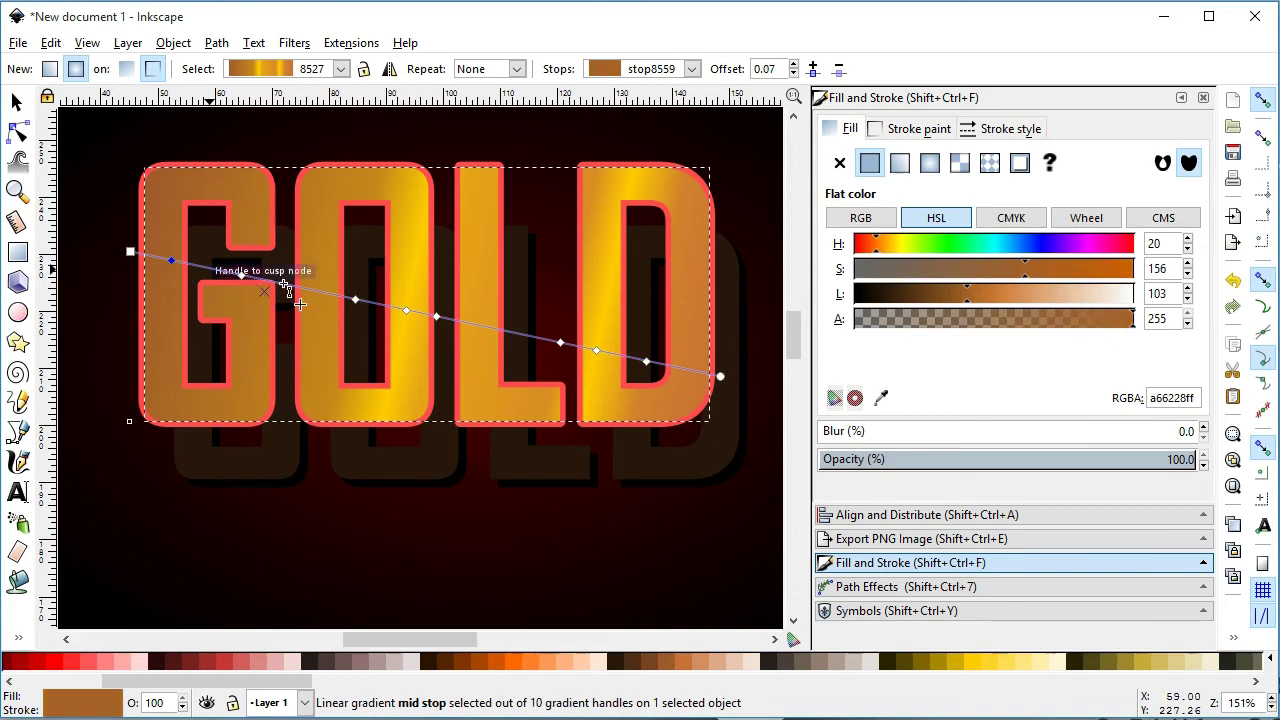
double_click(293, 287)
click(241, 275)
click(988, 668)
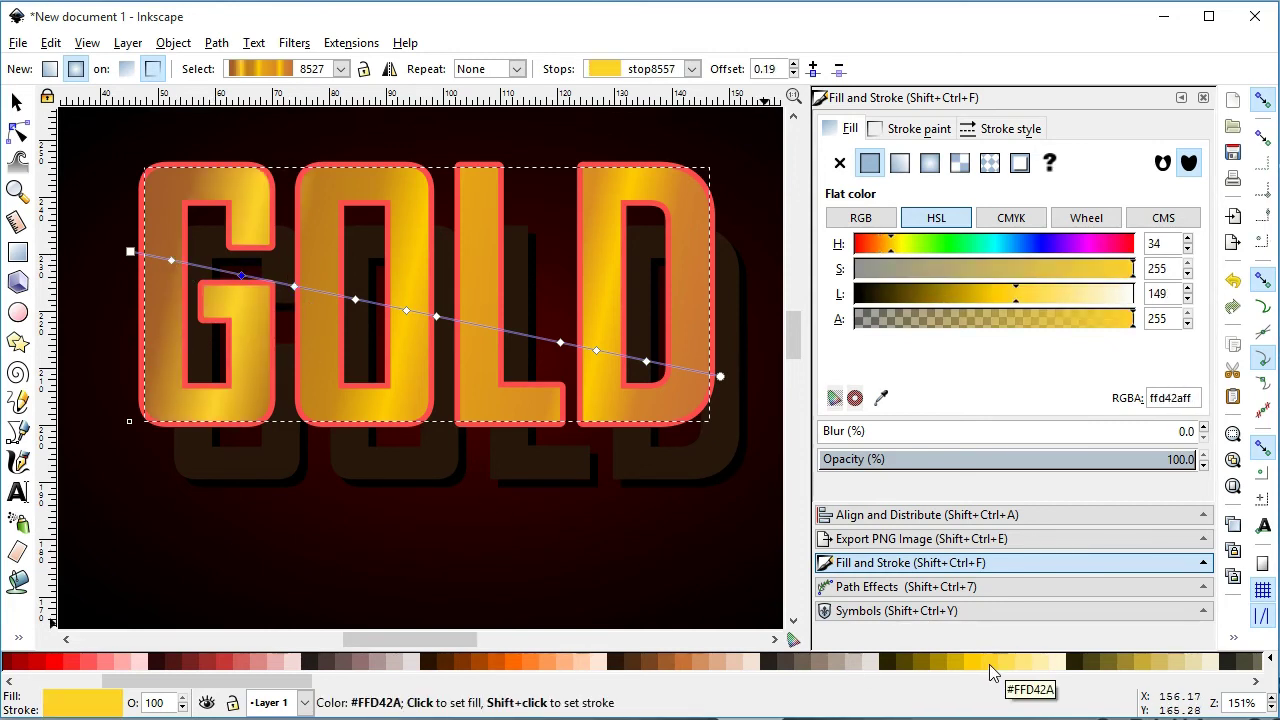
Give the red outline behind the letters the gold gradient, angled toward the right.
key(s)
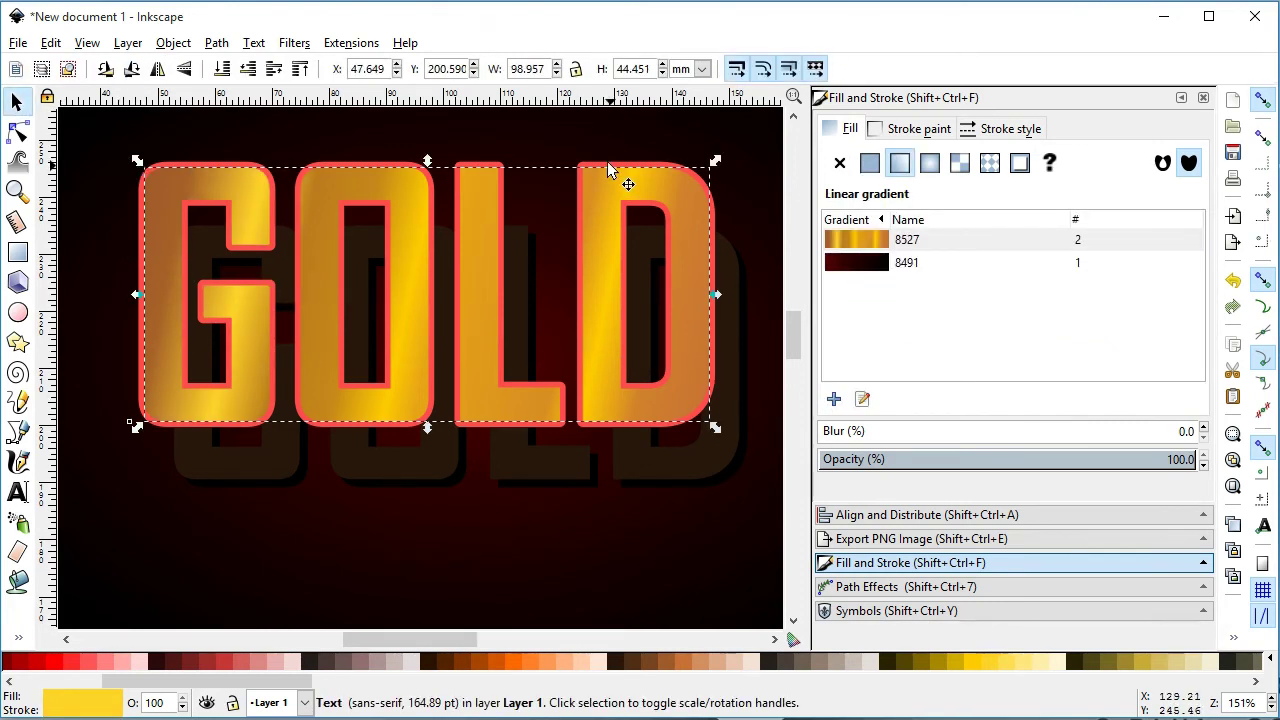
click(607, 158)
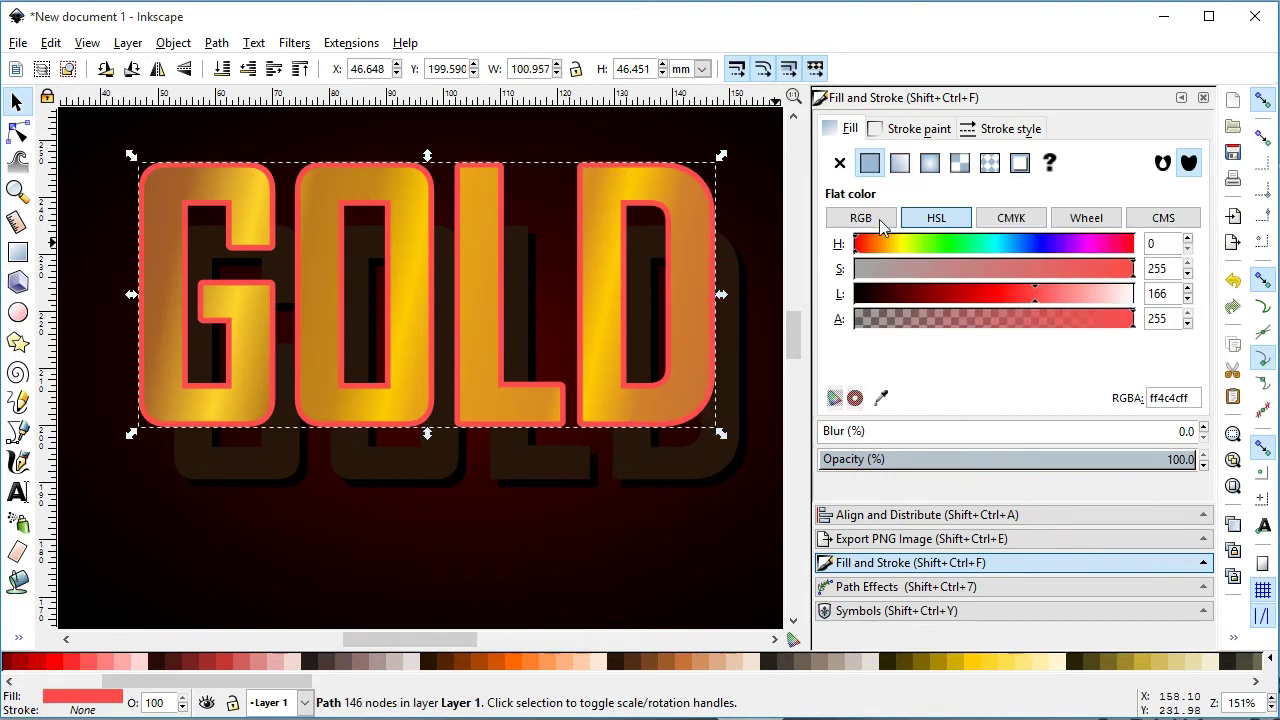
click(905, 165)
click(880, 264)
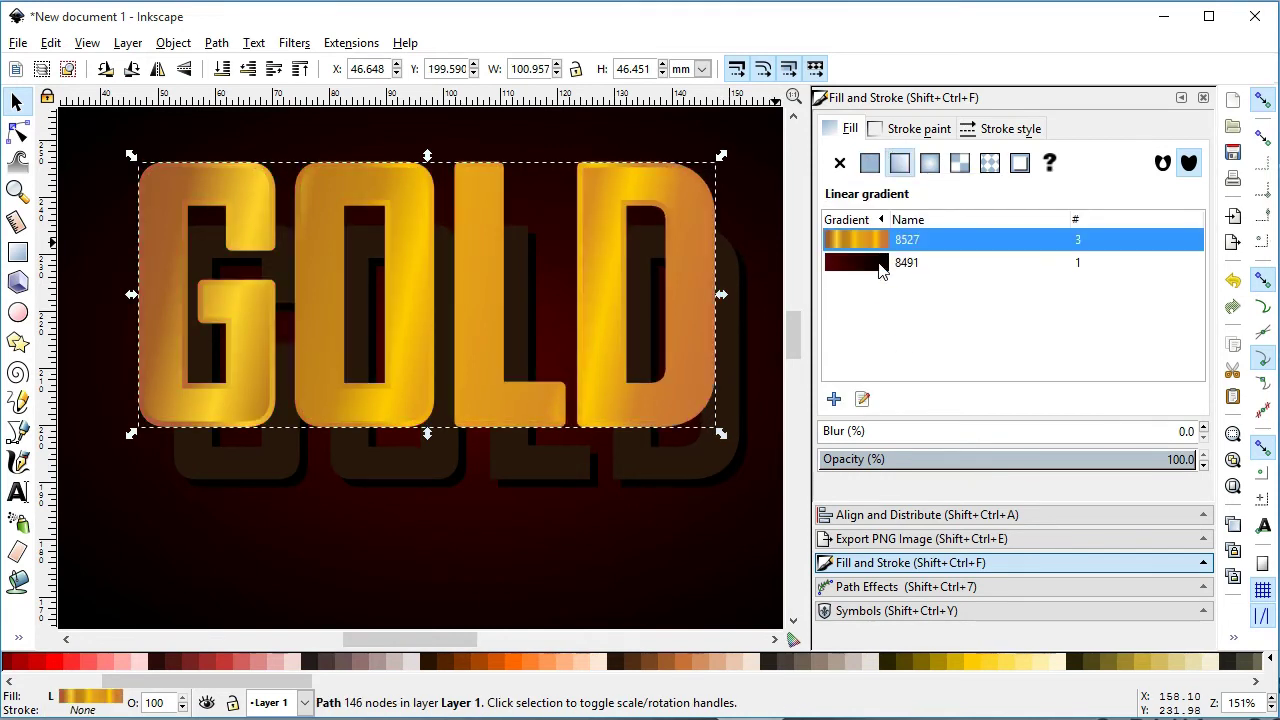
click(862, 399)
drag(723, 297, 745, 325)
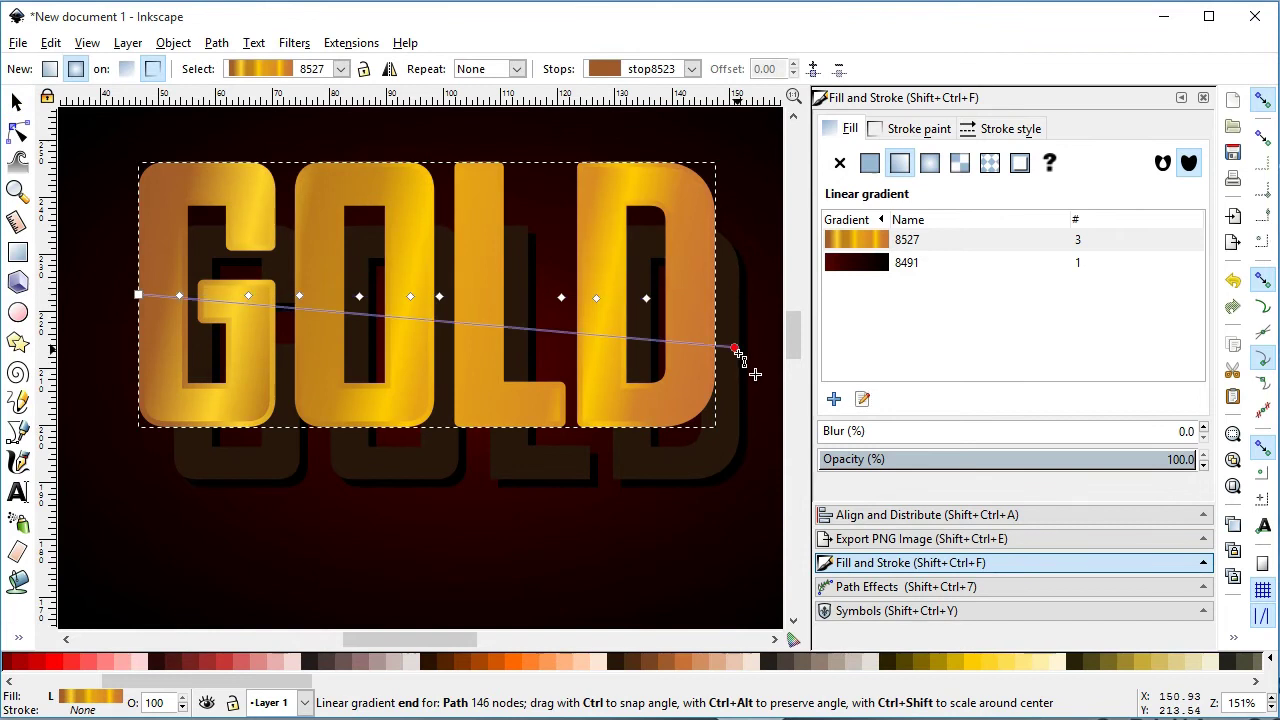
drag(138, 295, 115, 287)
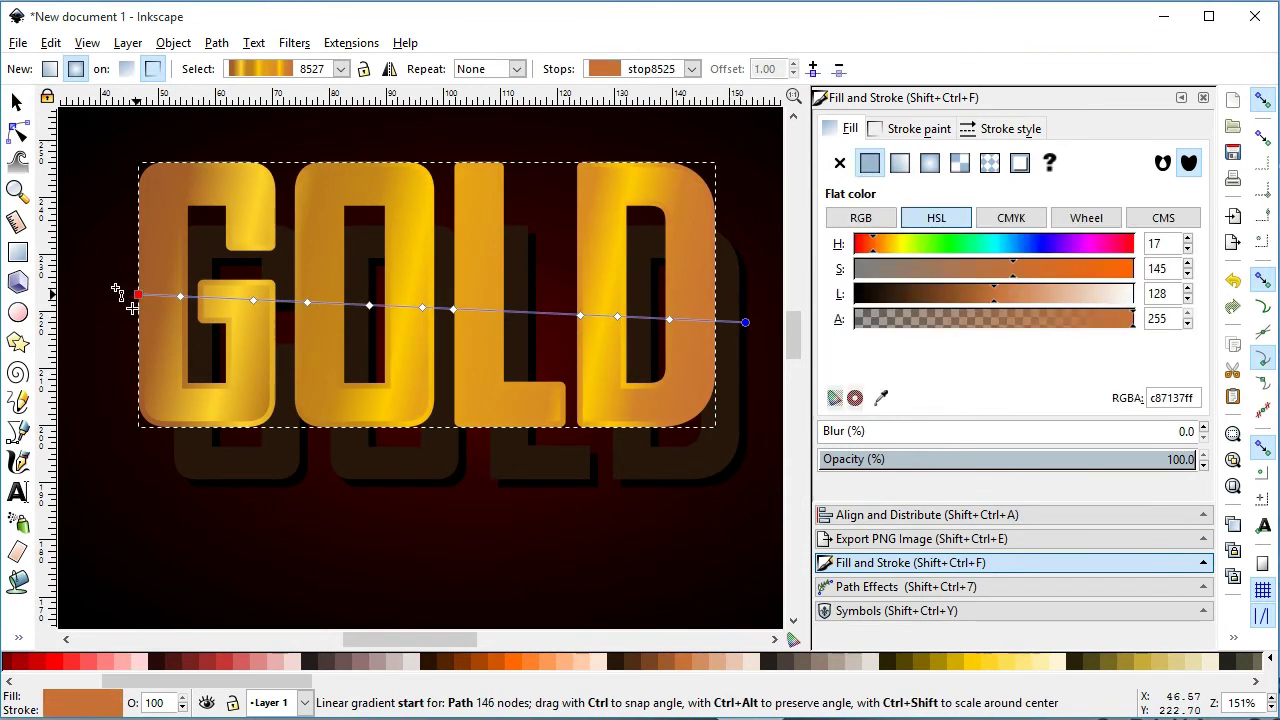
Recolour the outline gradient's start, end and L–D middle stops to pale and bright yellows.
click(1012, 663)
click(747, 323)
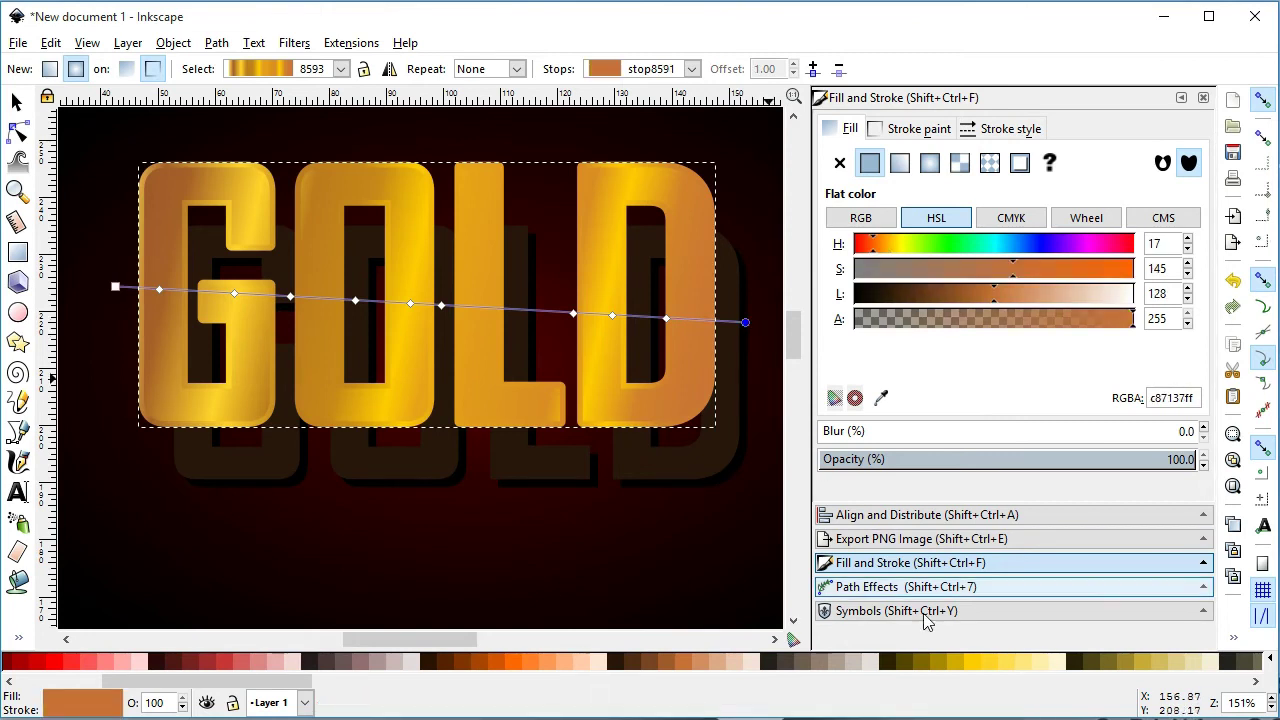
click(972, 664)
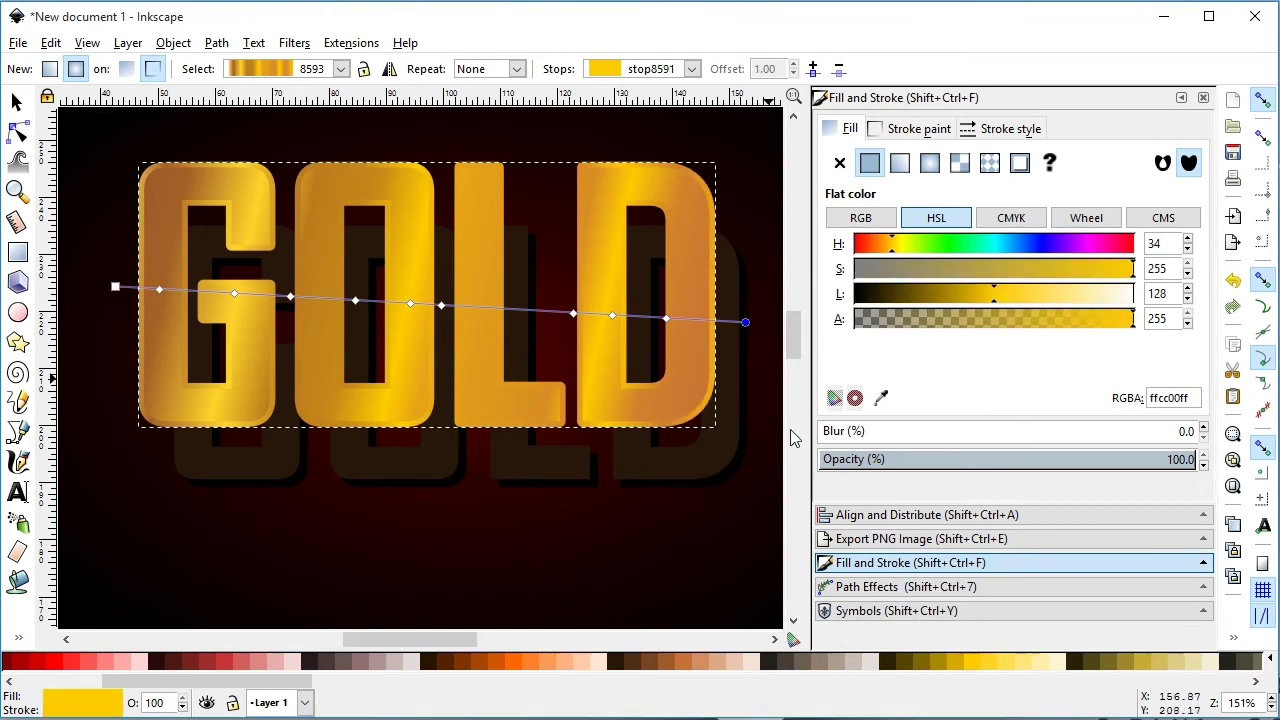
click(573, 314)
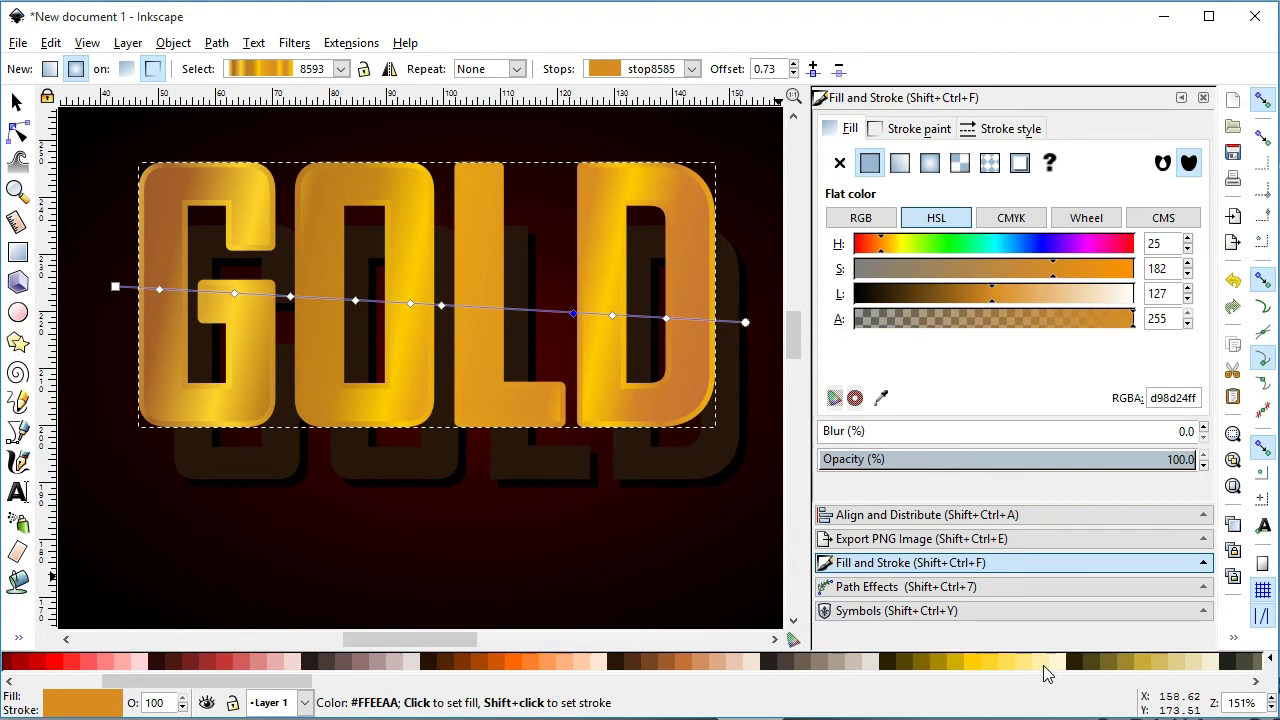
click(1040, 666)
click(1022, 670)
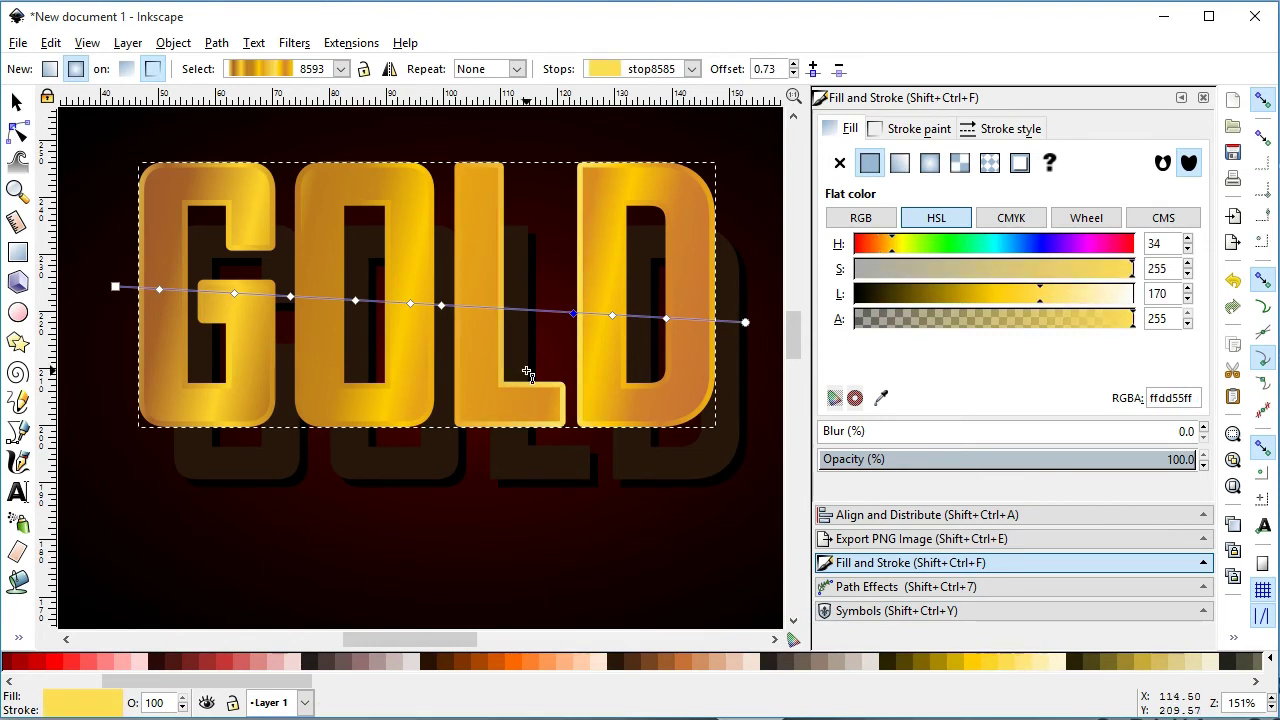
Set two stops of the letters' gradient to light gold ffdd55.
click(357, 303)
click(1014, 667)
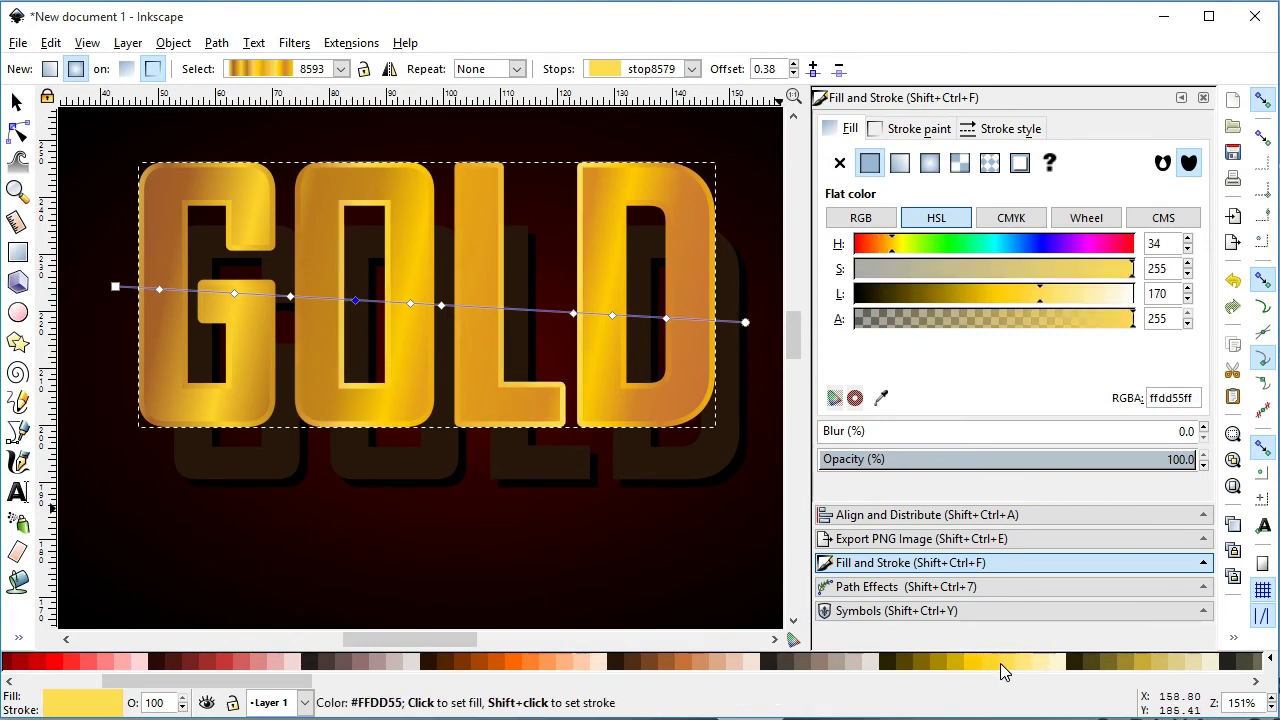
click(234, 293)
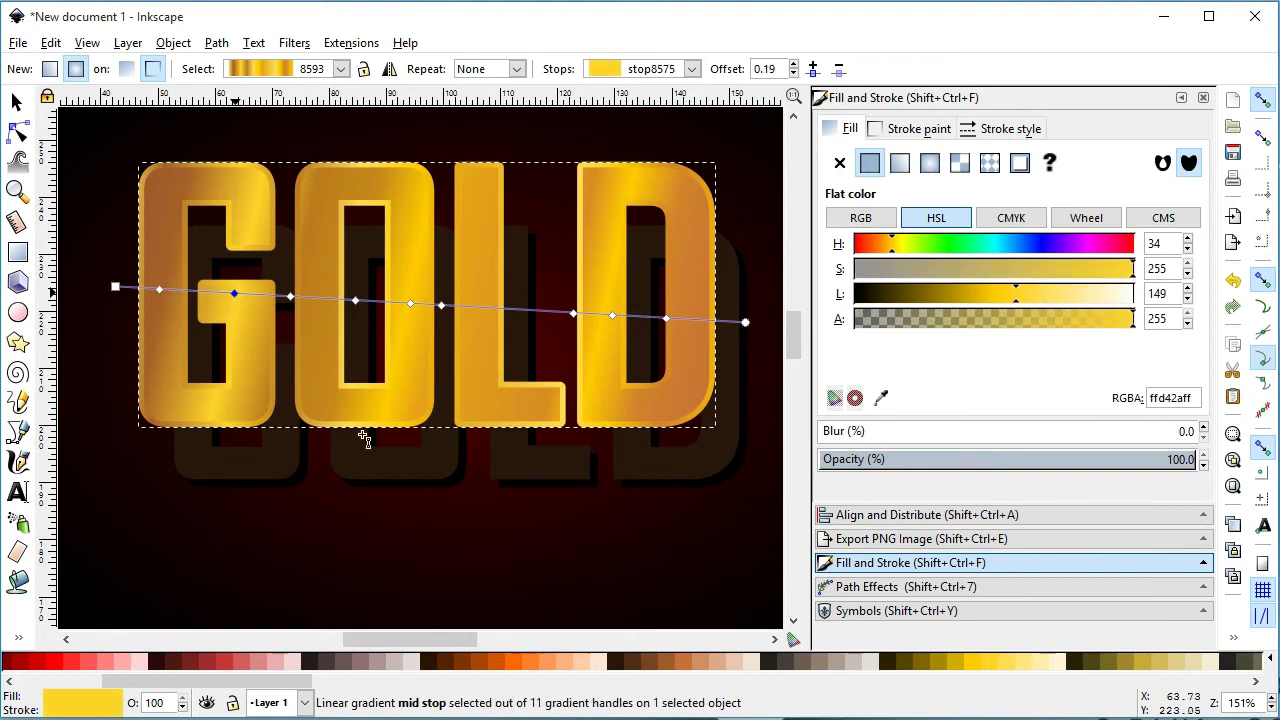
click(1014, 667)
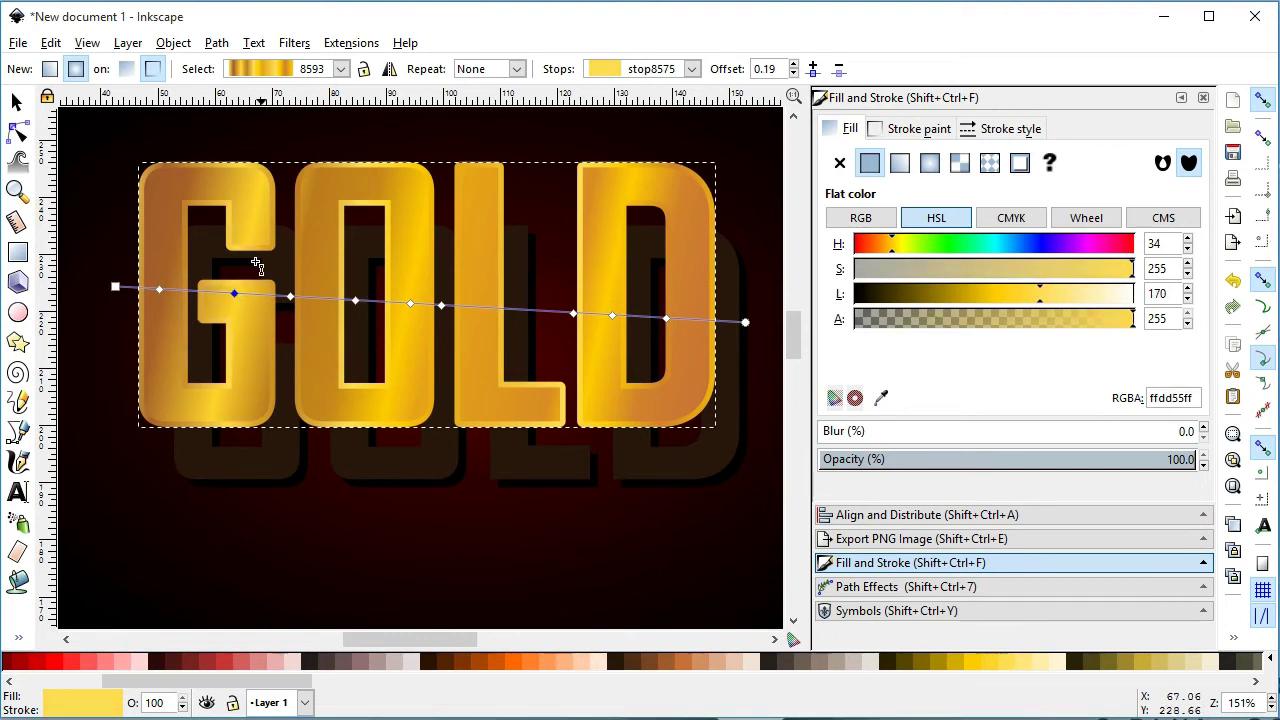
Shift the brown and black shadow copies up-left, closer behind the GOLD letters.
key(s)
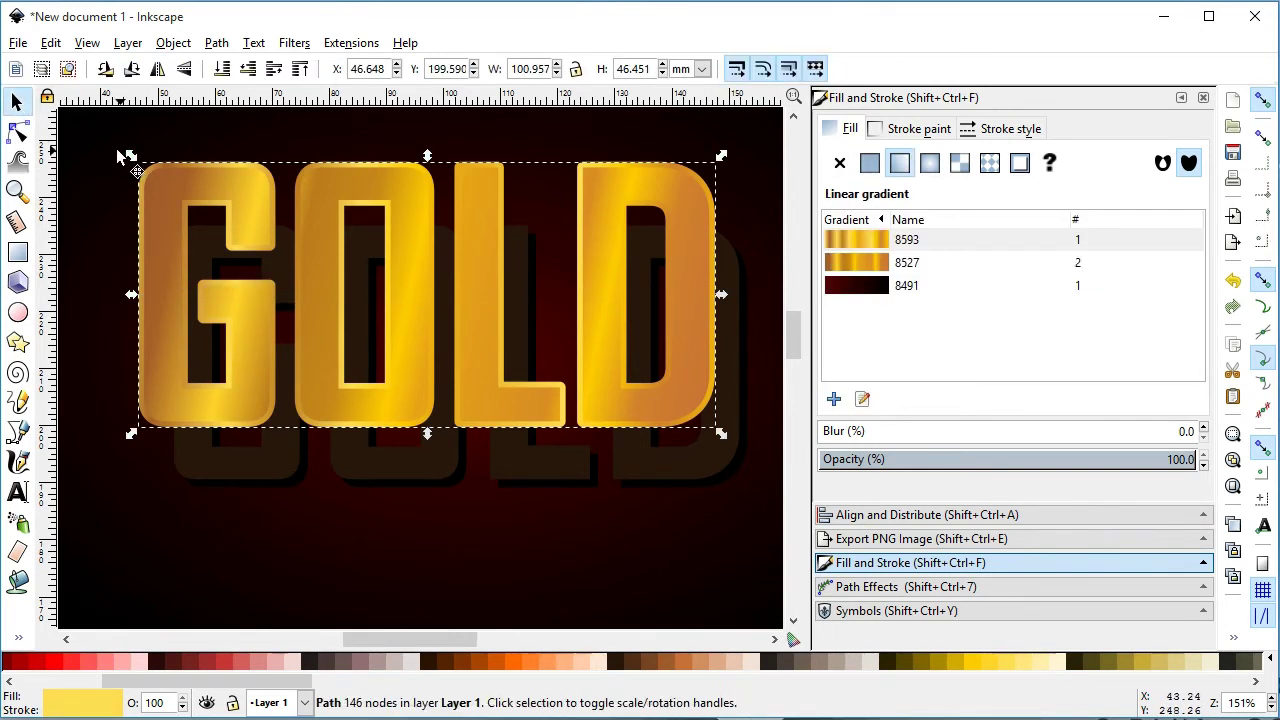
click(290, 368)
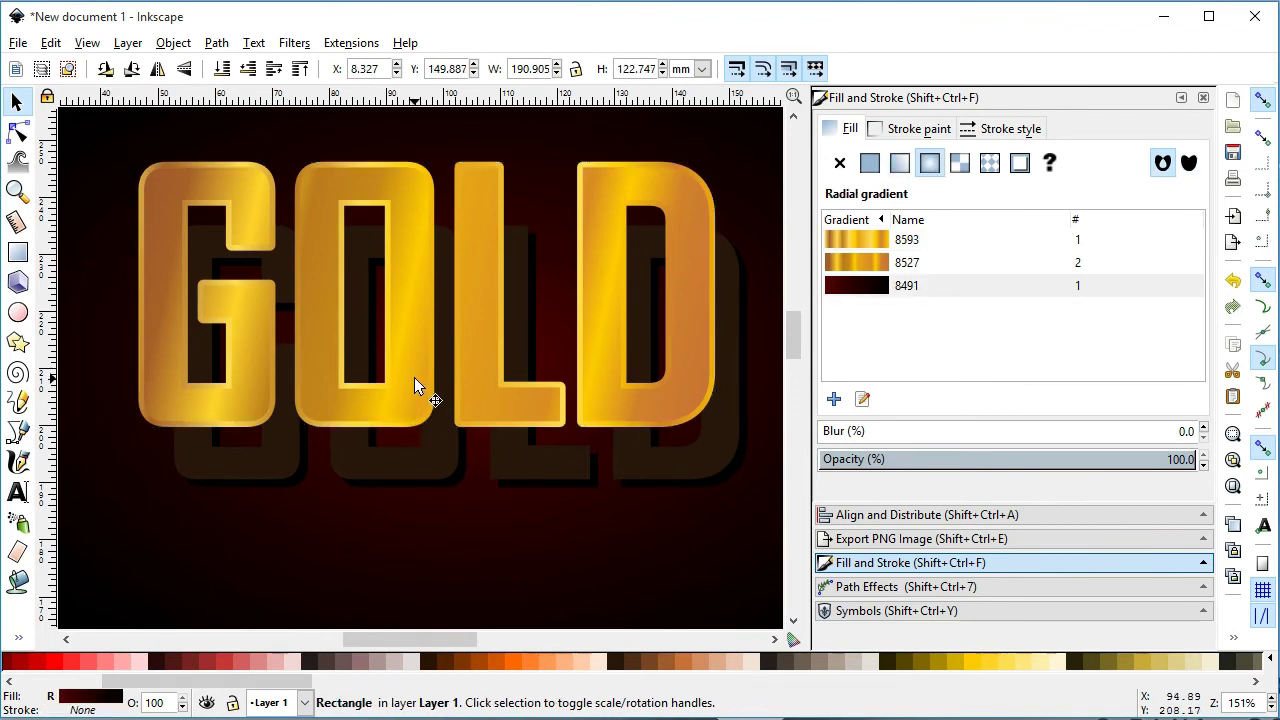
click(290, 452)
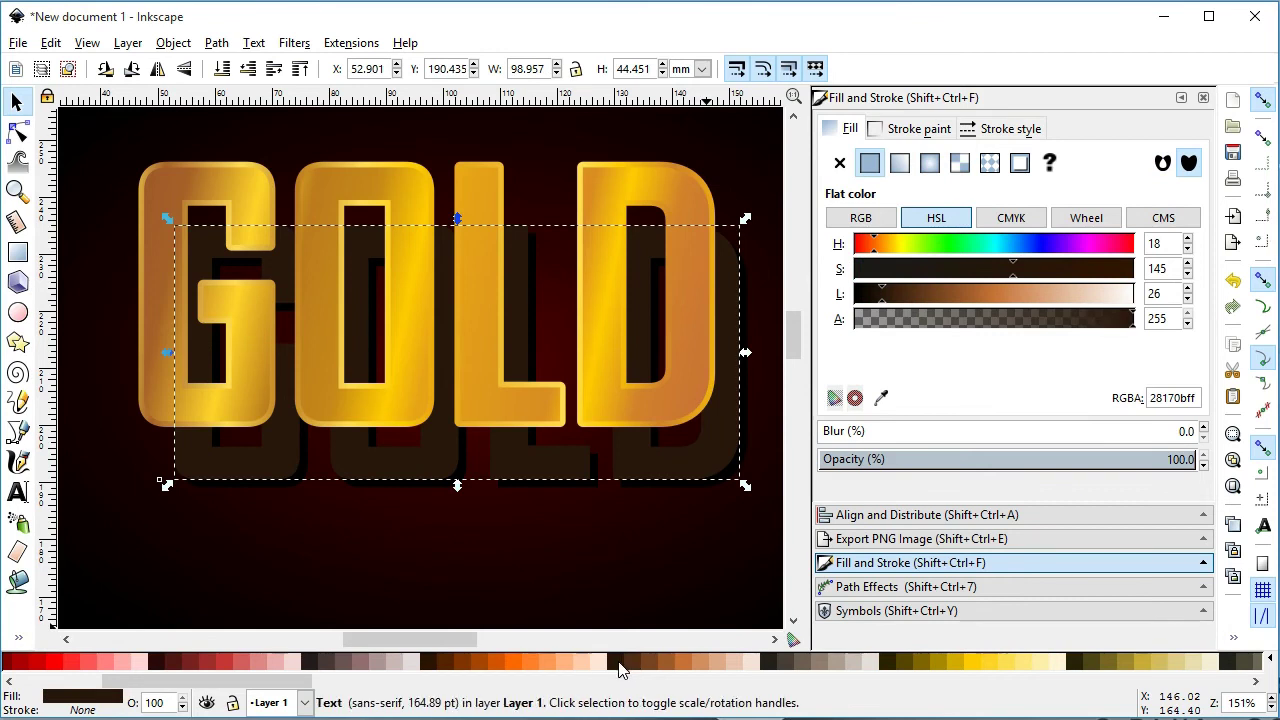
drag(437, 460, 413, 408)
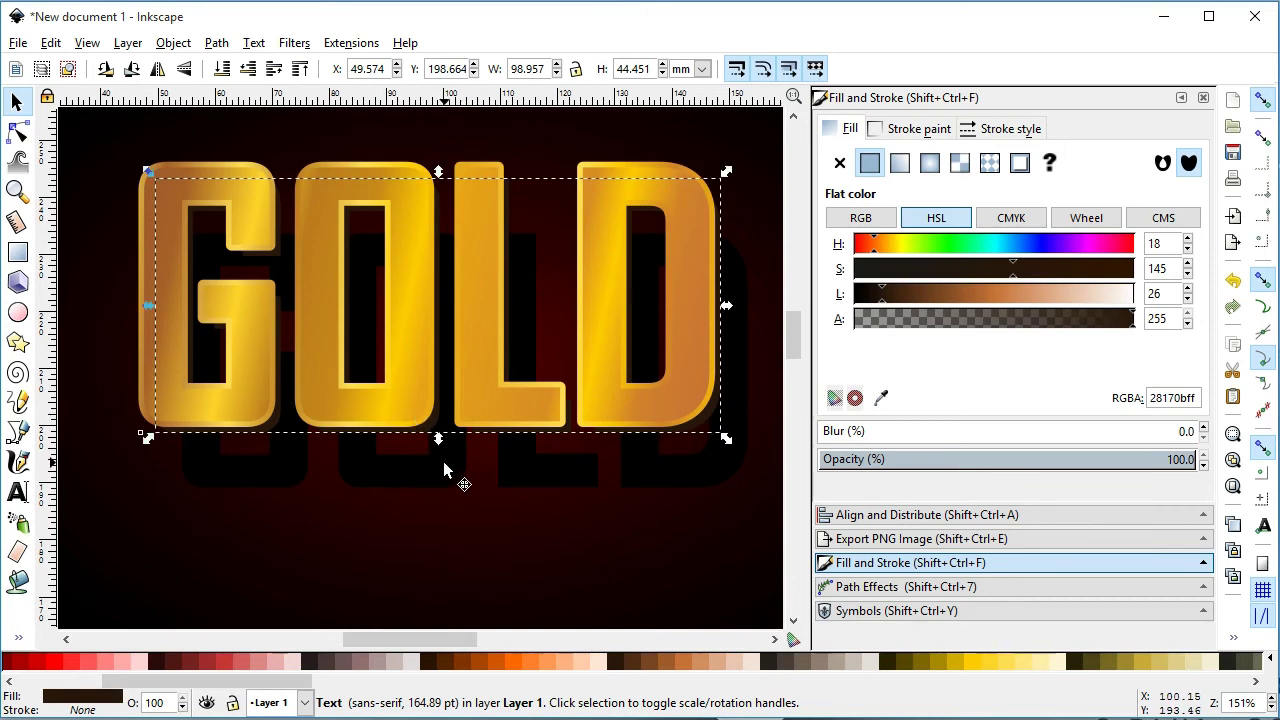
click(443, 460)
drag(444, 453, 415, 406)
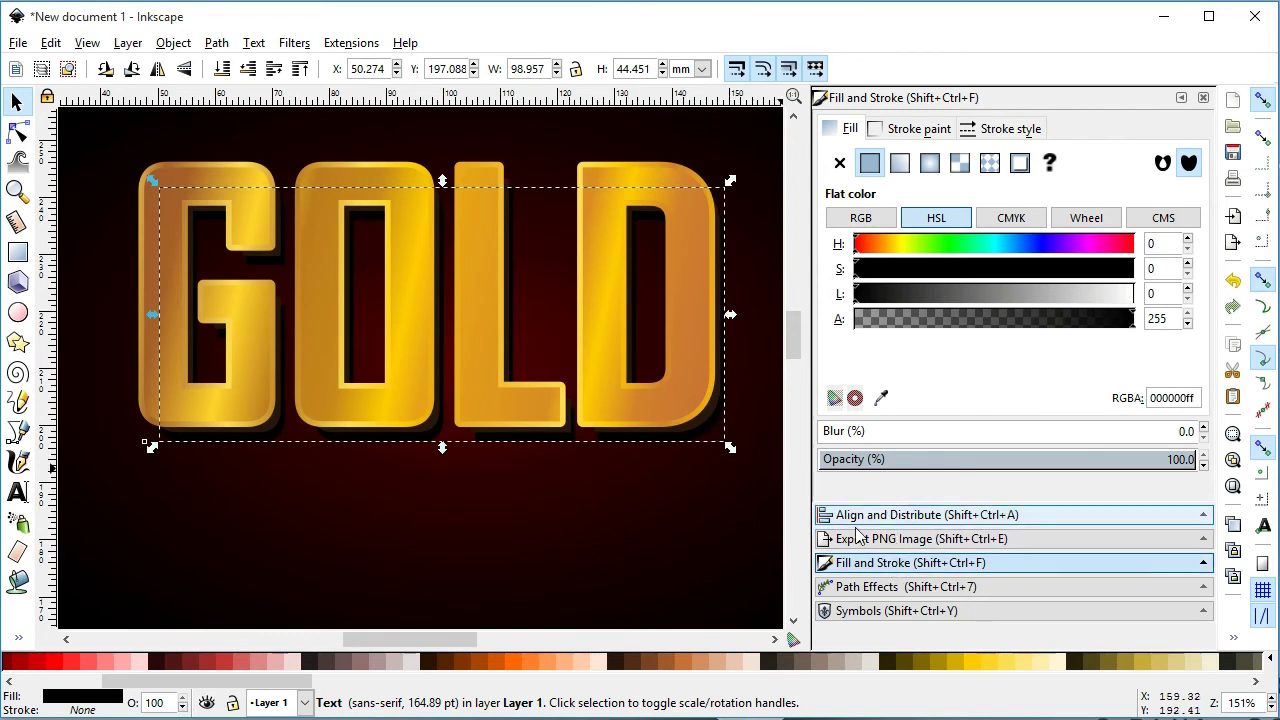
Blur the black shadow to 5 and zoom in to check its soft edge.
mouse_move(843, 431)
mouse_down()
mouse_move(857, 431)
mouse_move(842, 431)
mouse_up()
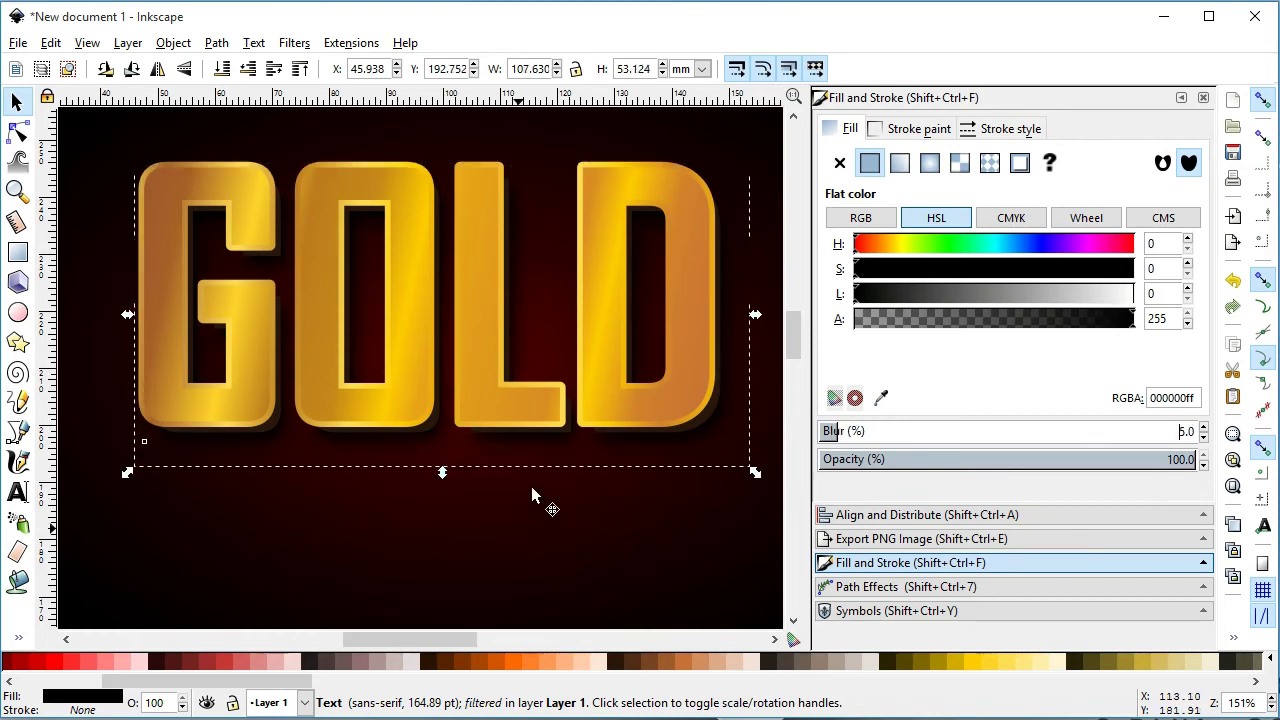
click(274, 430)
key(z)
drag(158, 334, 352, 490)
key(s)
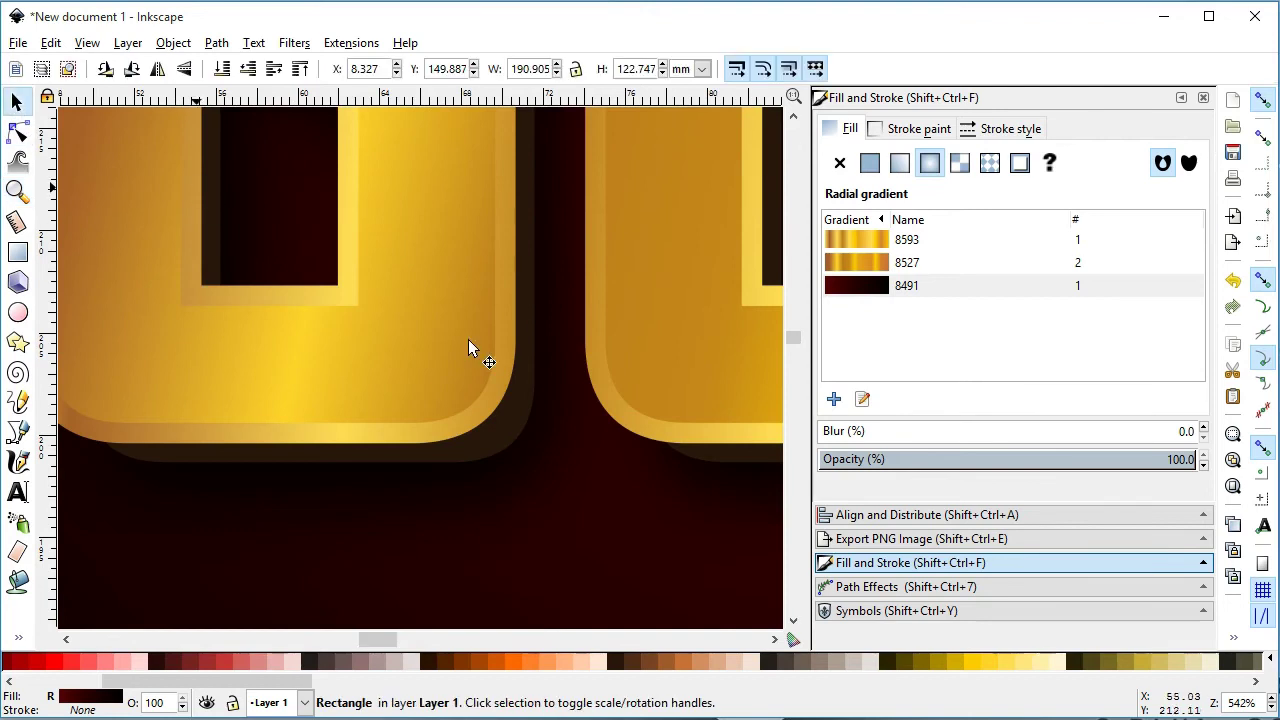
click(512, 437)
alt+click(503, 420)
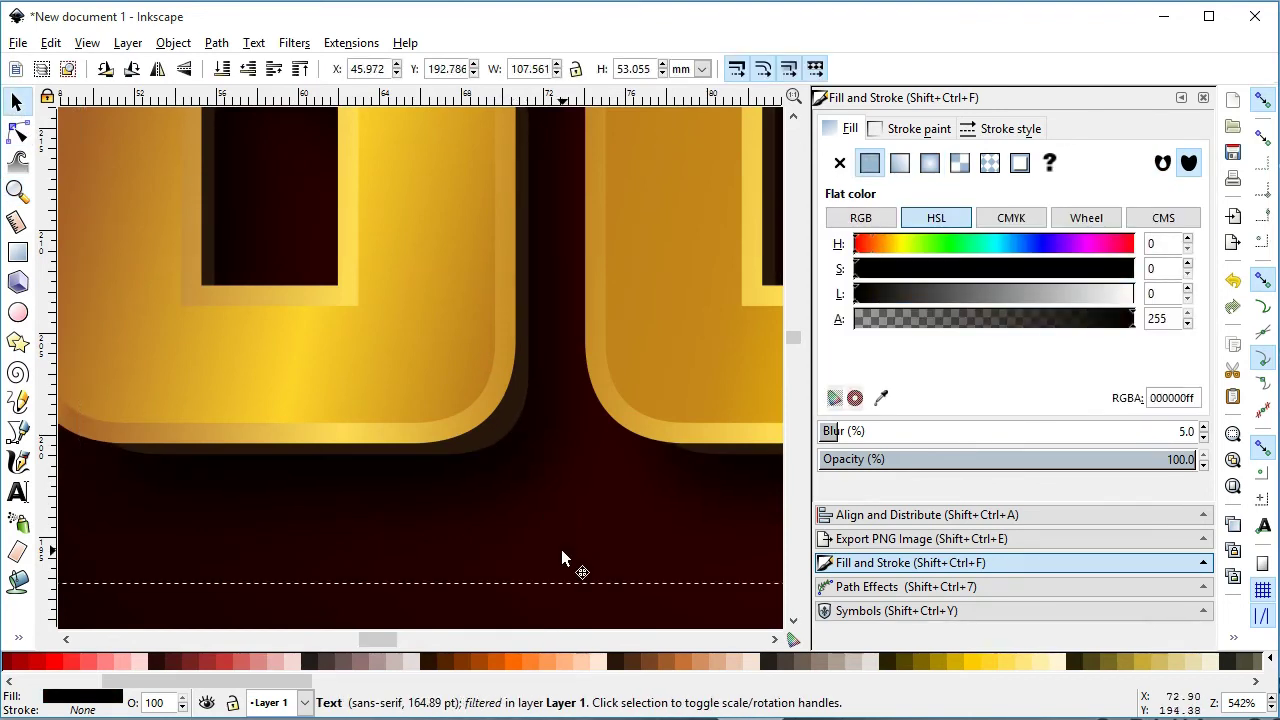
key(minus)
key(minus)
key(minus)
key(Escape)
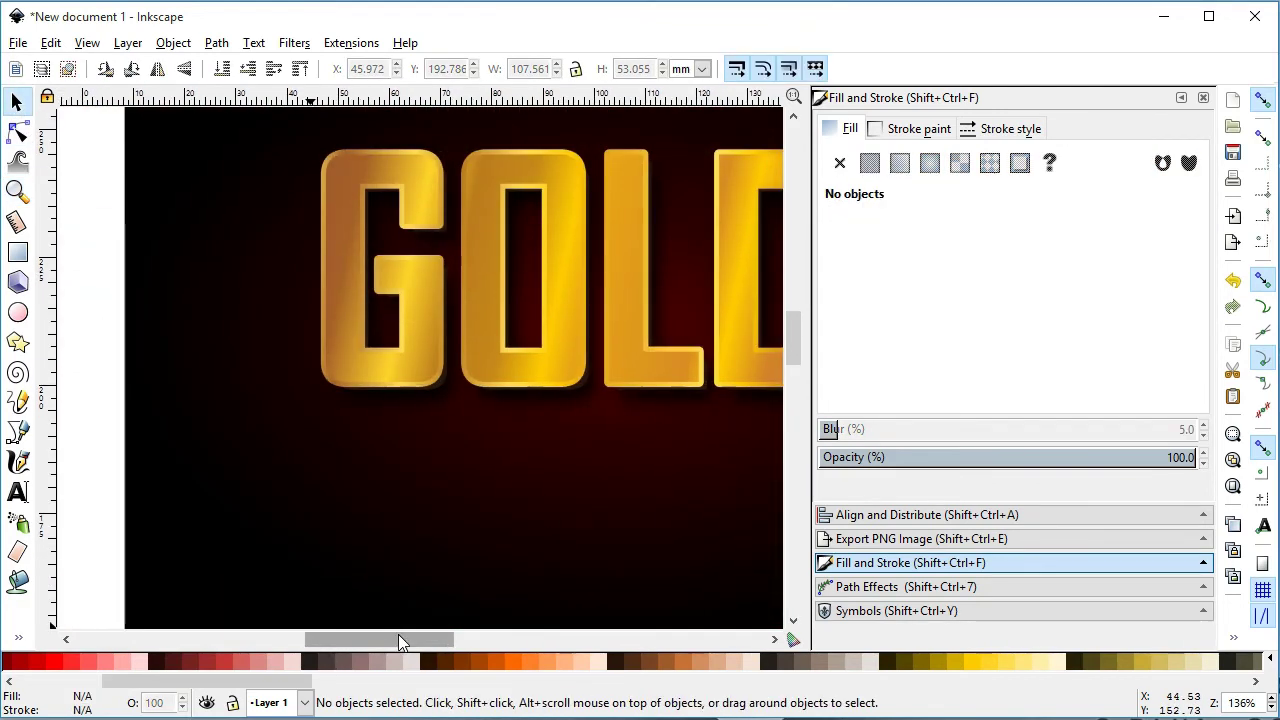
Draw a small star at the top-left above the G.
drag(398, 638, 425, 640)
drag(797, 358, 797, 350)
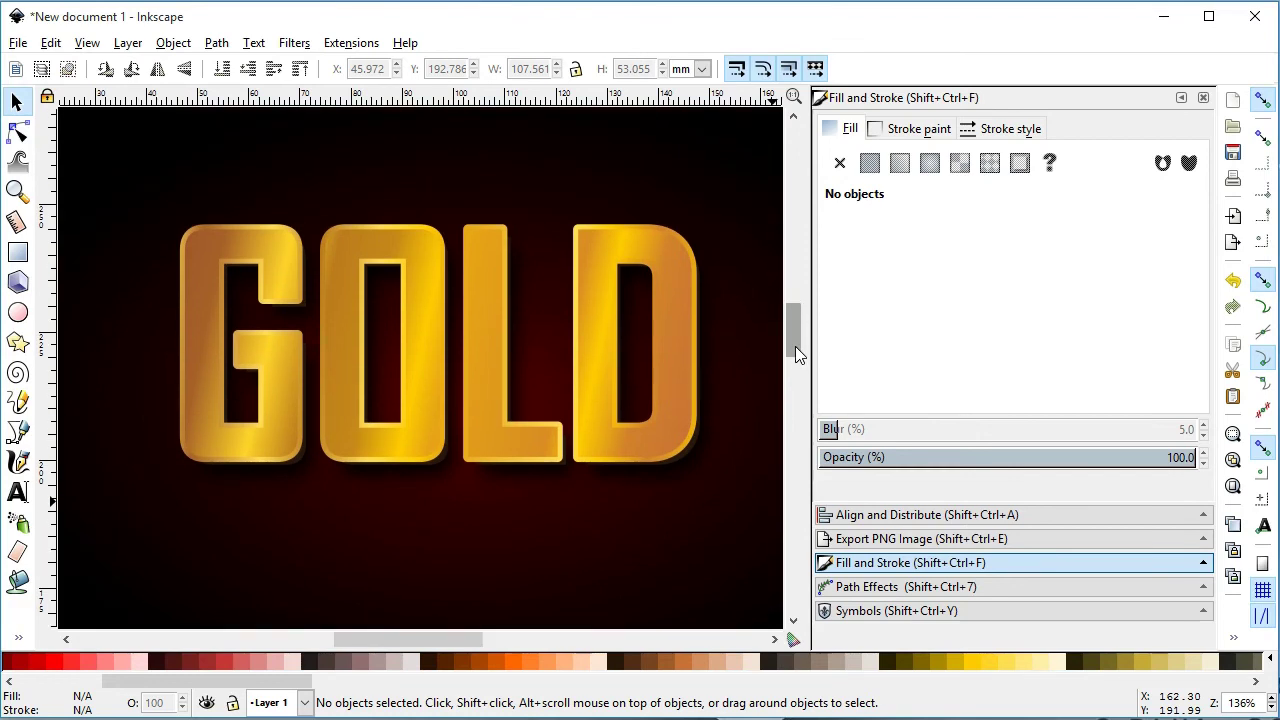
key(asterisk)
mouse_move(150, 171)
mouse_down()
mouse_move(177, 199)
mouse_move(154, 178)
mouse_up()
key(n)
Fill the star light cream, blur it into a glow and flatten it horizontally.
key(s)
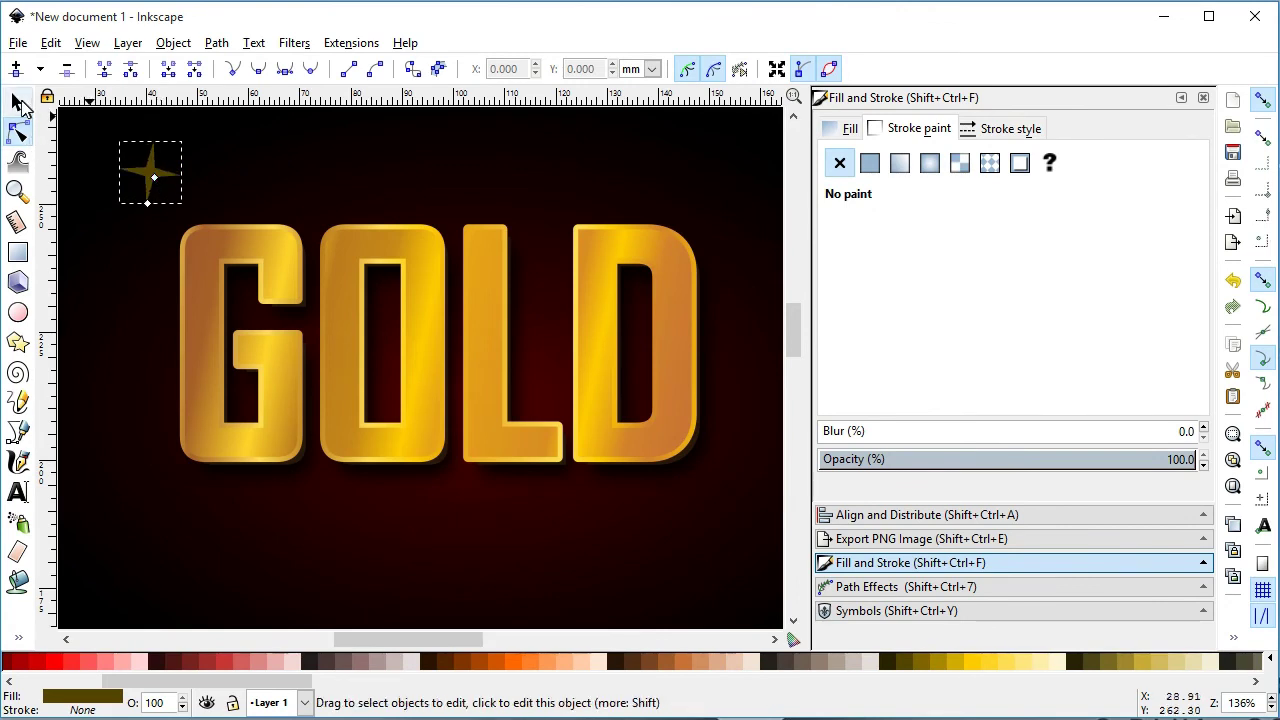
click(1056, 662)
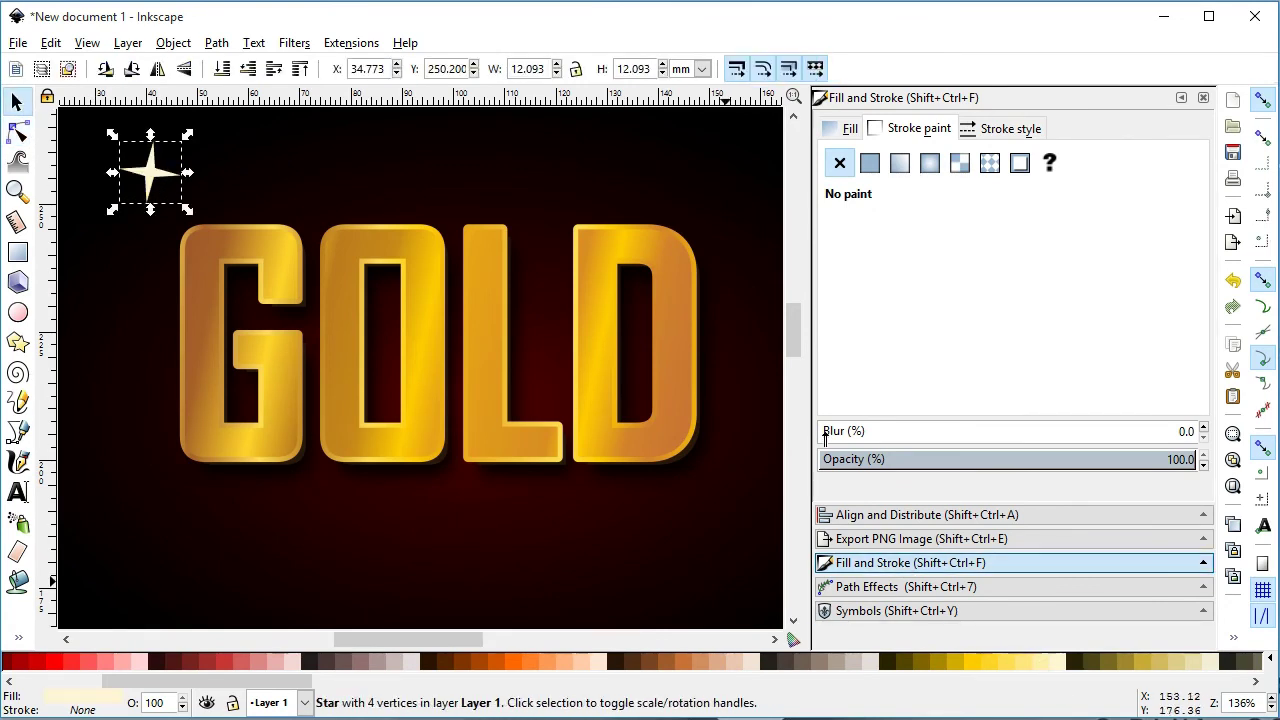
mouse_move(828, 431)
mouse_down()
mouse_move(940, 432)
mouse_move(908, 431)
mouse_up()
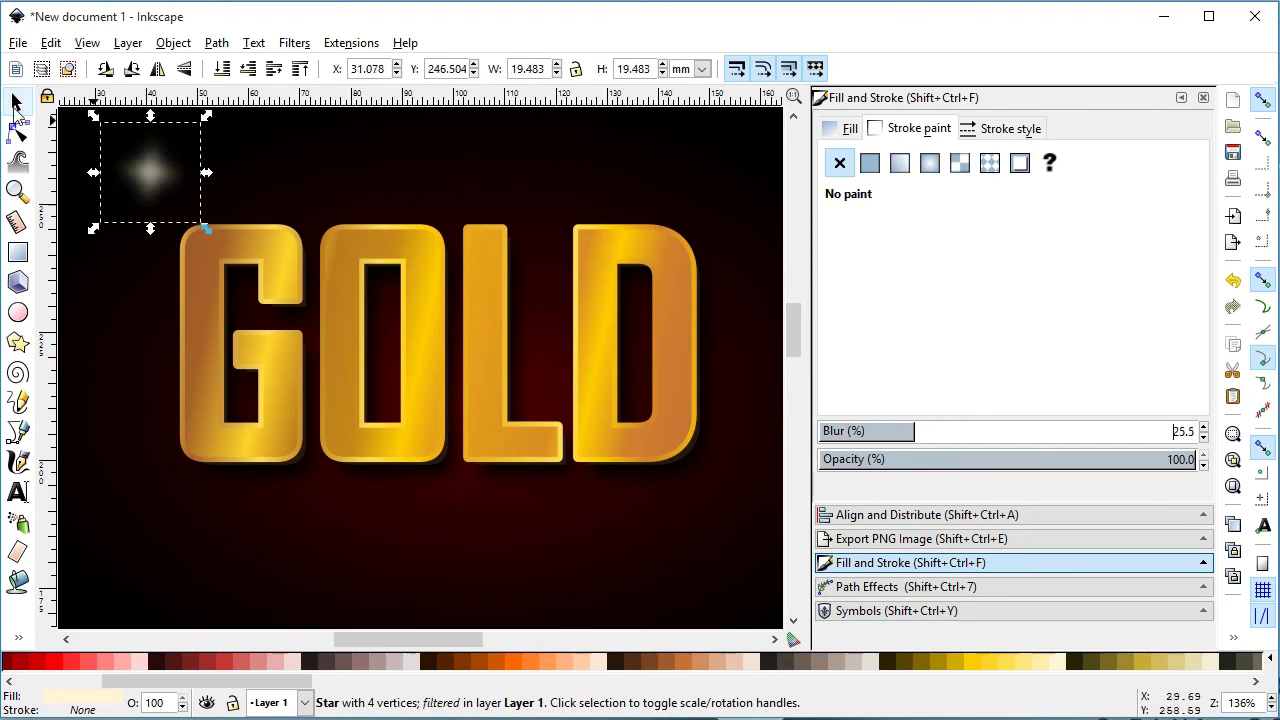
mouse_move(150, 234)
mouse_down()
mouse_move(152, 157)
mouse_move(288, 244)
mouse_up()
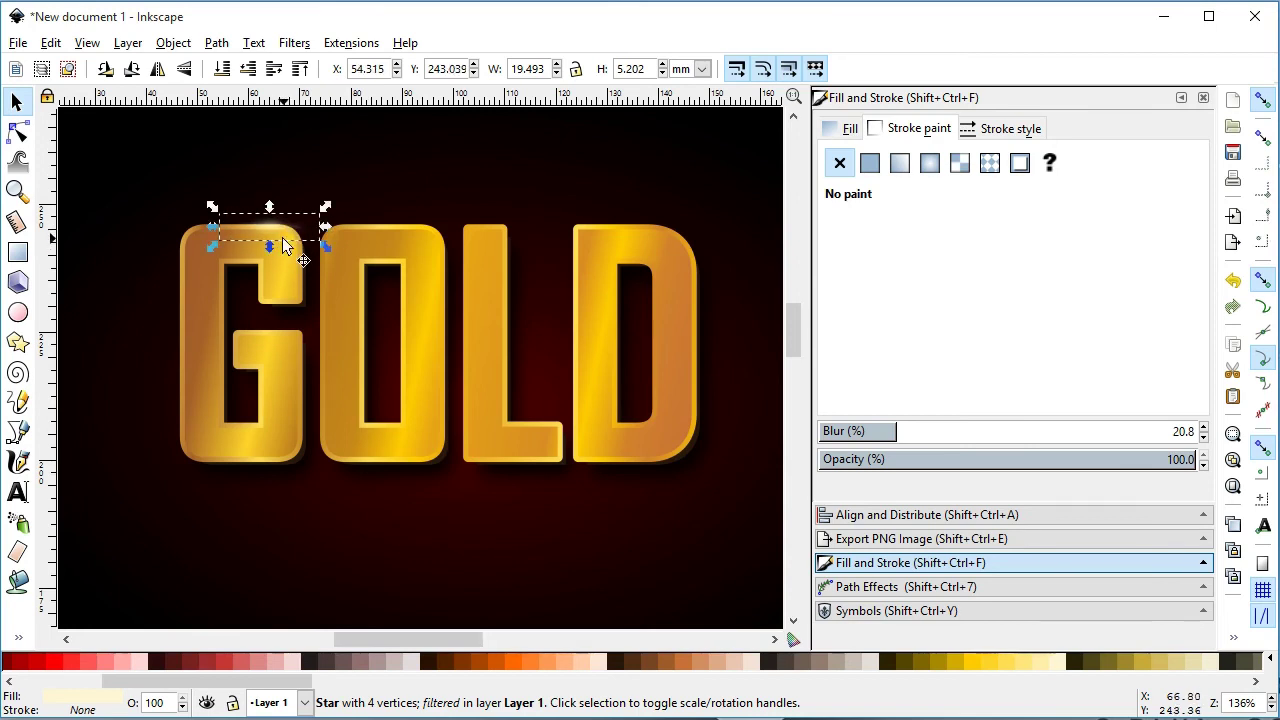
Place glow copies along the top of the O and letters, and at the bottom of the L.
drag(279, 236, 424, 236)
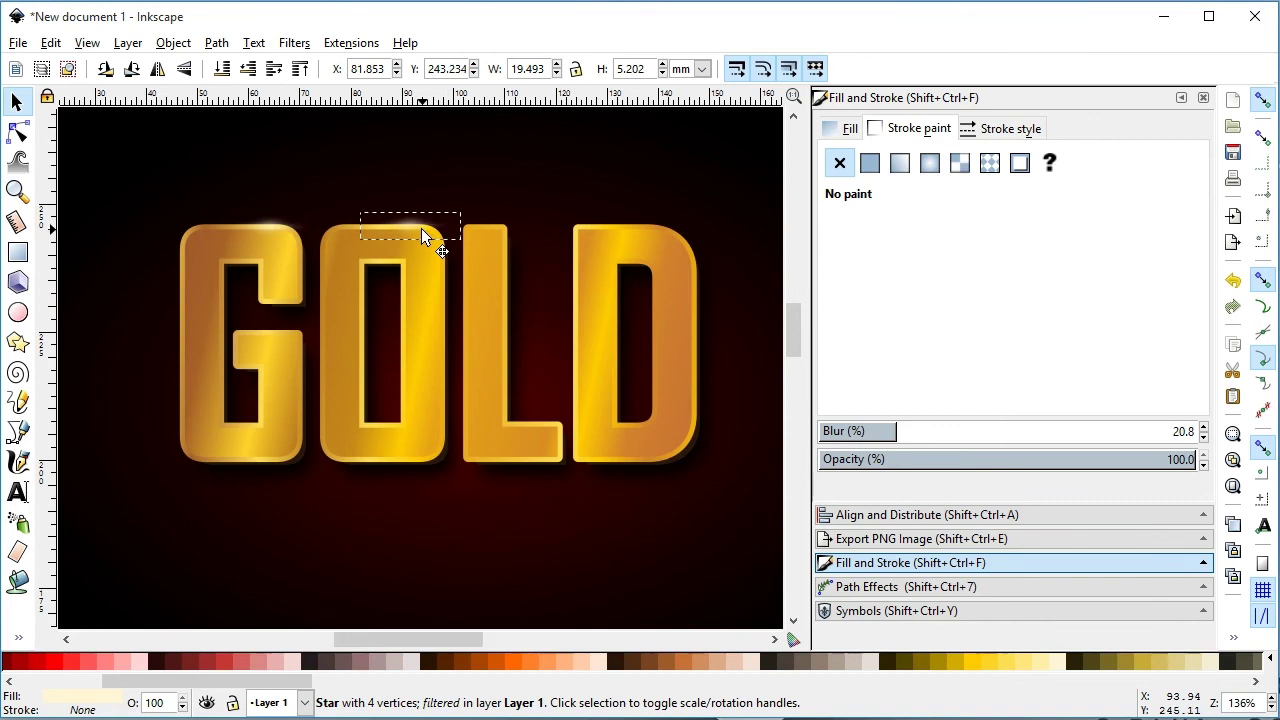
key(ctrl+d)
mouse_move(422, 236)
mouse_down()
mouse_move(614, 230)
mouse_move(486, 236)
mouse_up()
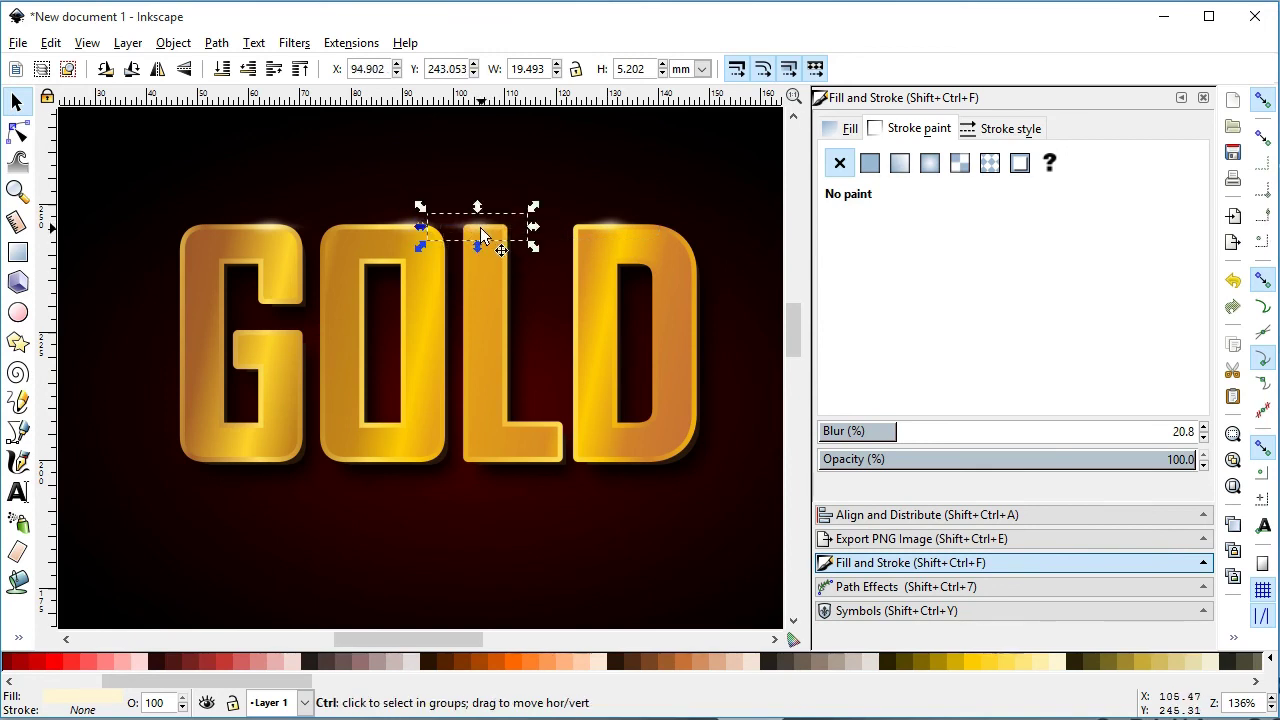
click(584, 164)
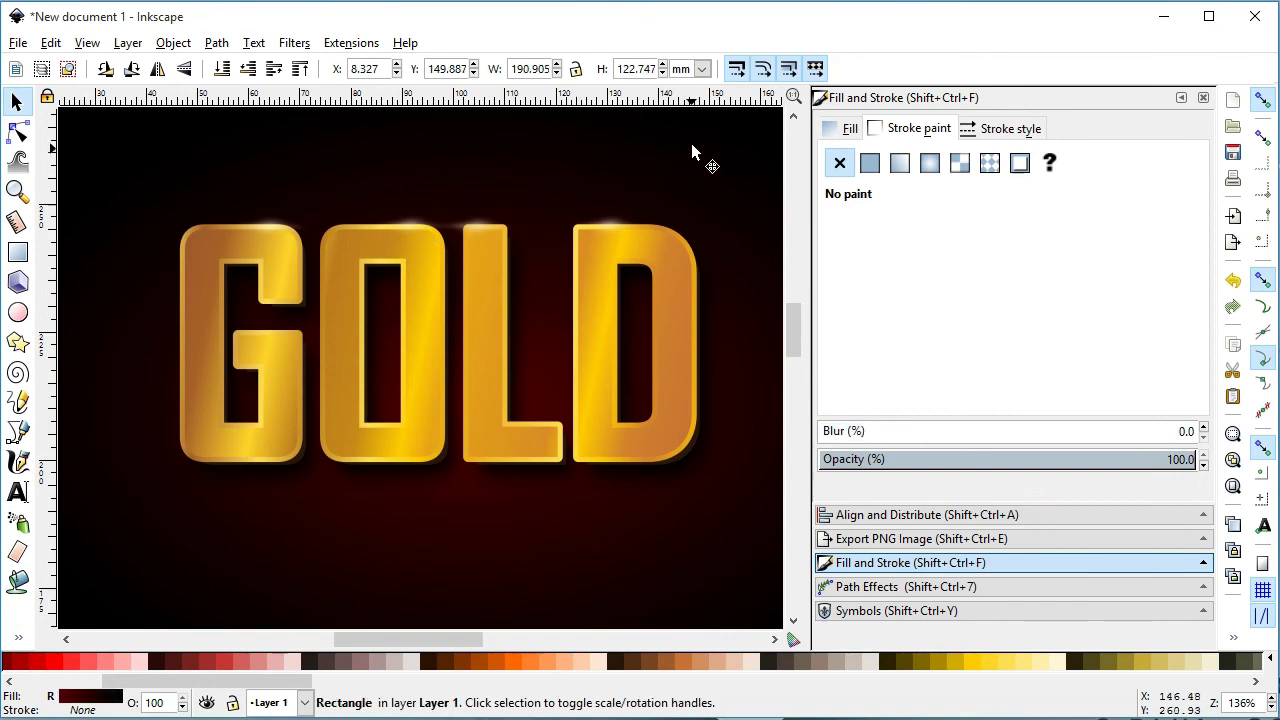
click(618, 230)
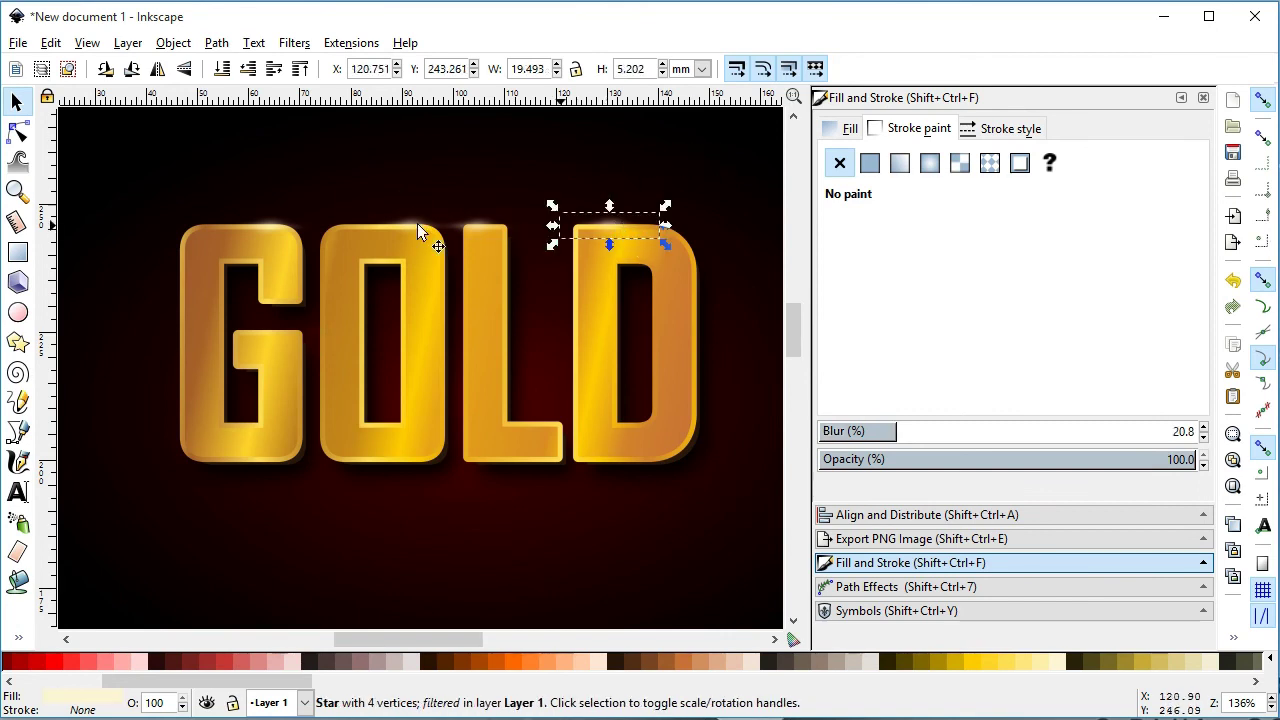
mouse_move(414, 223)
mouse_down()
mouse_move(383, 422)
mouse_move(408, 424)
mouse_move(258, 423)
mouse_up()
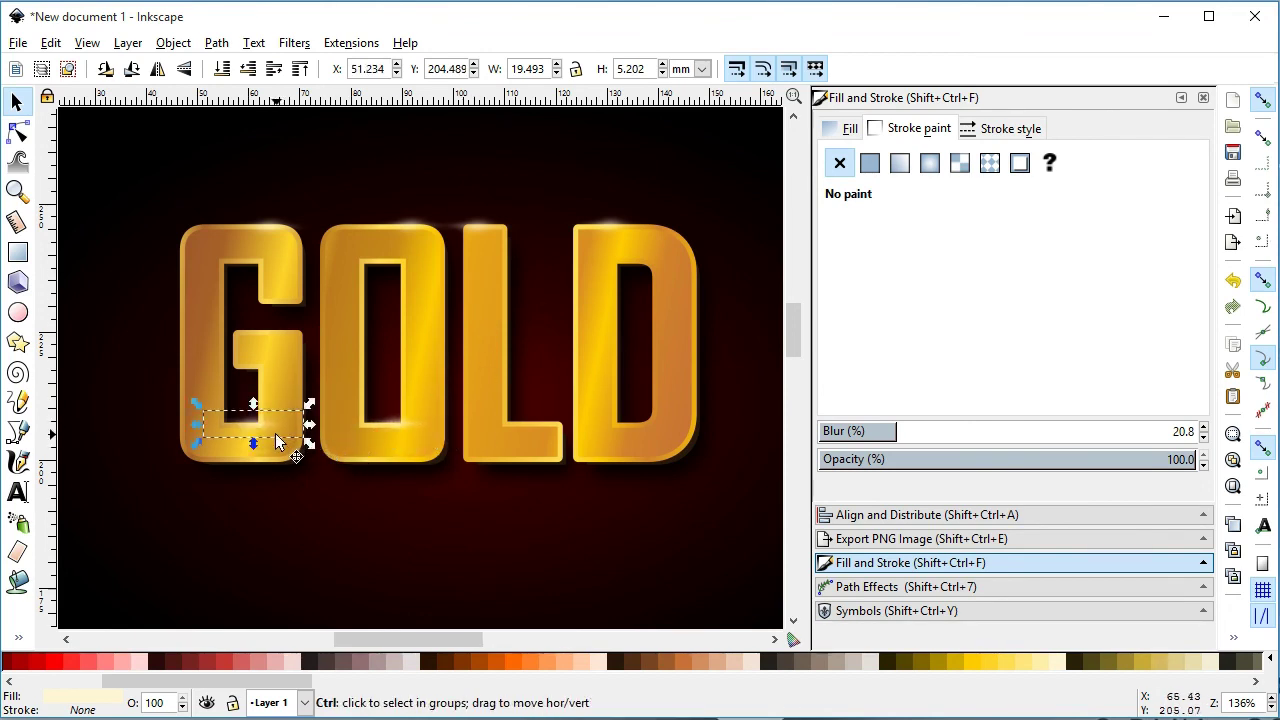
mouse_move(271, 430)
mouse_down()
mouse_move(640, 427)
mouse_move(575, 424)
mouse_up()
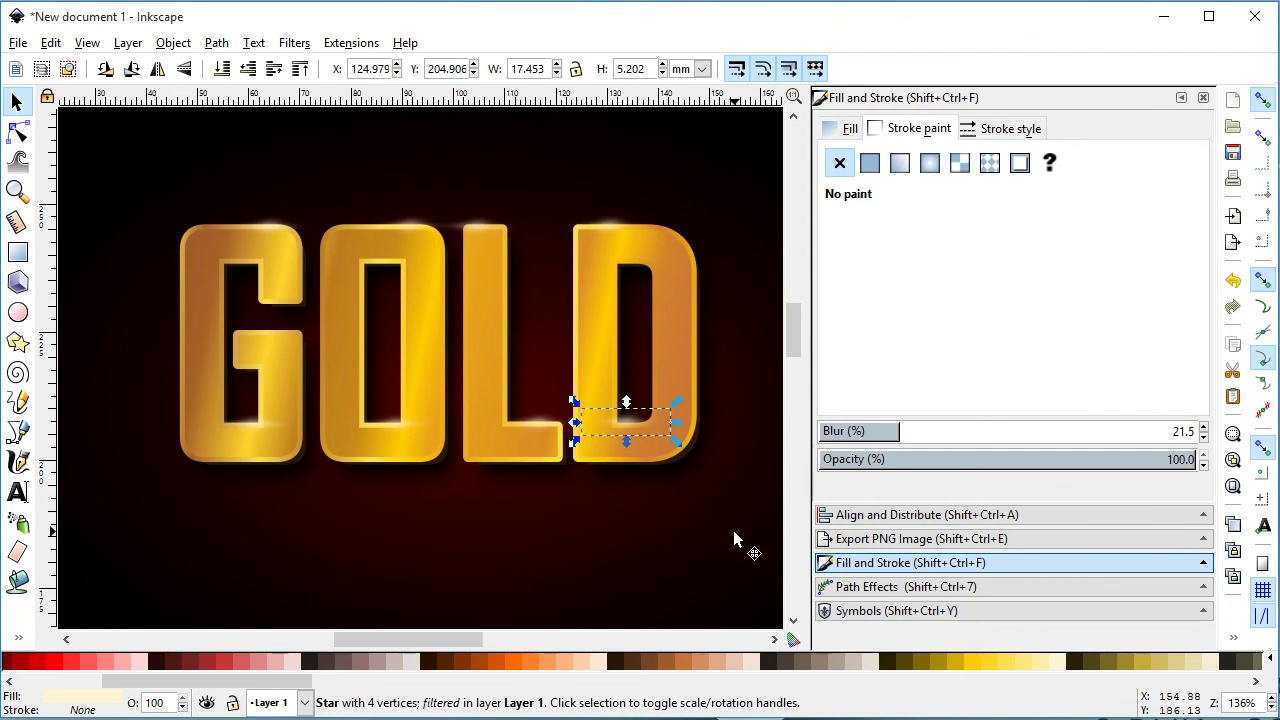
click(646, 372)
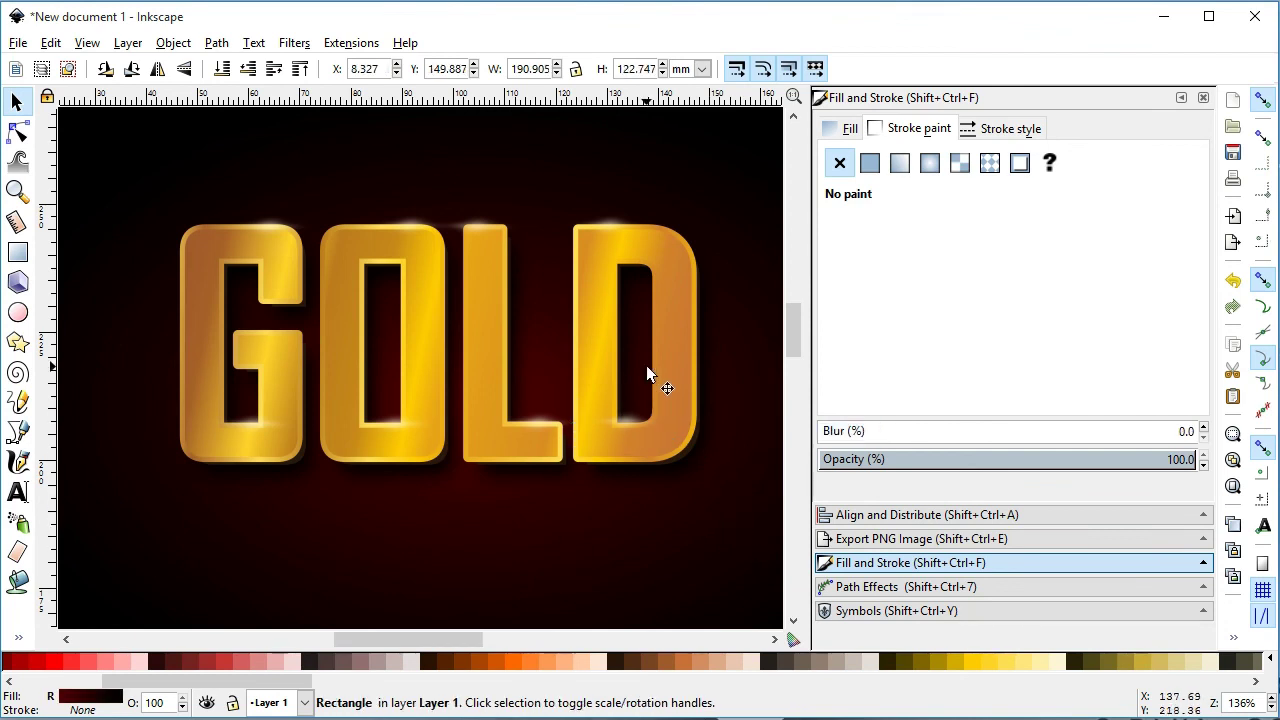
Group all GOLD pieces and centre the group horizontally and vertically on the background rectangle.
key(minus)
drag(100, 220, 690, 492)
key(ctrl+g)
shift+click(710, 440)
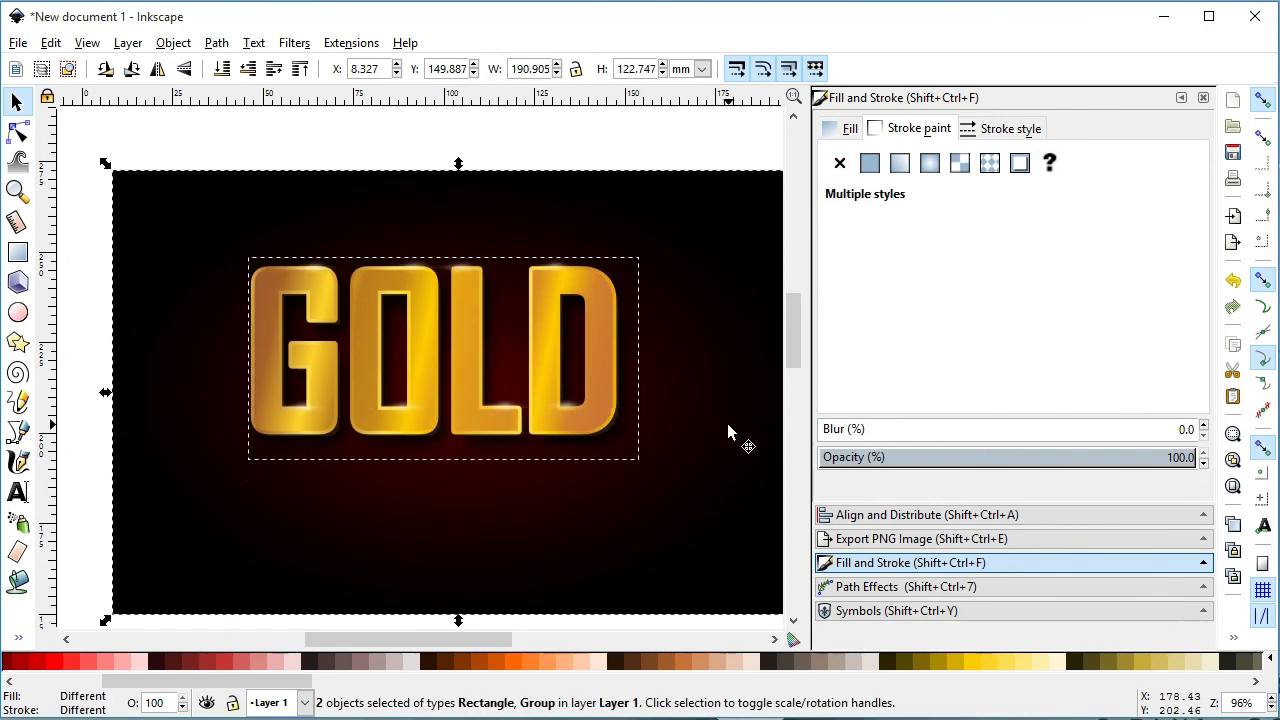
click(927, 514)
click(603, 143)
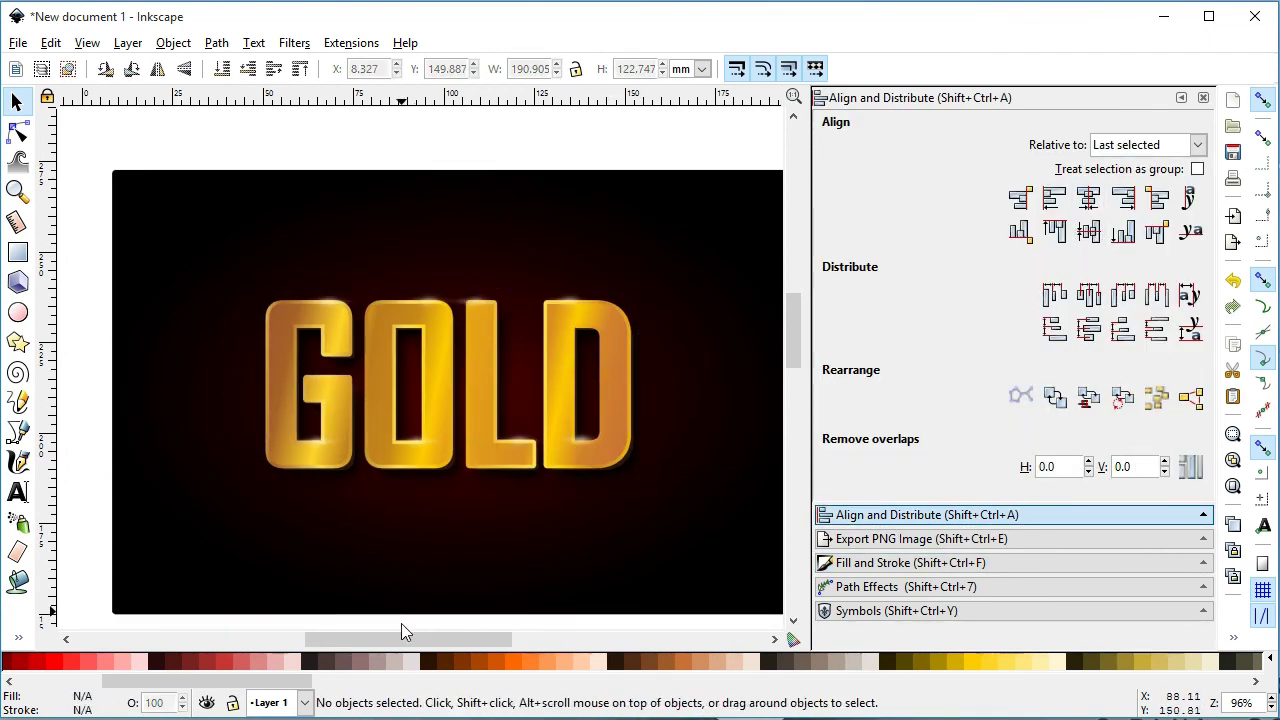
drag(414, 637, 426, 637)
drag(793, 337, 797, 344)
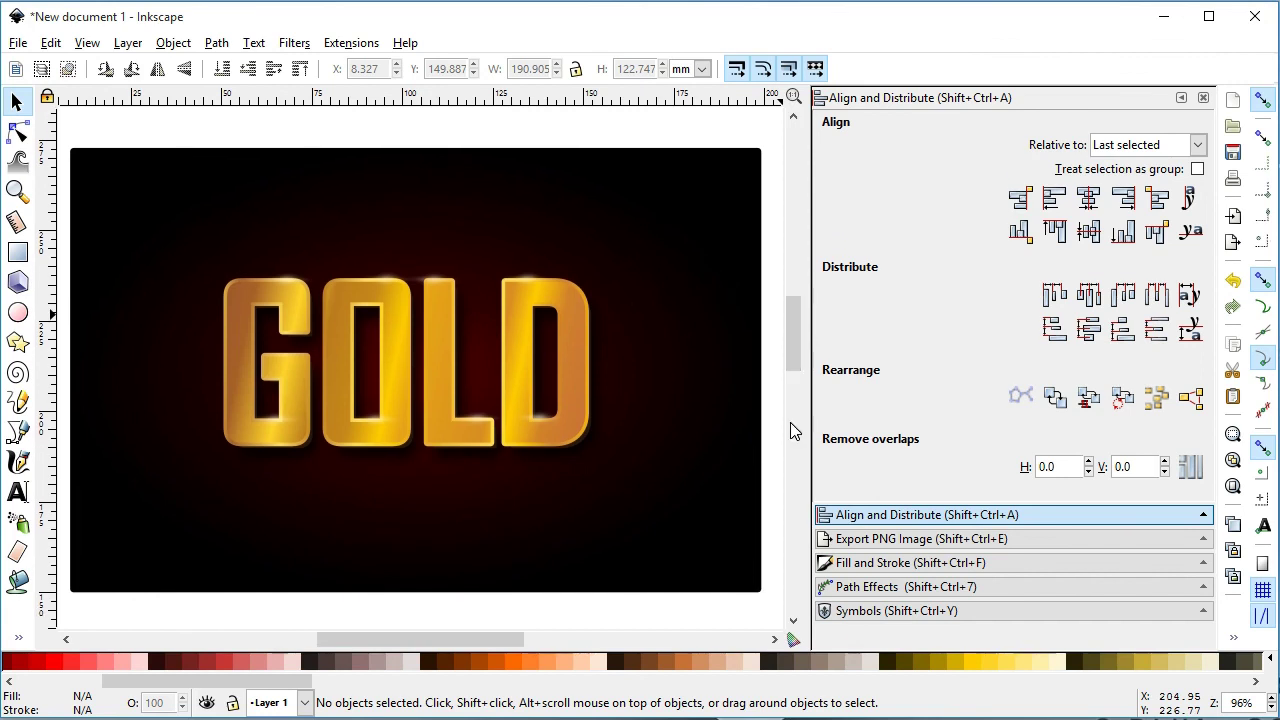